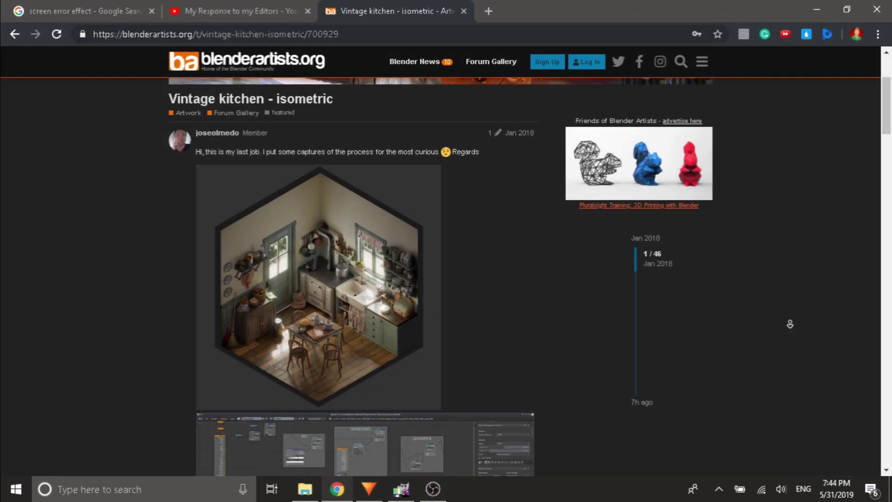
Open the finished vintage kitchen isometric render from the forum post as a full image in its own browser tab
scroll(792, 328, "down", 1)
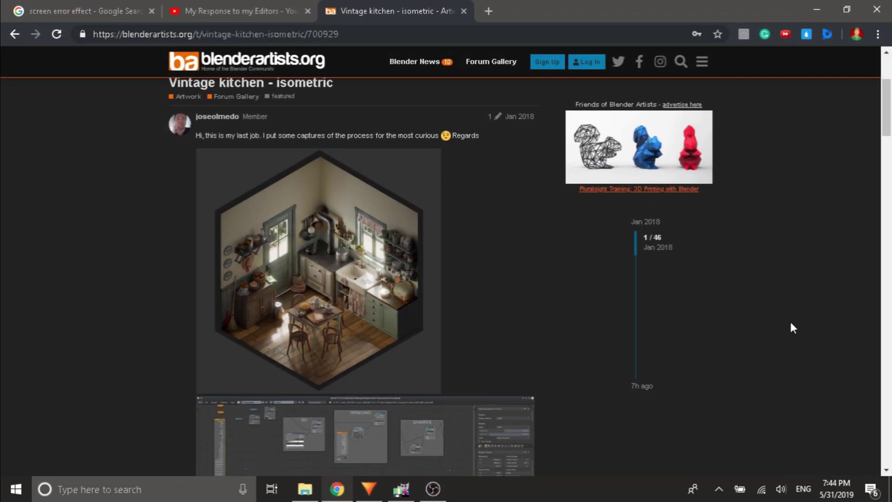
scroll(643, 329, "down", 1)
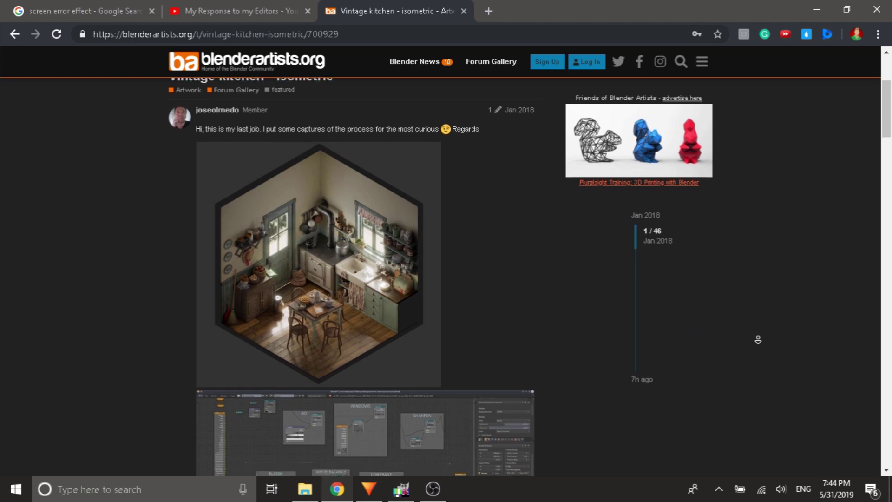
right_click(373, 272)
left_click(396, 282)
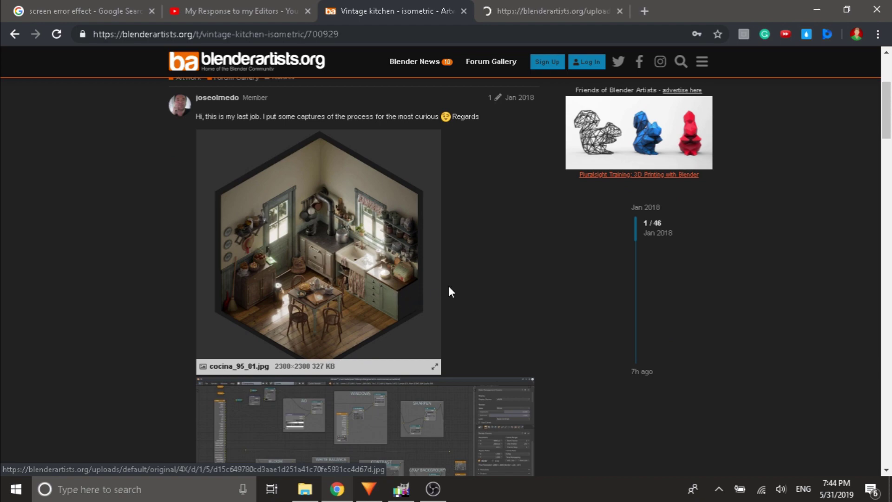
left_click(535, 11)
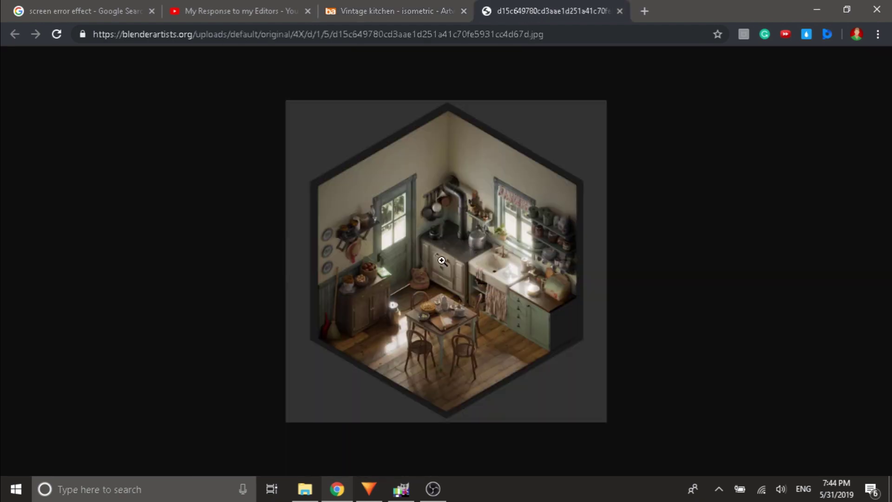
Examine the kitchen render at full size, covering the walls, door, window, stove, furniture and floor
left_click(440, 261)
scroll(423, 269, "down", 2)
scroll(412, 264, "up", 9)
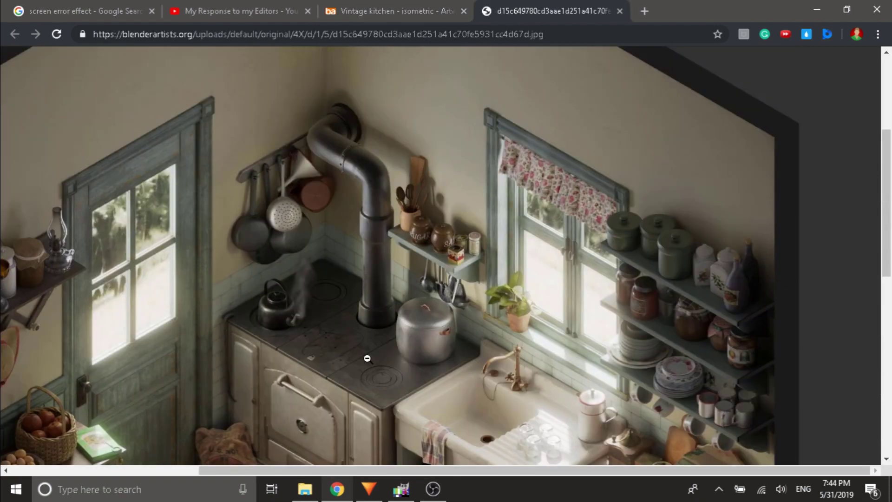
left_click_drag(316, 469, 135, 446)
scroll(201, 325, "down", 4)
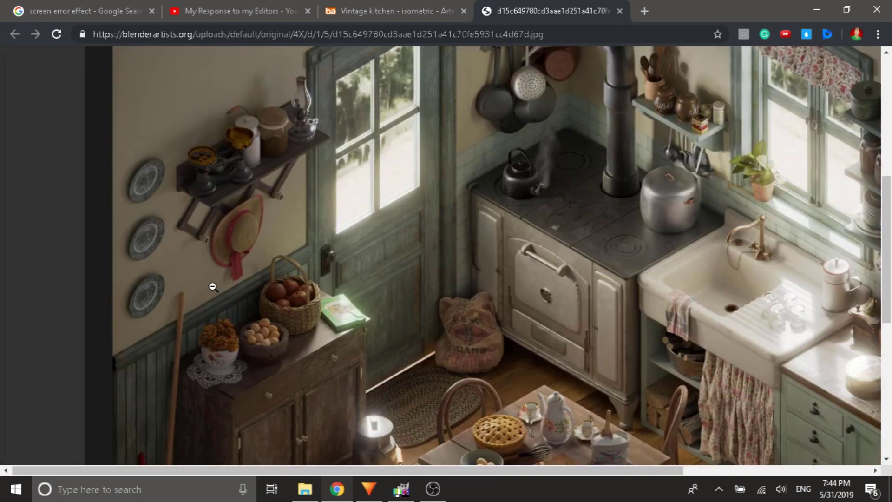
scroll(167, 199, "up", 3)
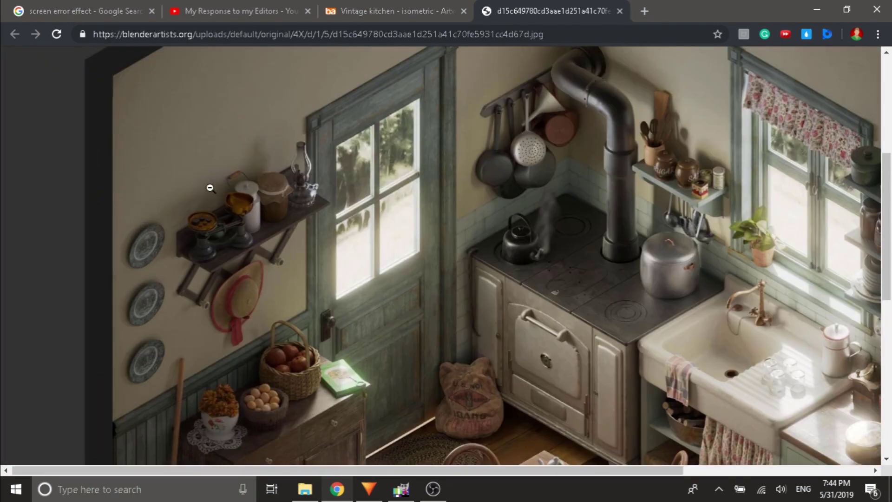
scroll(710, 210, "down", 4)
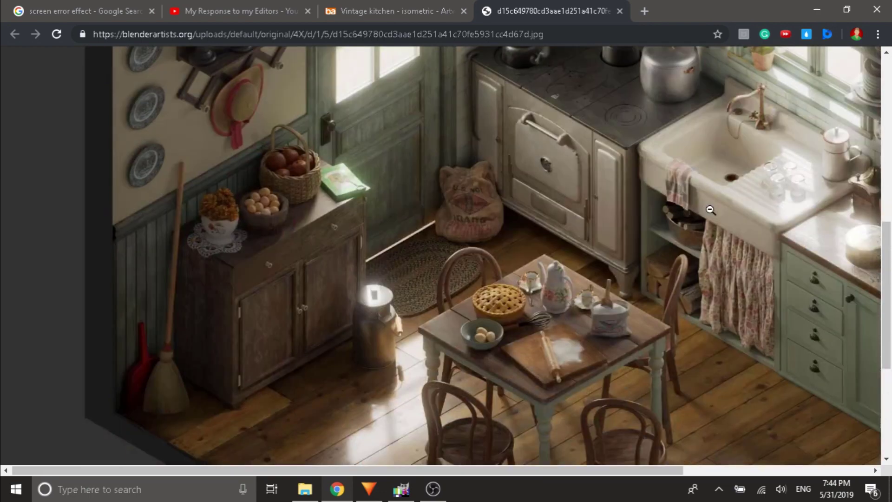
scroll(710, 209, "down", 3)
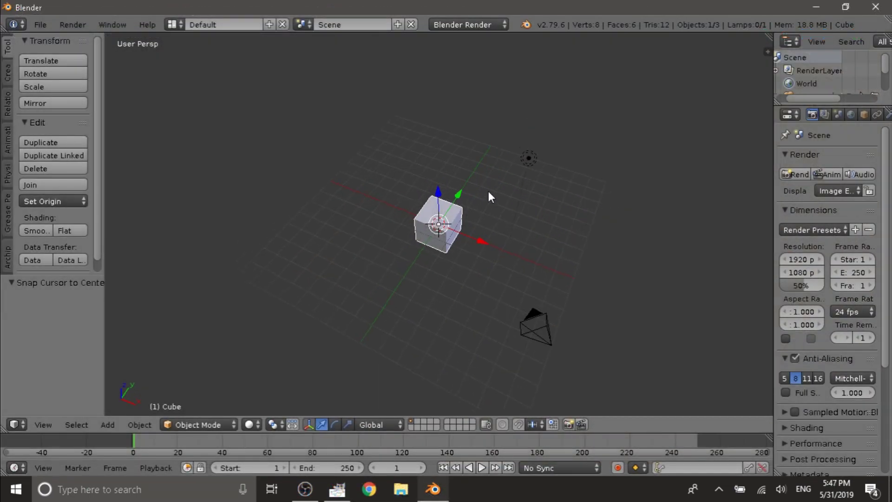
Switch to Blender and set the scene's render engine to Cycles Render
middle_click_drag(497, 196, 443, 84)
left_click(439, 25)
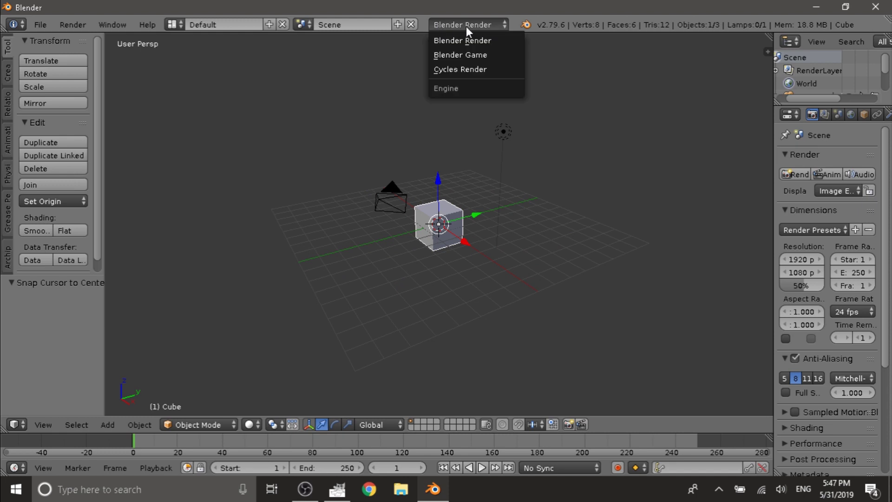
left_click(454, 68)
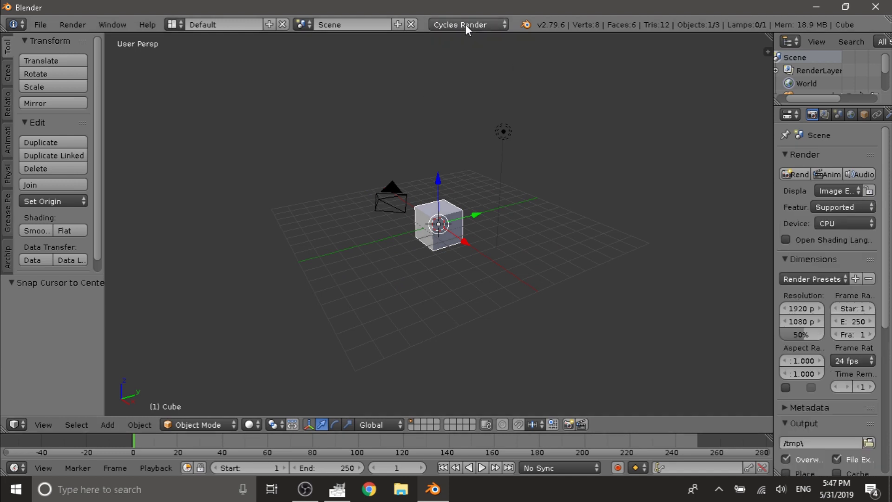
Look through the scene camera, select it, and change its lens type to Orthographic
middle_click_drag(467, 96, 368, 129)
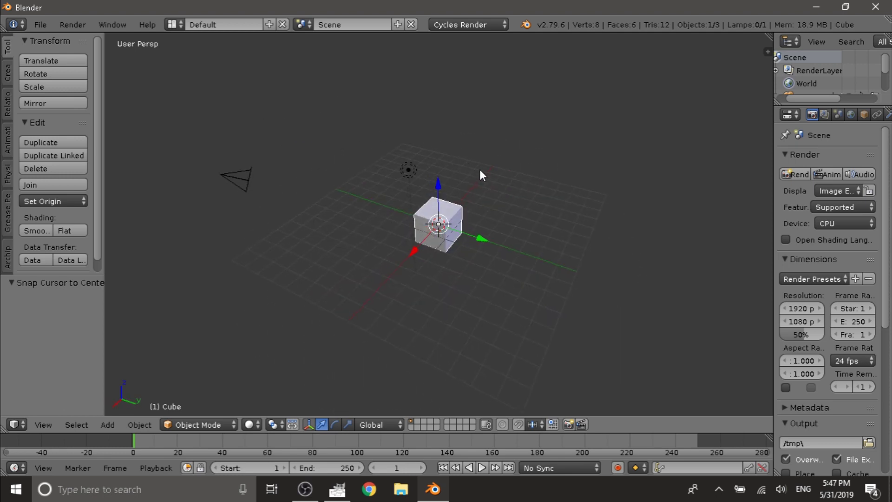
key("KP_0")
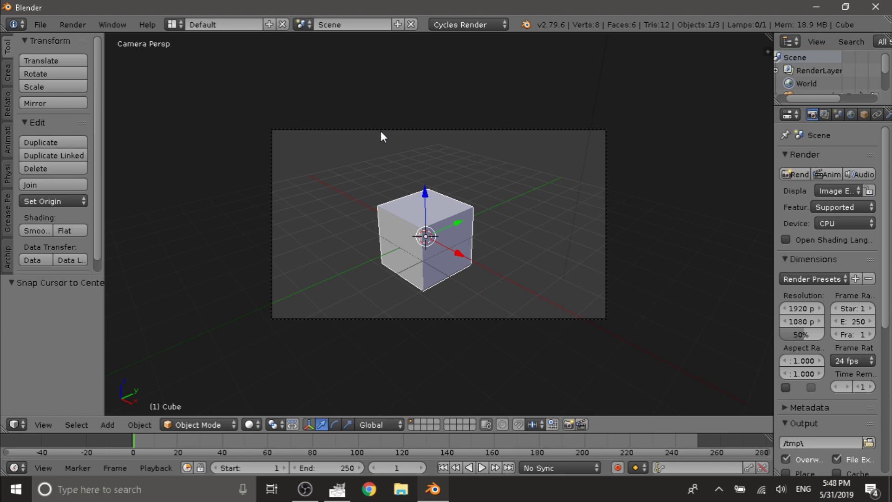
right_click(407, 133)
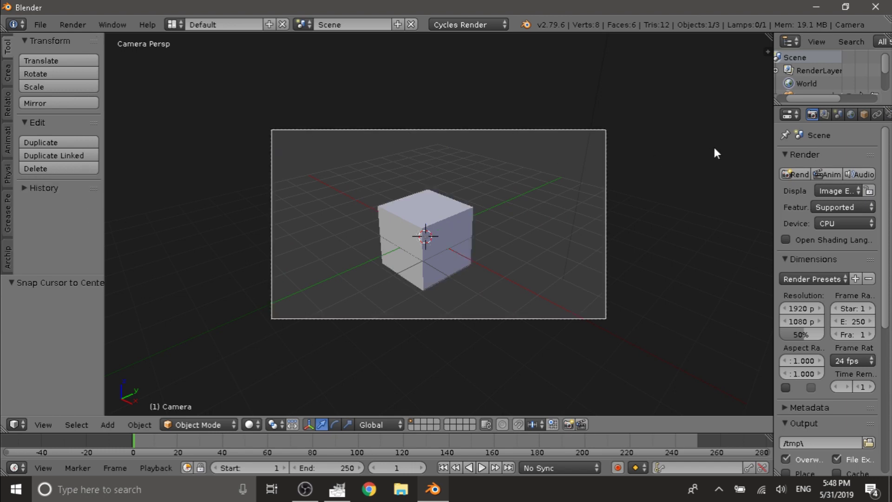
scroll(871, 112, "down", 1)
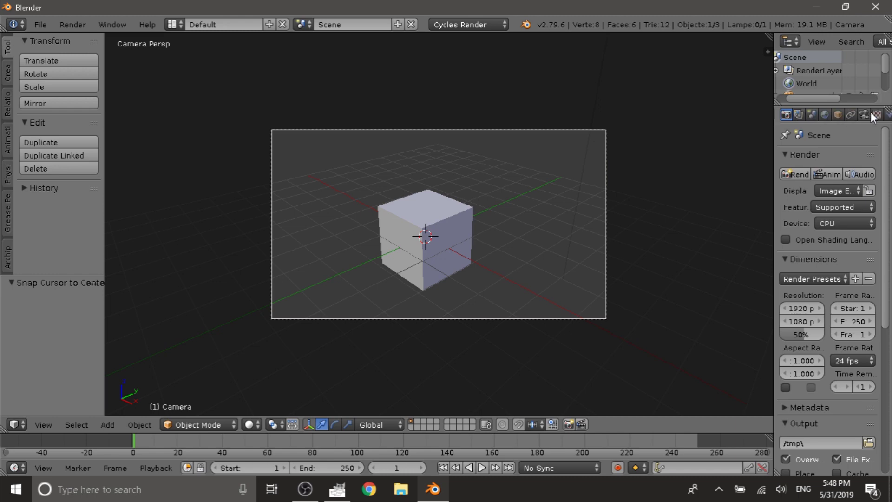
left_click(864, 114)
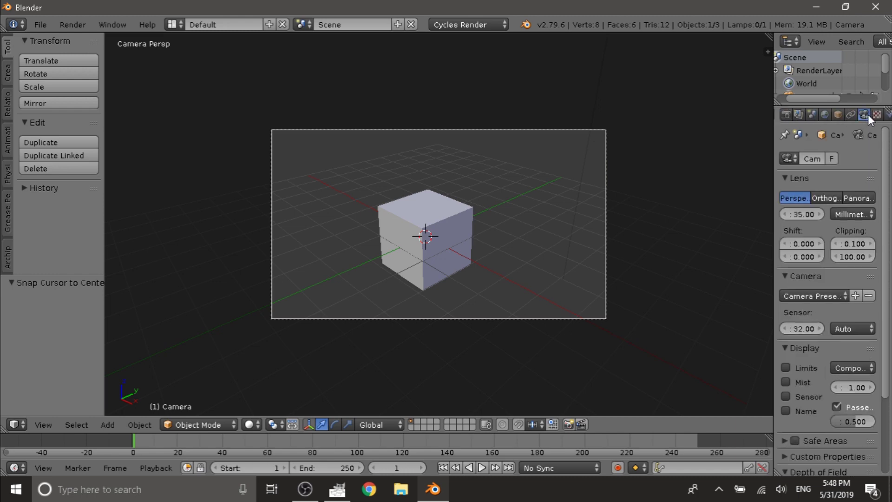
left_click(820, 196)
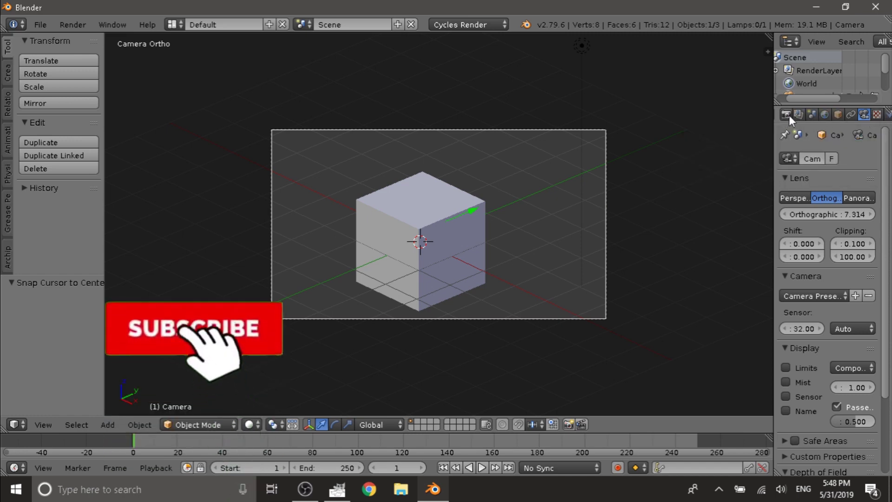
Set the vertical render resolution to 1920 px for a square frame
left_click(786, 115)
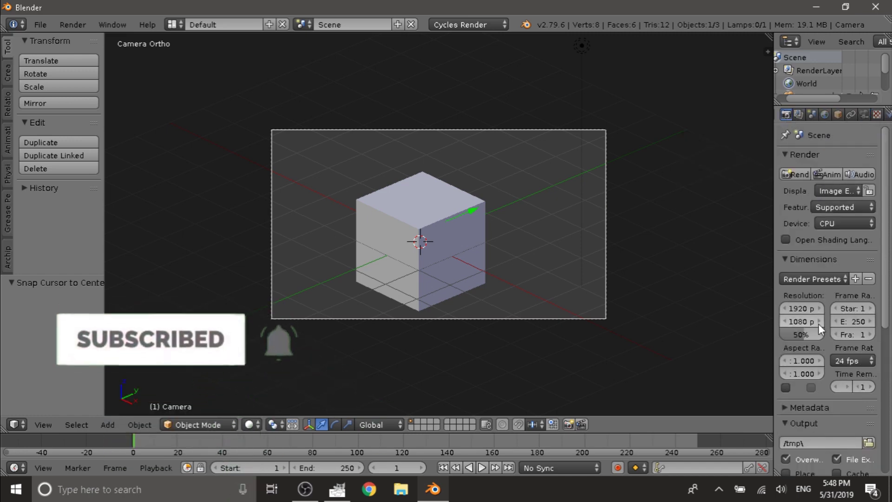
left_click(799, 309)
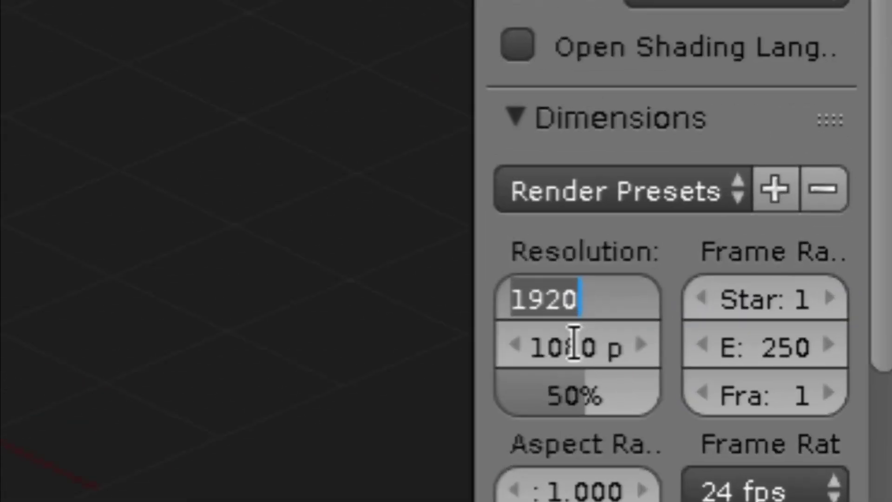
left_click(802, 321)
left_click(581, 349)
type("1920")
key("Return")
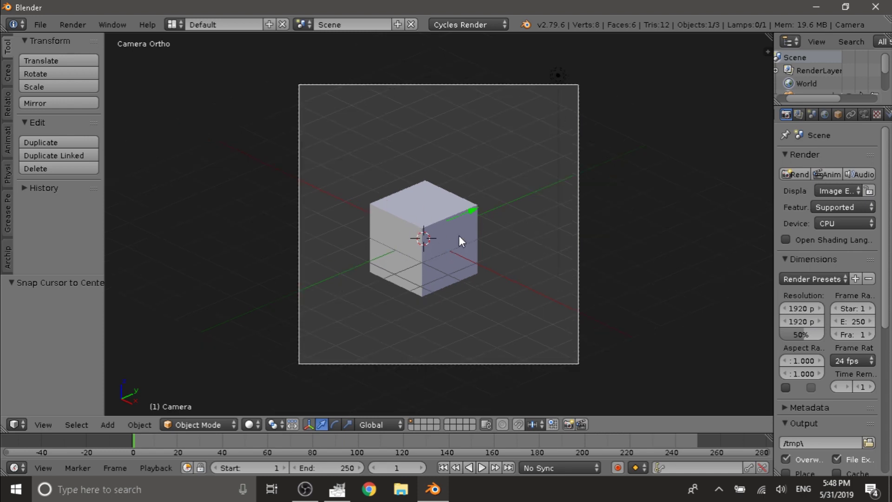
Shift the camera's Y location to about -6.95 to centre the cube in the frame
key("n")
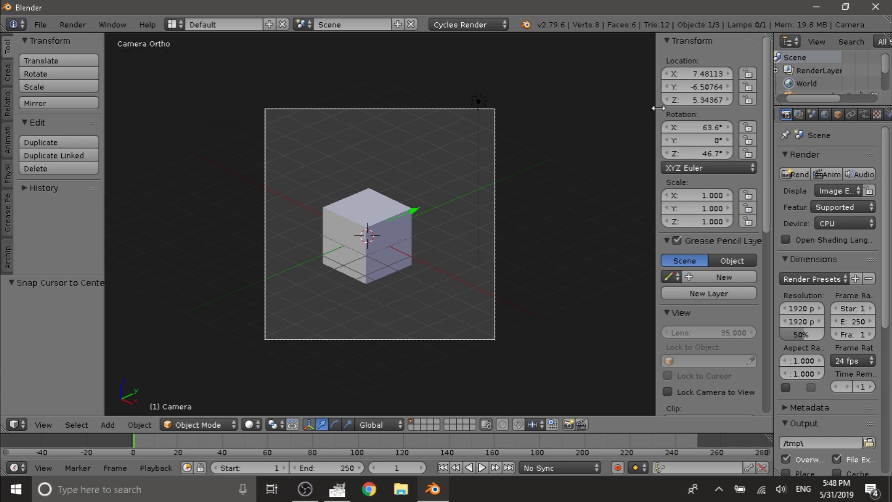
left_click(672, 86)
left_click_drag(672, 86, 653, 86)
scroll(414, 235, "up", 2)
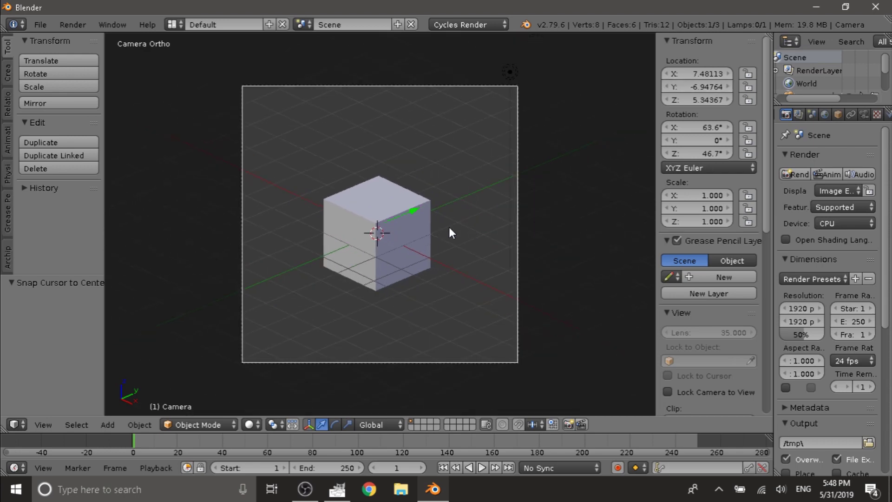
Scale the cube uniformly to about 1.975 and raise it about 0.308 along Z to fill the camera frame
right_click(415, 230)
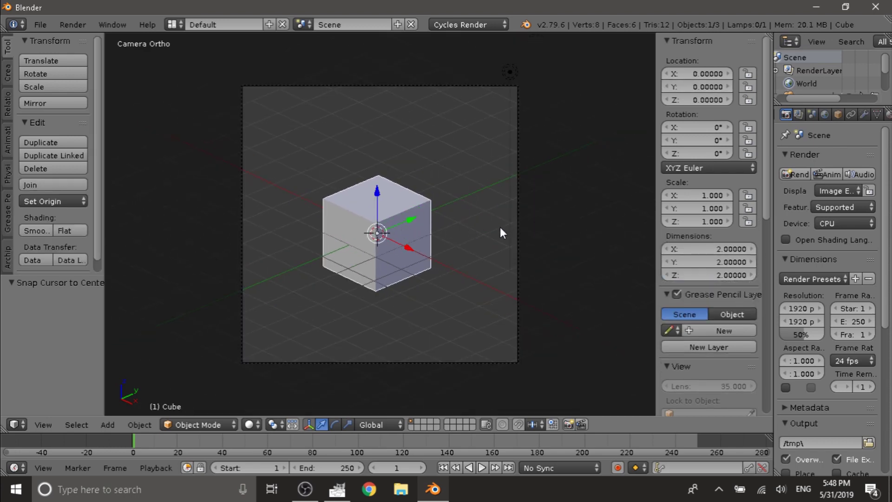
key("s")
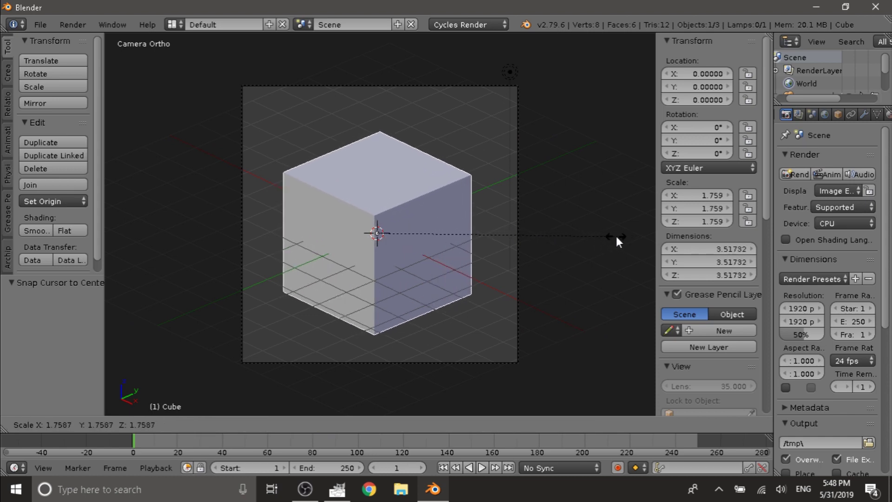
left_click(645, 235)
left_click_drag(378, 200, 384, 188)
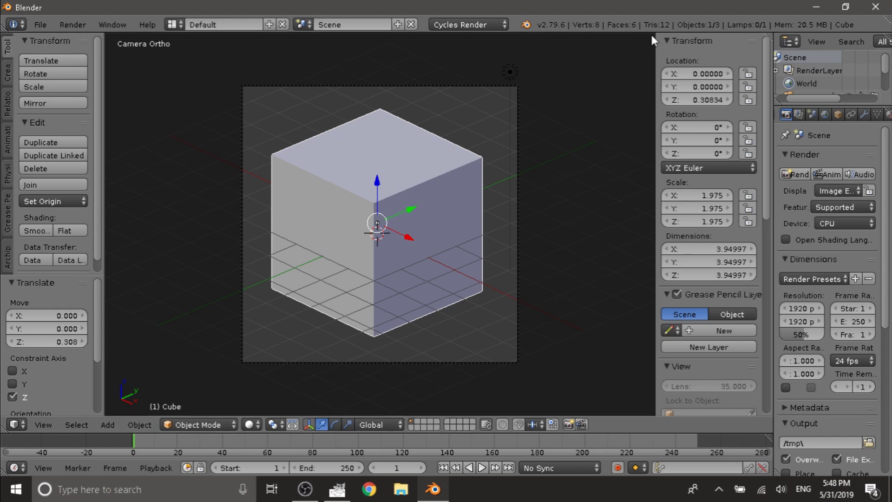
key("n")
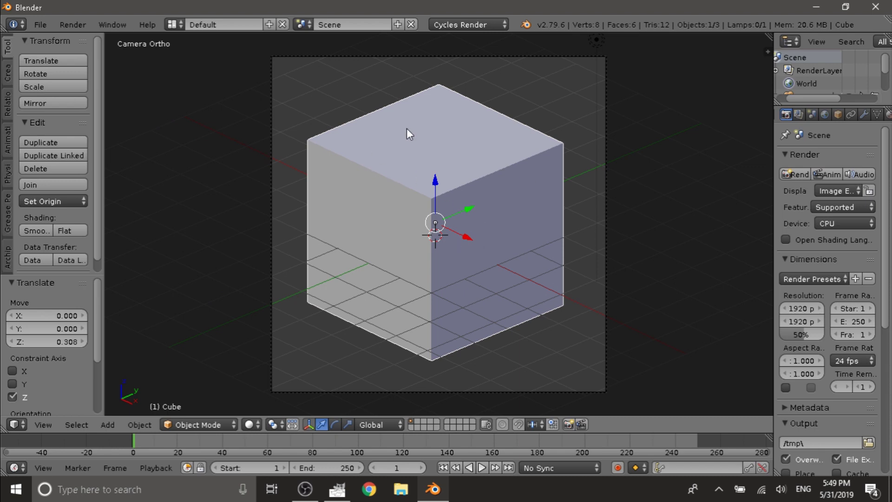
Delete the cube's top face and the two side faces that face the camera, leaving the floor and two walls
key("Tab")
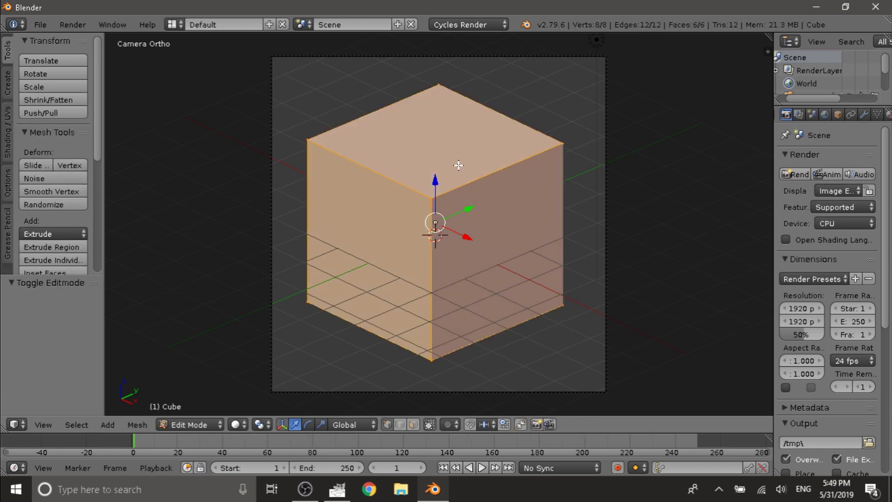
left_click(412, 426)
key("a")
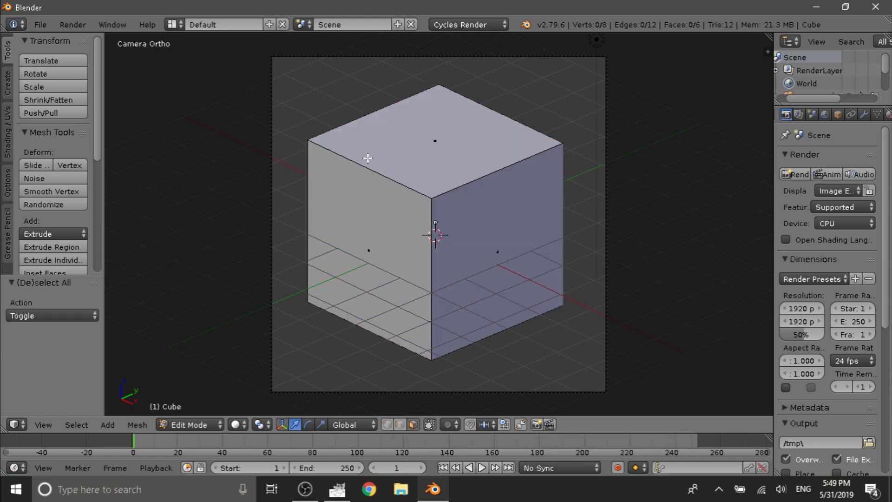
right_click(369, 251)
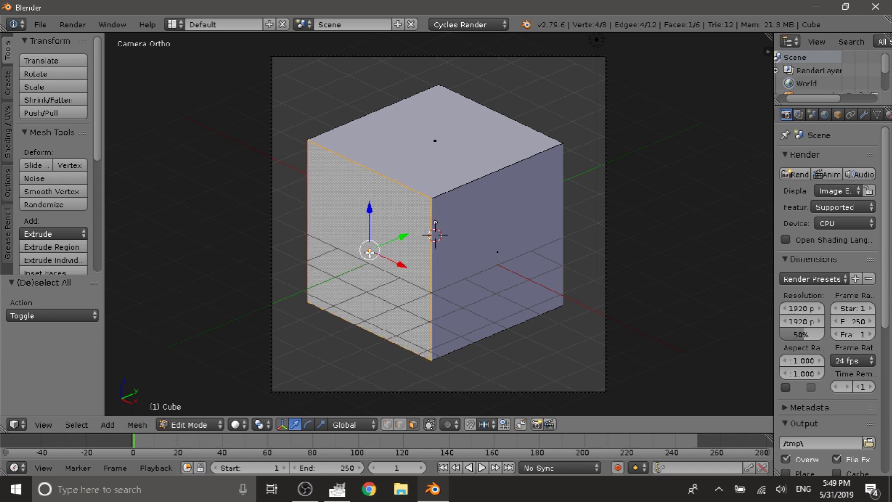
right_click(506, 255, "shift")
right_click(435, 142, "shift")
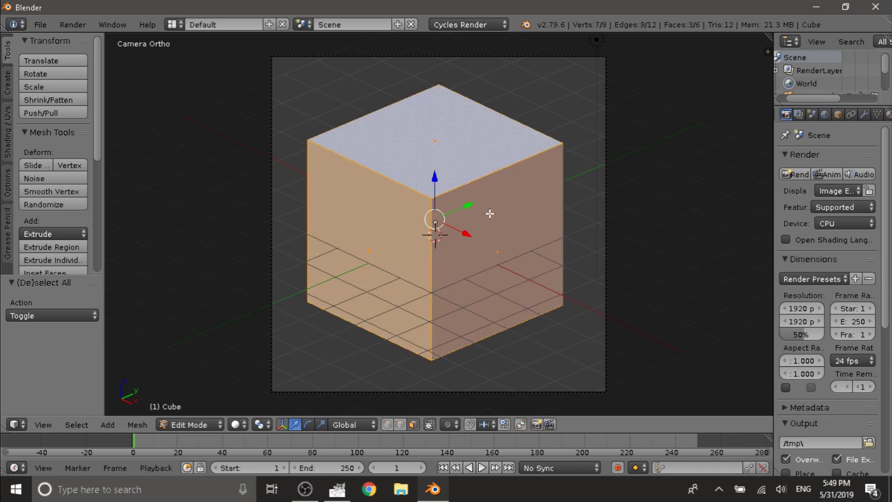
key("x")
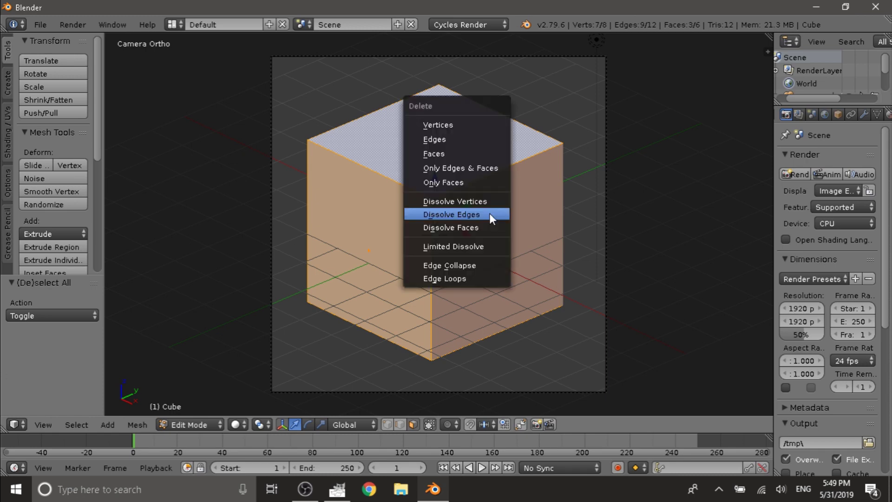
left_click(433, 154)
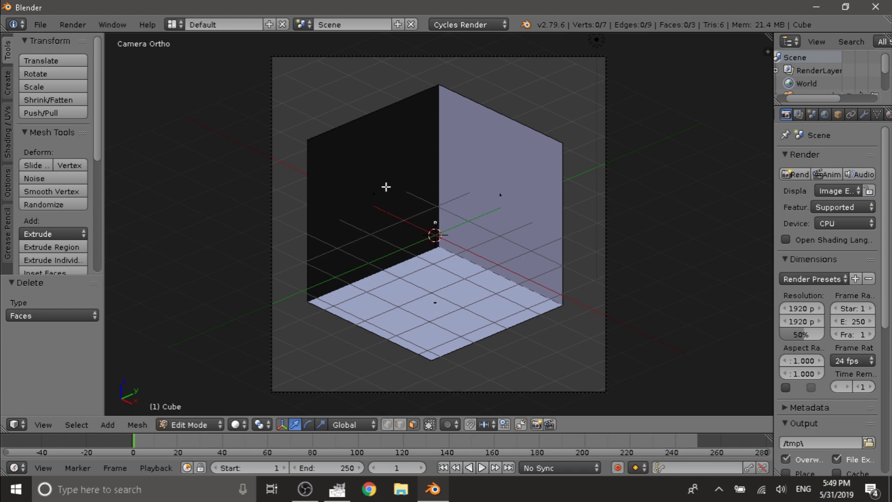
Flip the normals of all remaining room faces and return to Object Mode
key("a")
key("w")
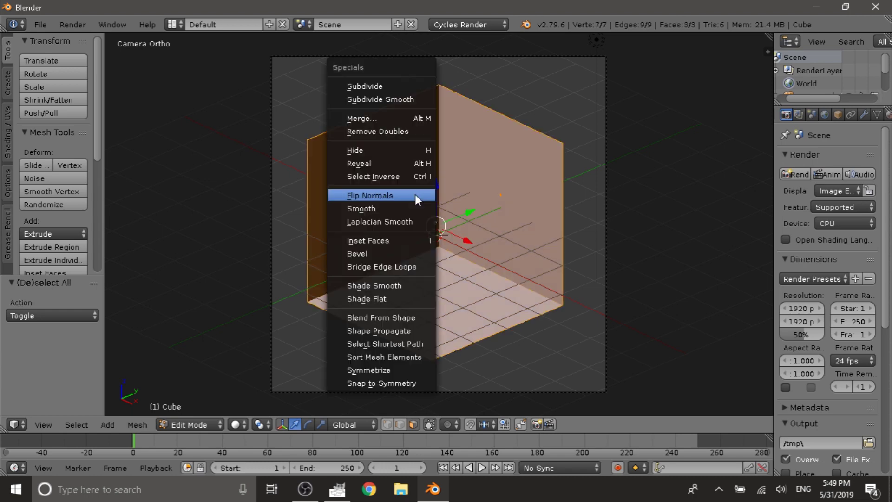
left_click(415, 195)
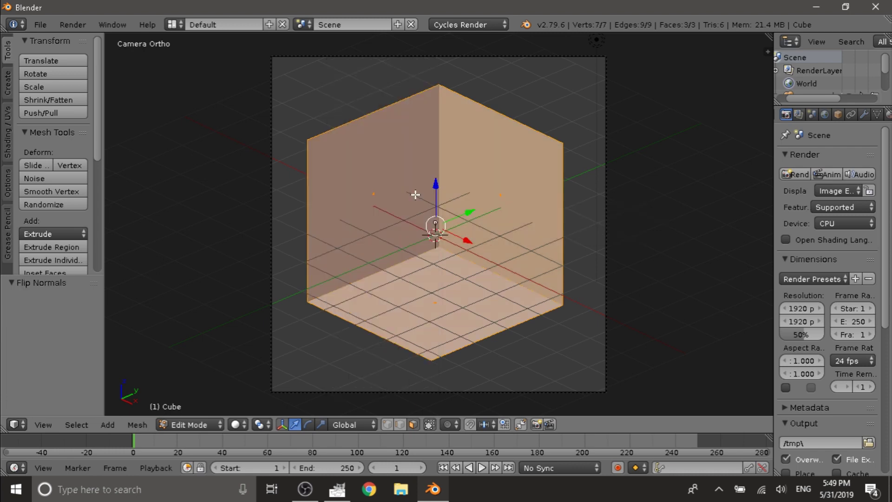
key("Tab")
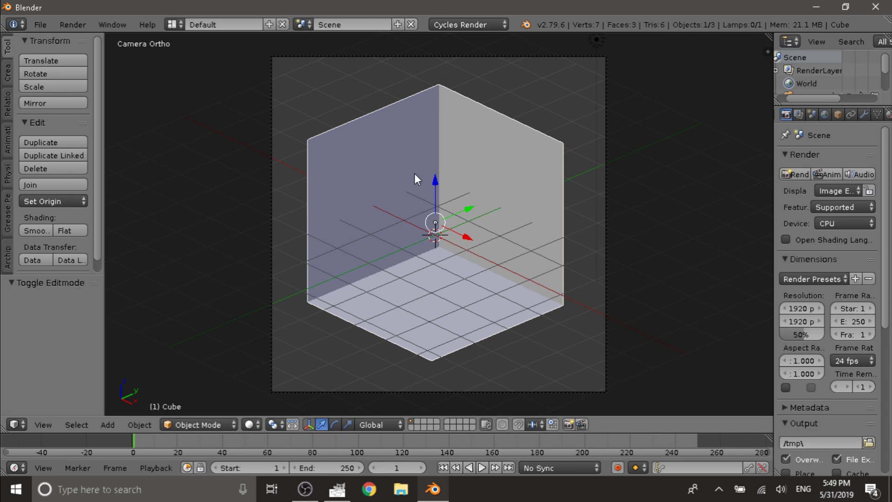
mouse_move(414, 174)
middle_mouse_down()
mouse_move(422, 190)
mouse_move(378, 199)
mouse_move(329, 85)
mouse_move(518, 190)
mouse_move(412, 190)
middle_mouse_up()
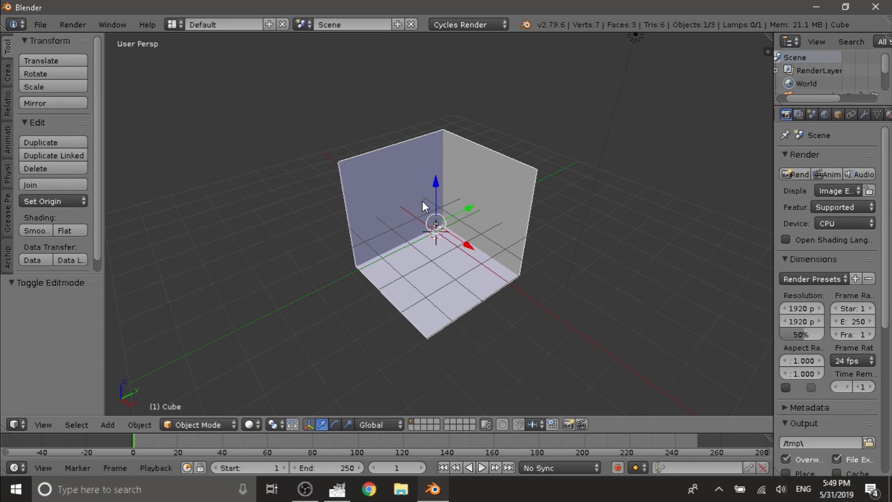
middle_click_drag(423, 201, 479, 209)
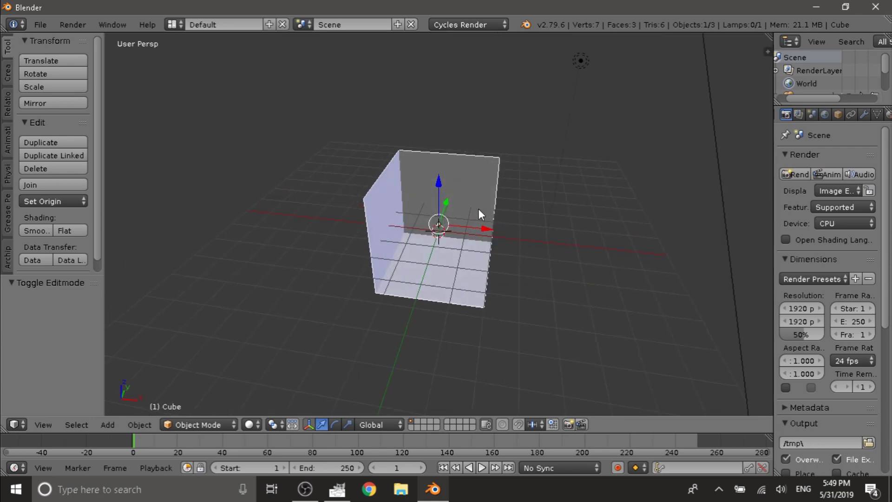
key("KP_0")
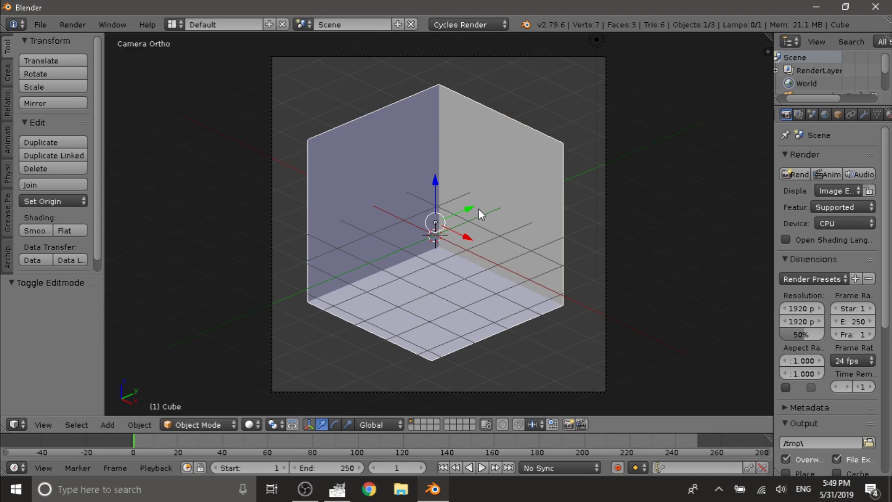
Add two evenly spaced loop cuts running vertically down the room's left wall and across the floor, without sliding them
key("Home")
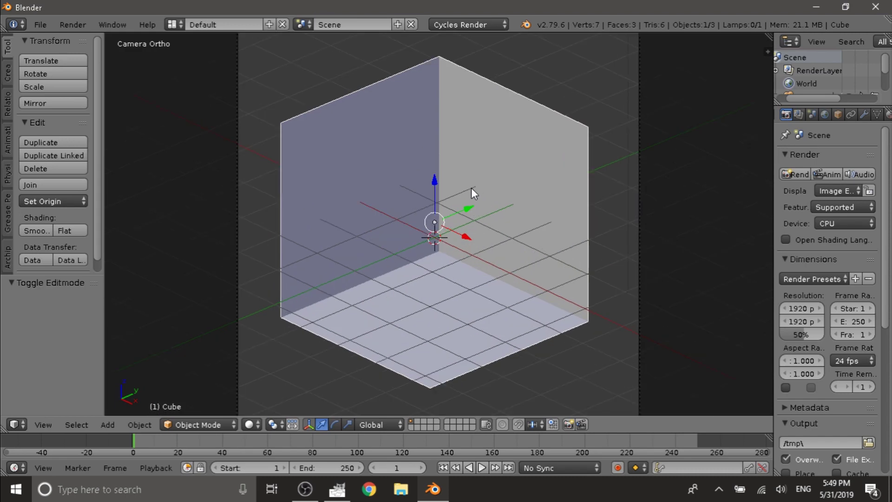
key("Tab")
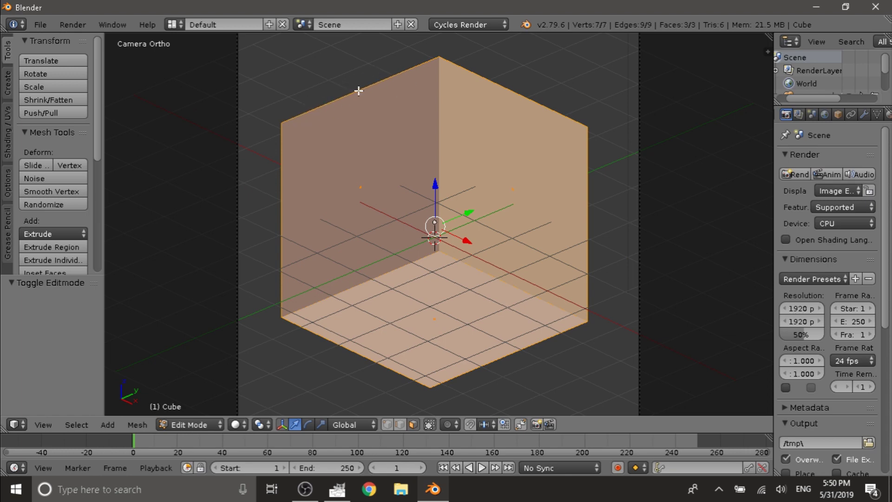
key("ctrl+r")
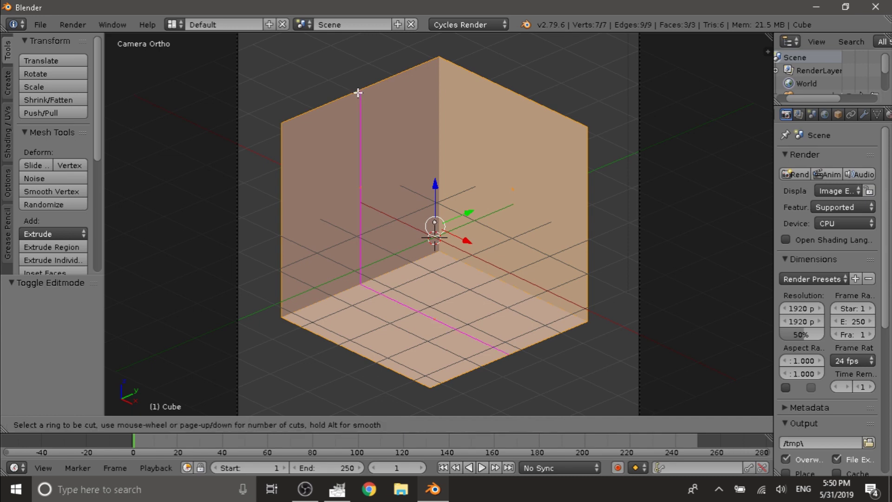
scroll(358, 93, "up", 1)
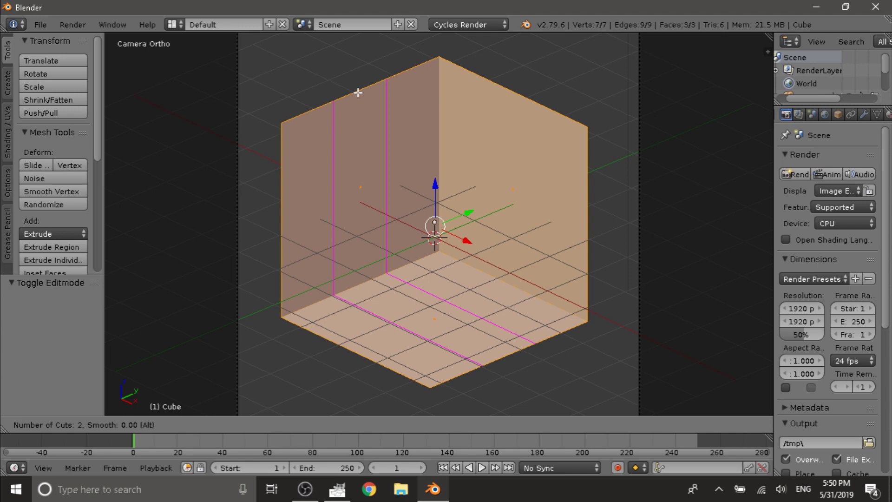
left_click(358, 93)
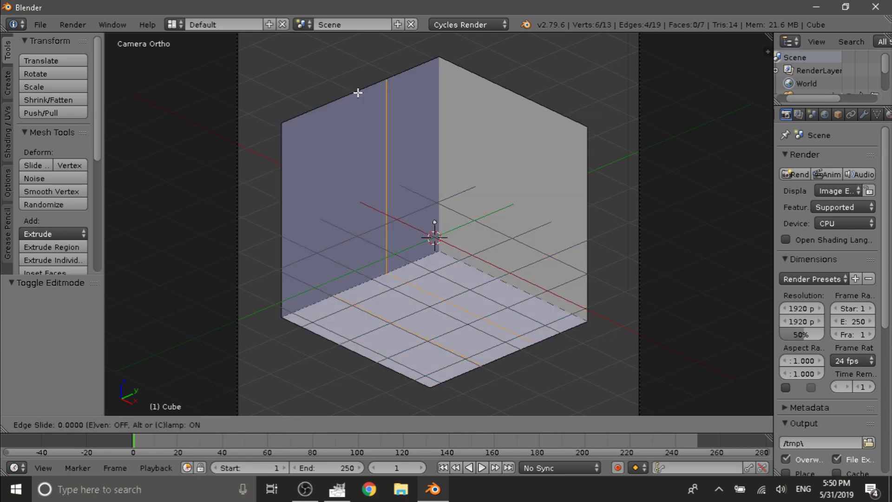
right_click(358, 93)
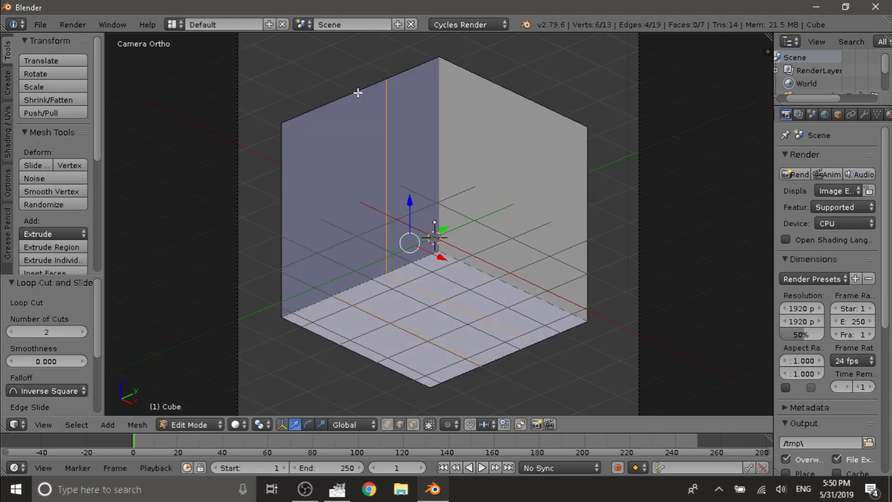
scroll(367, 100, "up", 2)
key("a")
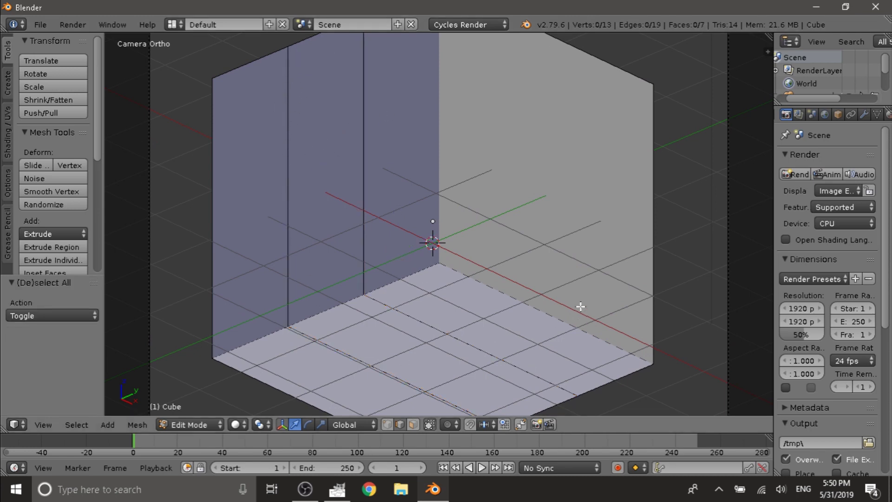
Hide the grid floor and the X and Y axis lines in the 3D view's display settings
scroll(576, 183, "down", 1)
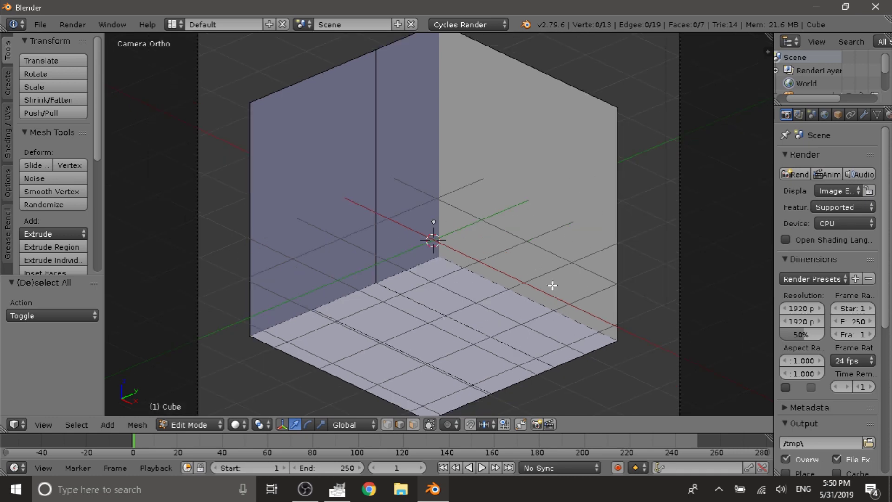
key("n")
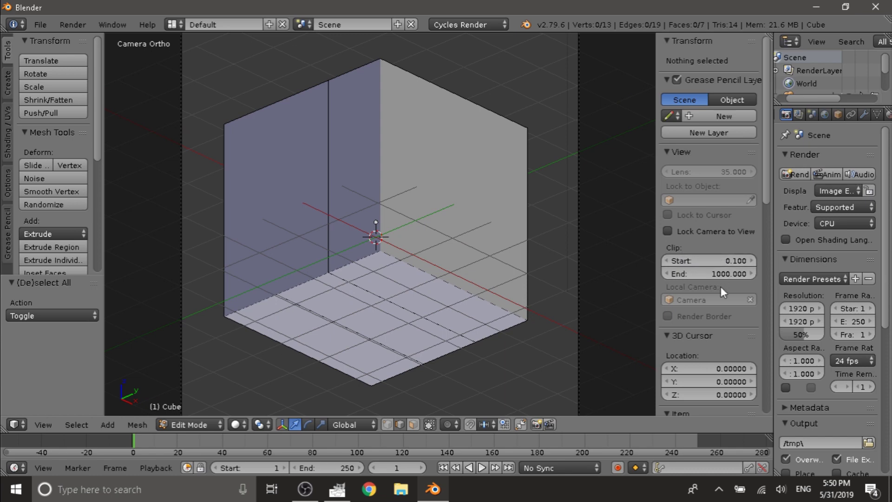
scroll(718, 302, "down", 12)
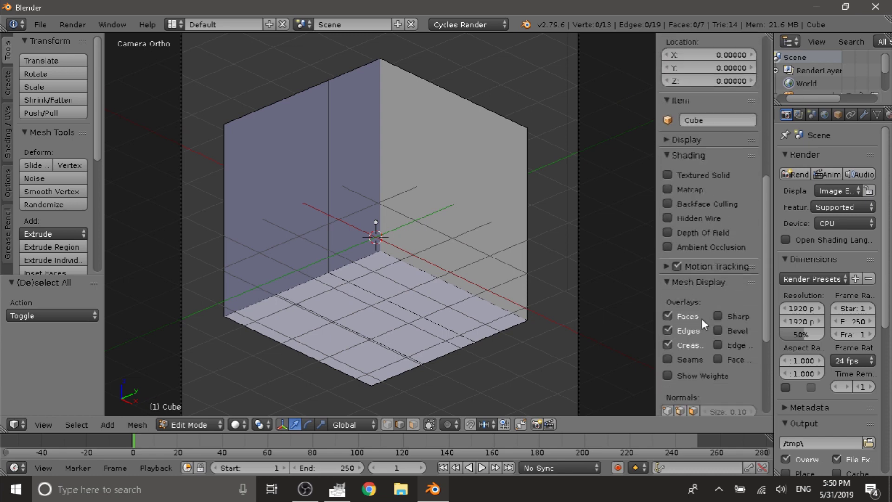
scroll(701, 321, "down", 10)
scroll(703, 339, "up", 10)
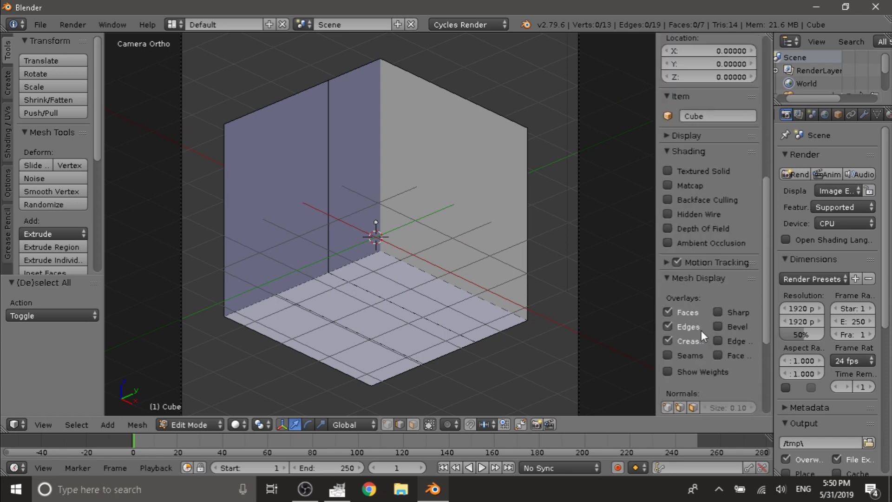
scroll(701, 307, "up", 5)
left_click(693, 222)
scroll(697, 241, "down", 3)
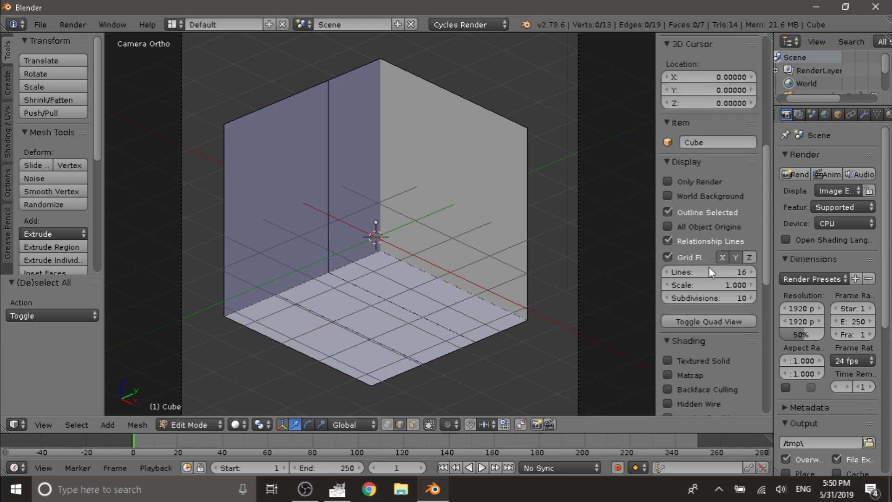
scroll(709, 266, "down", 4)
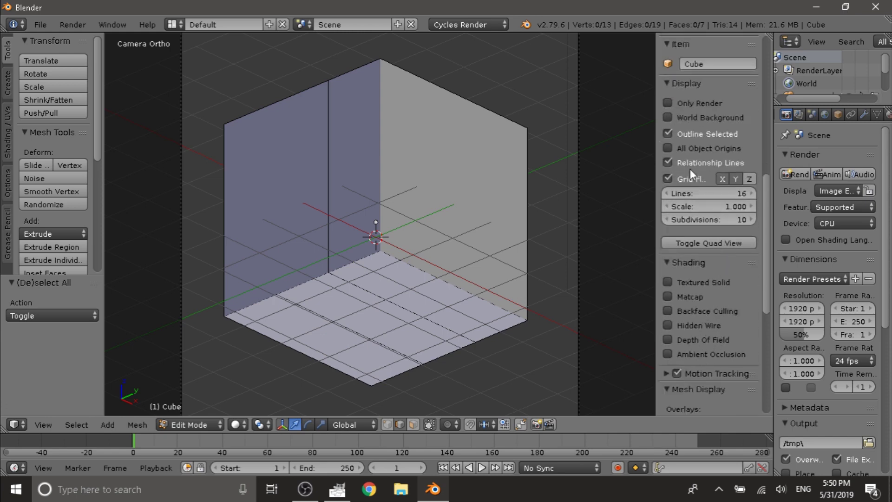
left_click(671, 177)
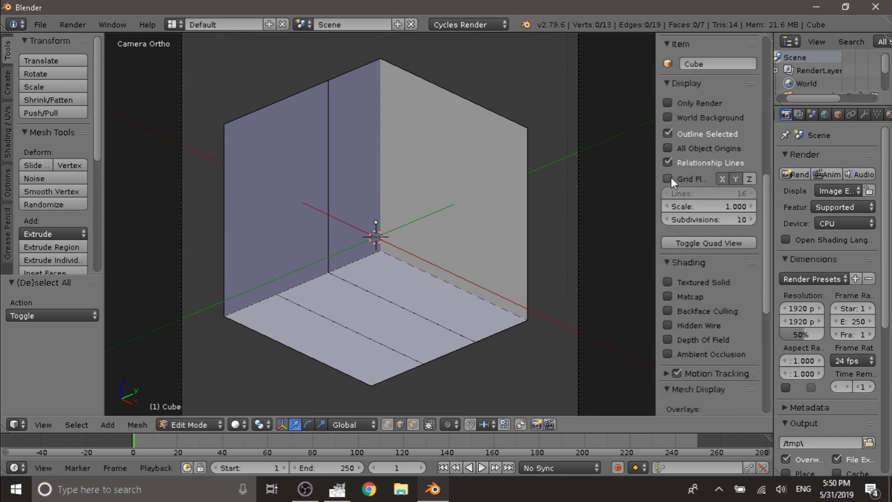
left_click(723, 178)
left_click(735, 179)
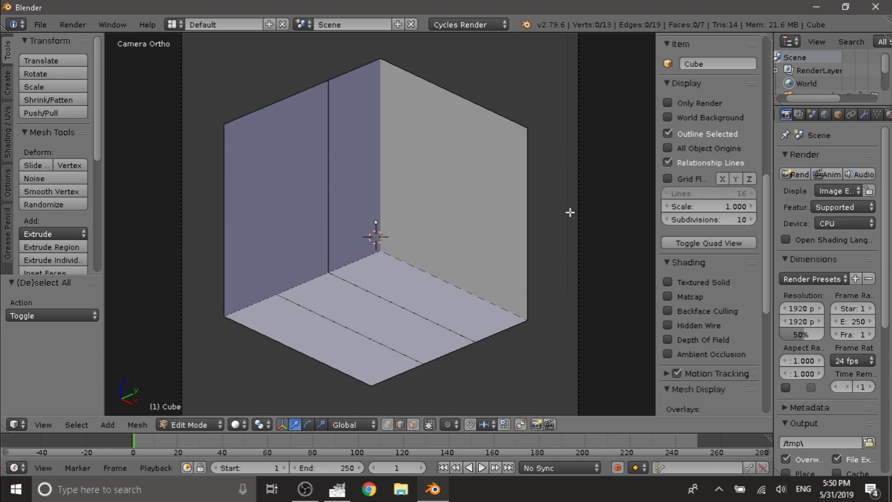
key("n")
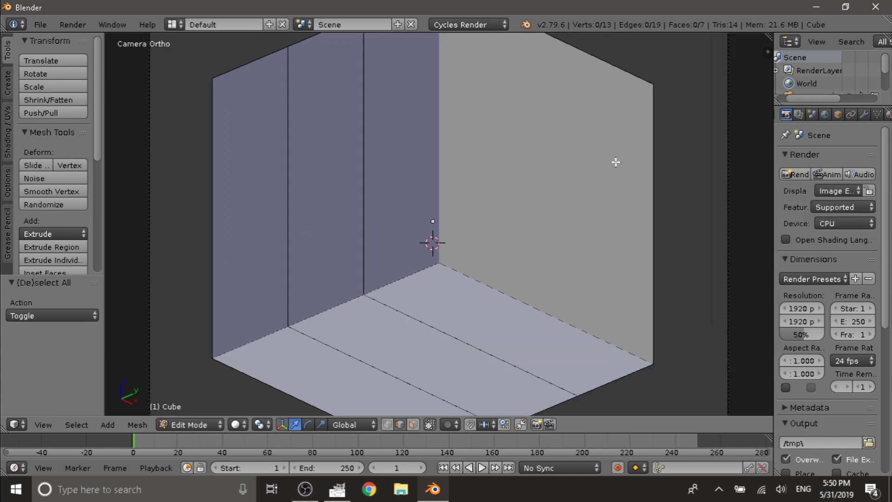
Add two evenly spaced loop cuts running vertically down the room's right wall and across the floor, without sliding them
scroll(464, 174, "up", 2)
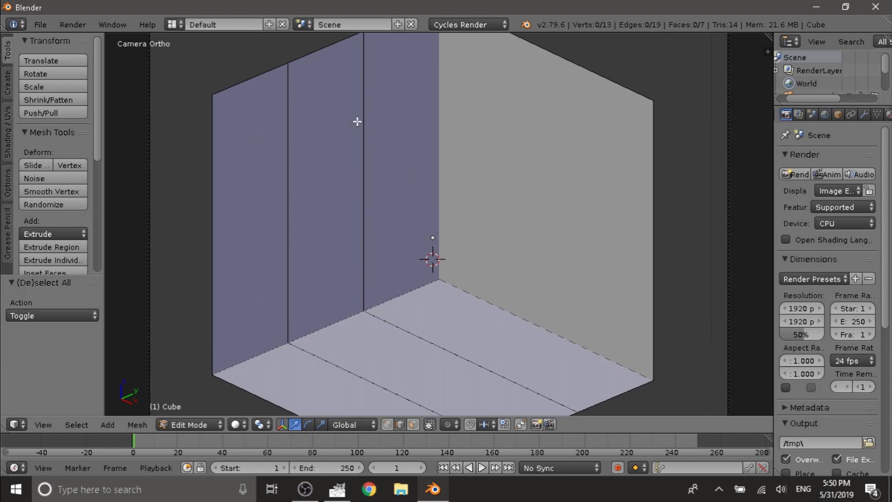
scroll(528, 103, "down", 1)
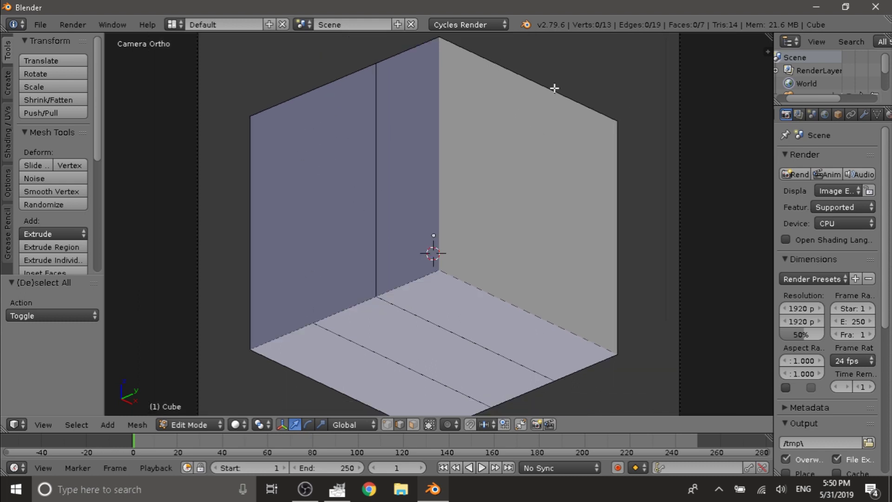
scroll(530, 81, "up", 1)
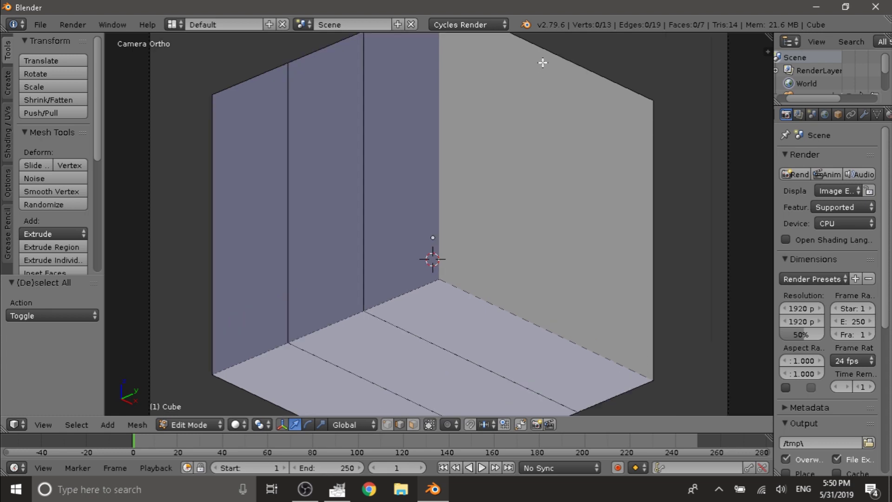
key("ctrl+r")
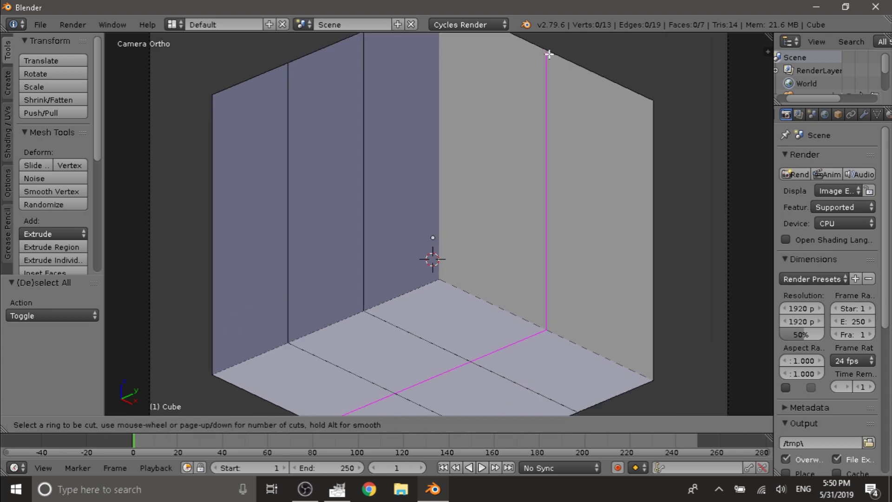
scroll(549, 54, "up", 1)
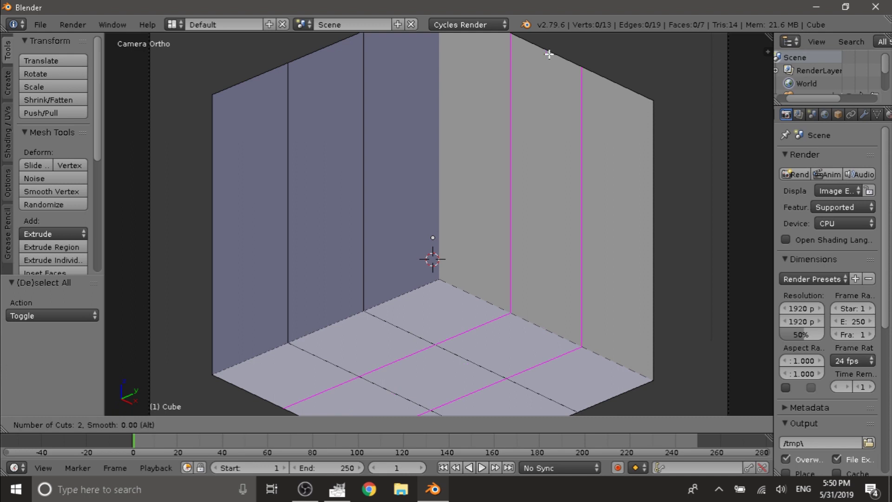
left_click(549, 54)
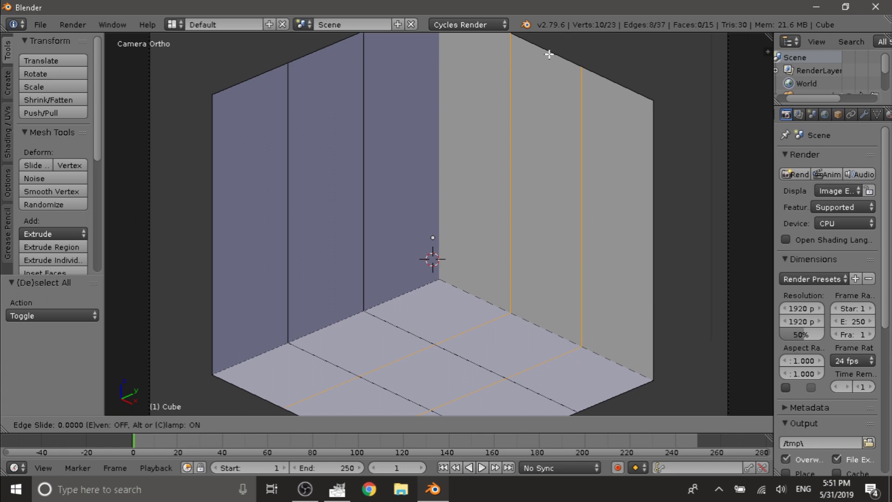
right_click(549, 54)
scroll(552, 78, "down", 2)
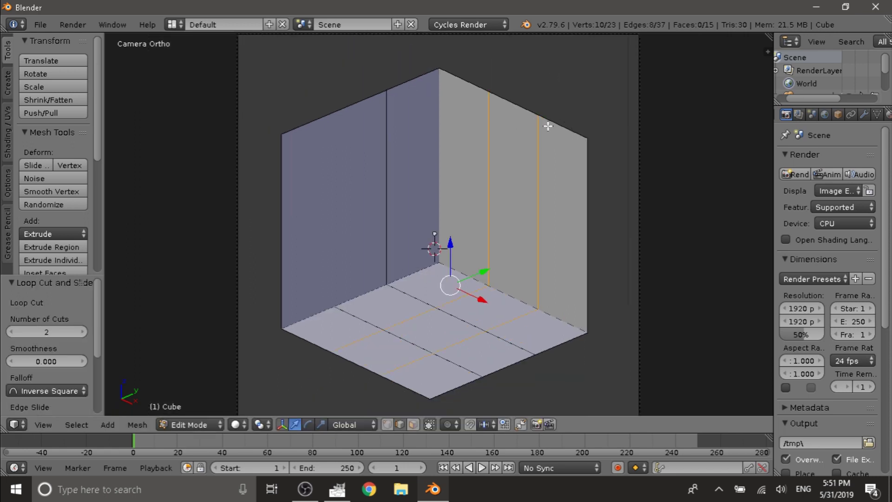
key("a")
Add two evenly spaced horizontal loop cuts around both walls, without sliding them, and clear the selection
scroll(526, 156, "up", 2)
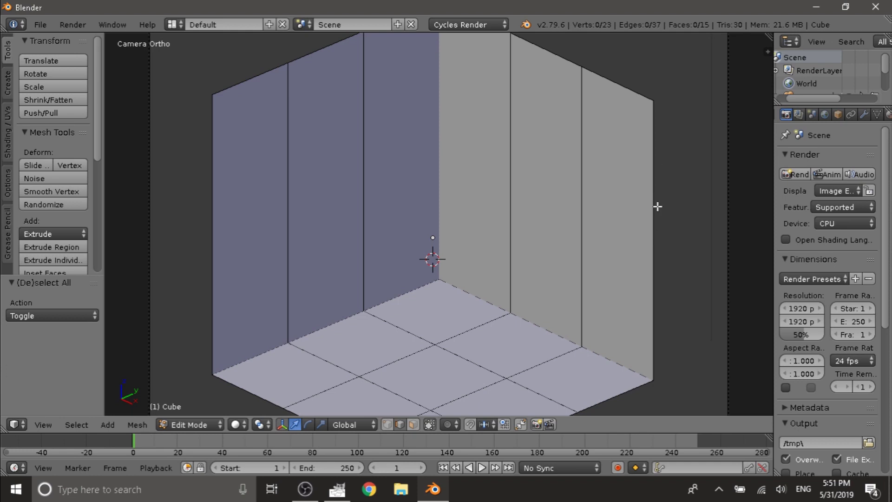
key("ctrl+r")
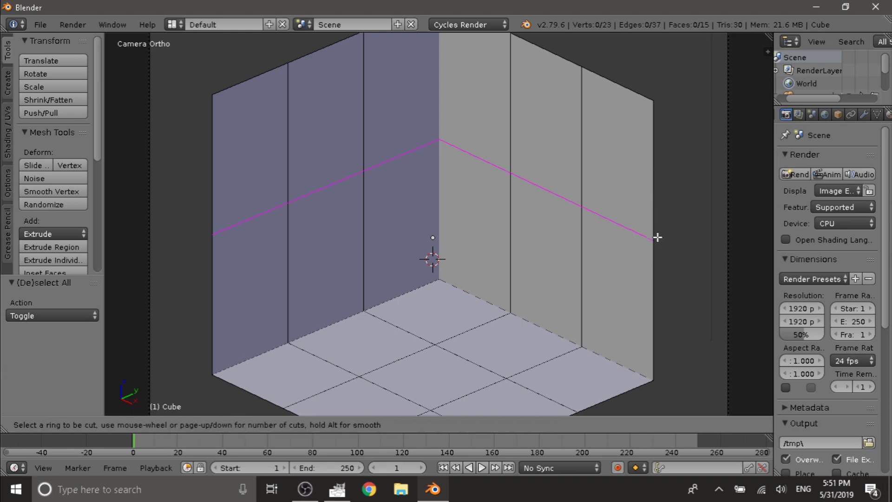
scroll(657, 237, "up", 1)
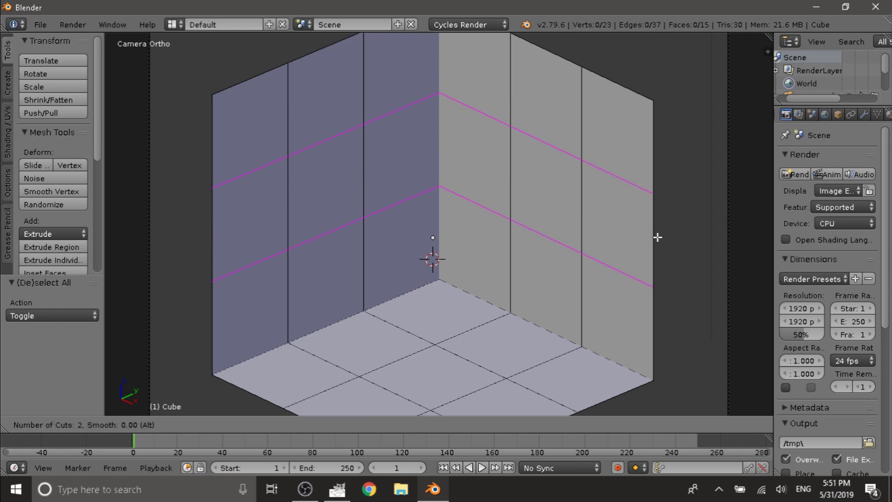
left_click(657, 238)
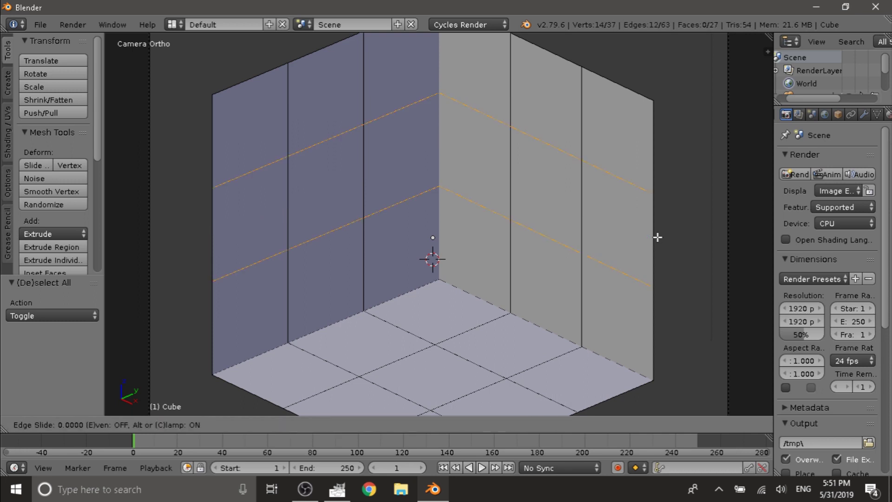
left_click(657, 238)
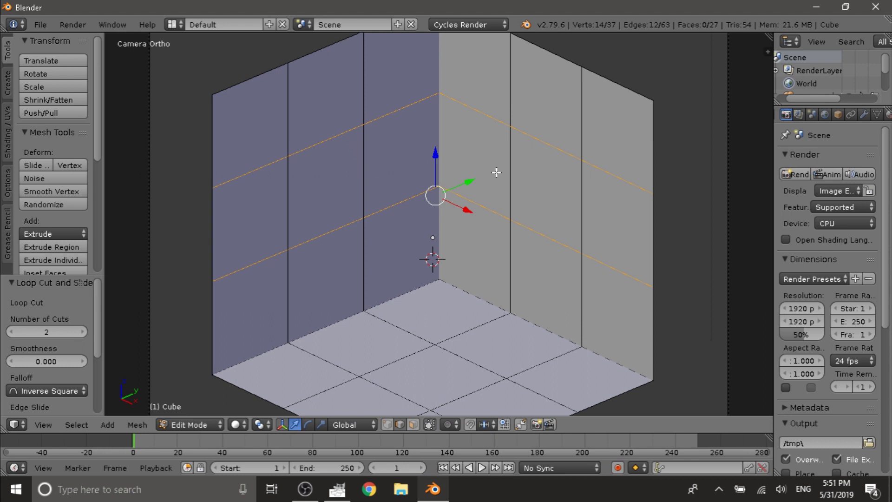
key("a")
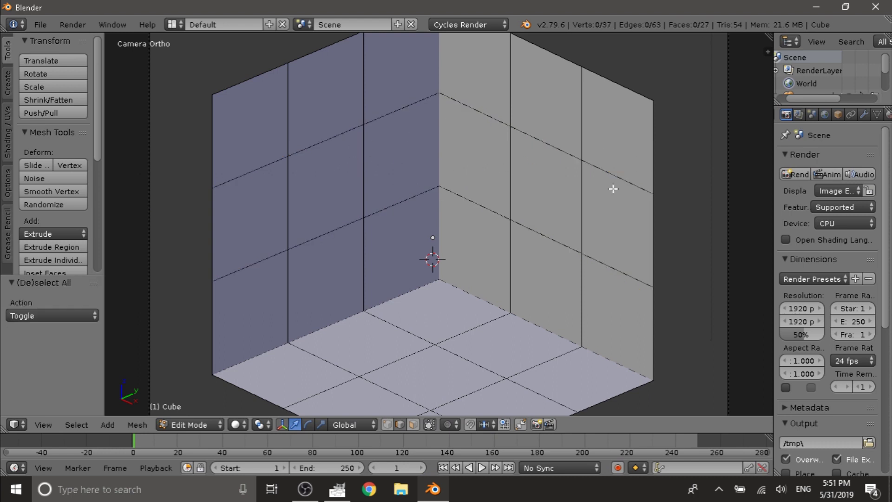
scroll(493, 268, "down", 2)
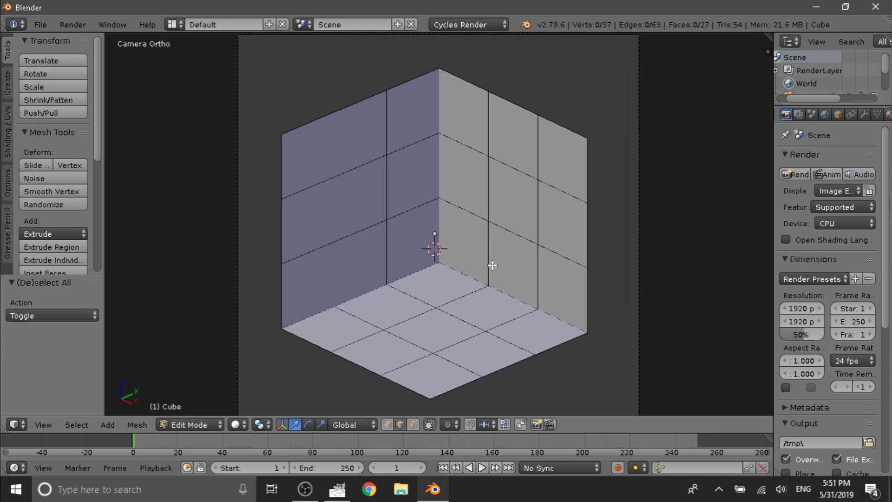
Delete the centre face of the room's left wall in face select mode to create a window opening
scroll(493, 268, "up", 3)
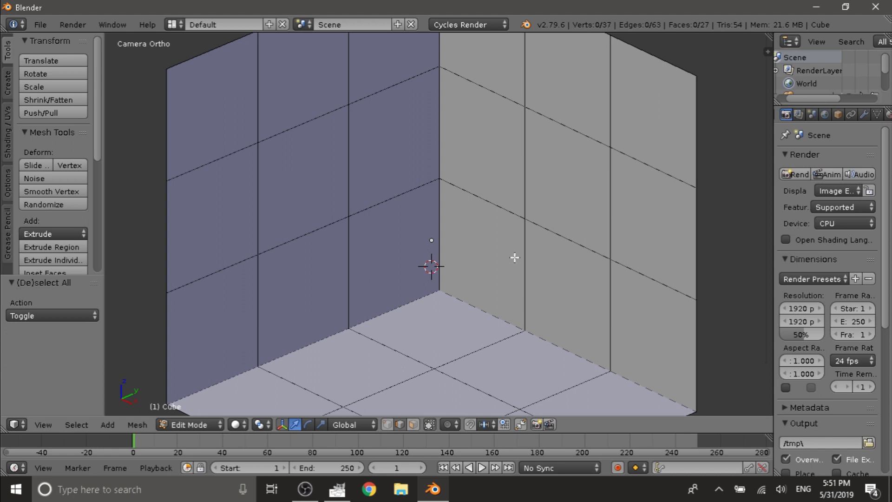
left_click(413, 425)
right_click(305, 183)
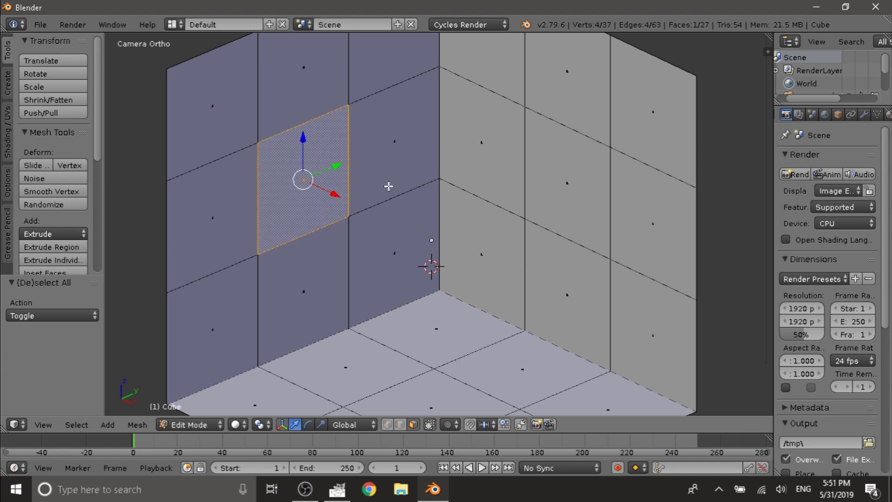
key("x")
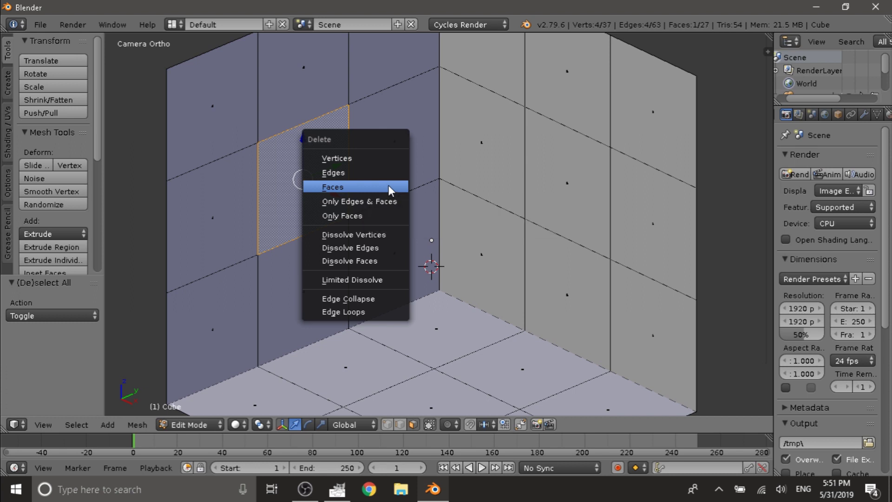
left_click(388, 185)
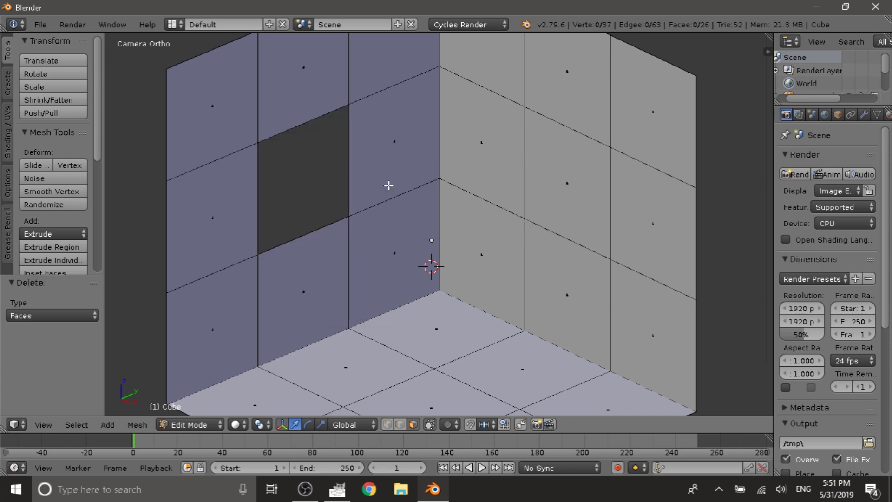
Delete the middle and lowest faces of the right wall's central column to create a doorway, and inspect the room in Object Mode
right_click(570, 191)
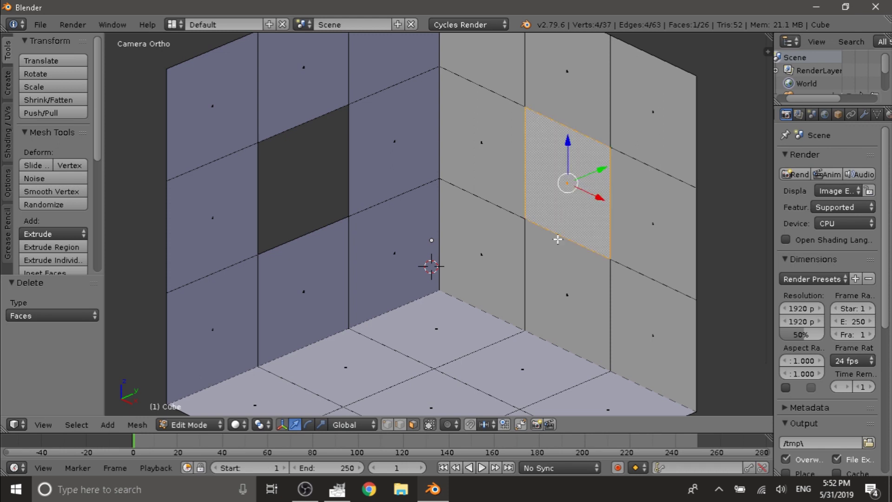
right_click(569, 302, "shift")
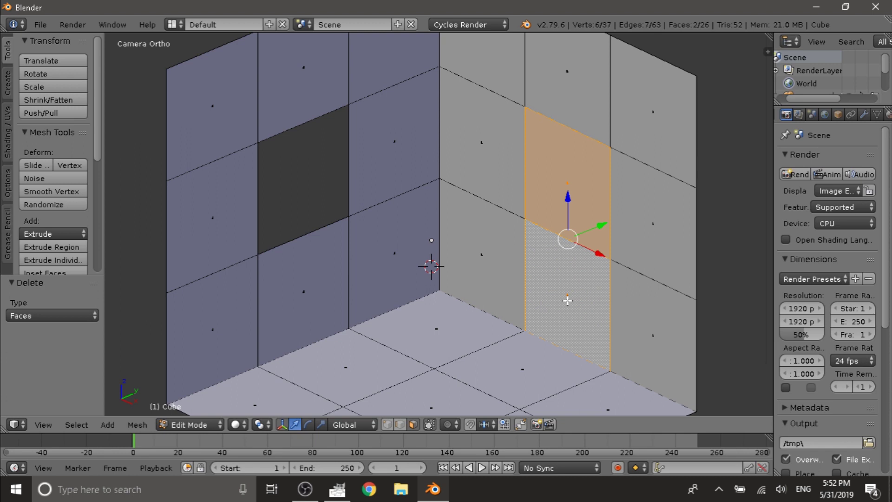
key("x")
left_click(567, 300)
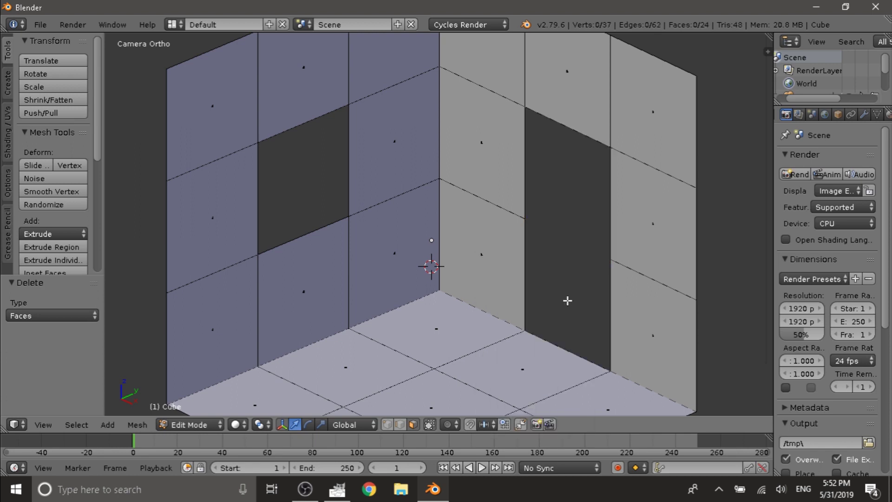
scroll(559, 292, "down", 2)
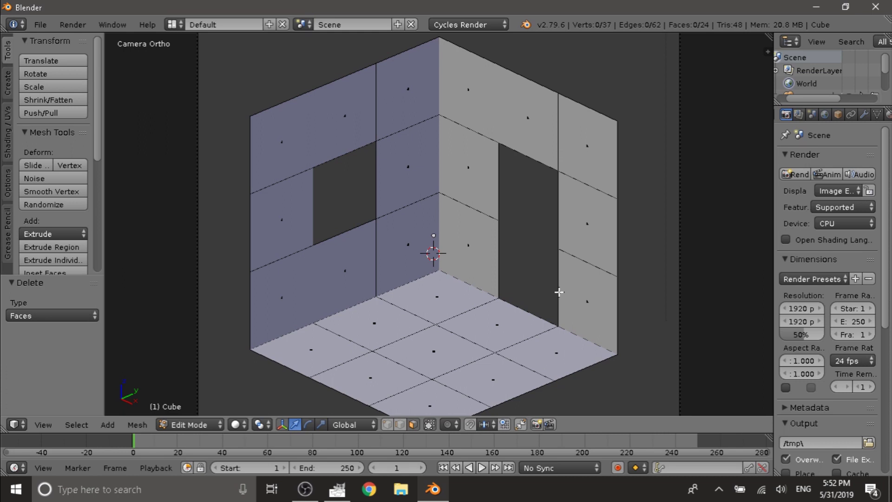
key("Tab")
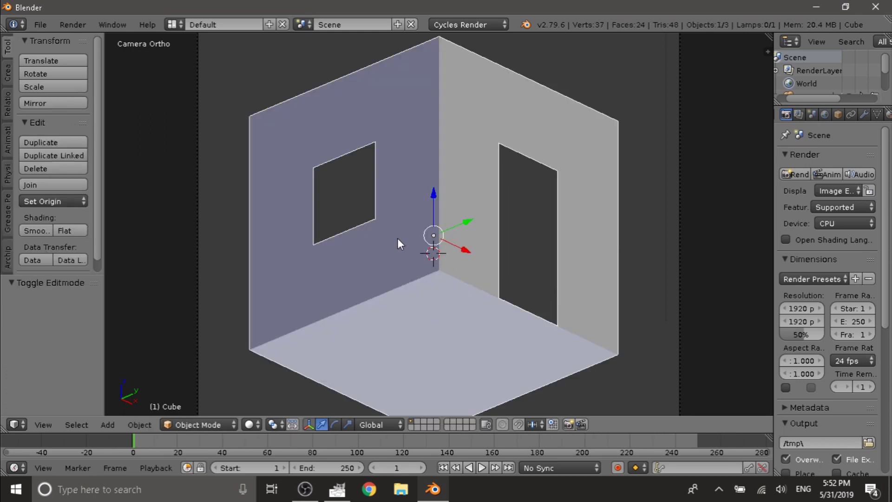
middle_click_drag(397, 237, 375, 214)
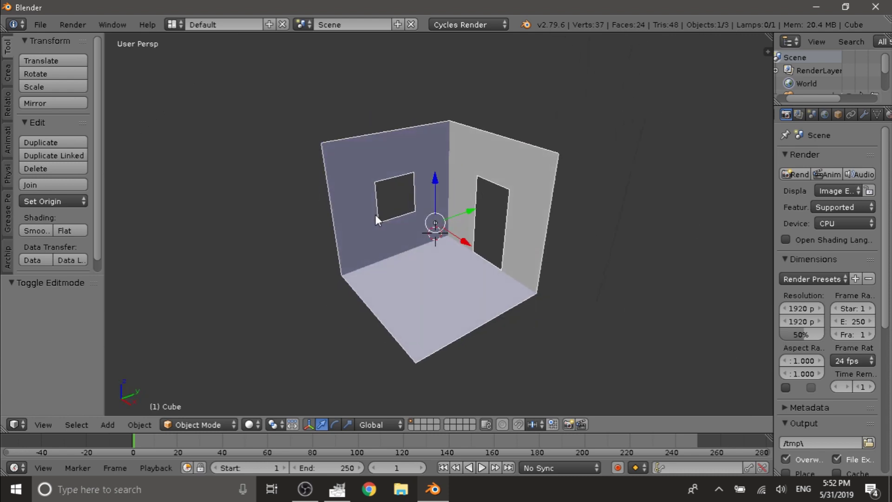
key("KP_0")
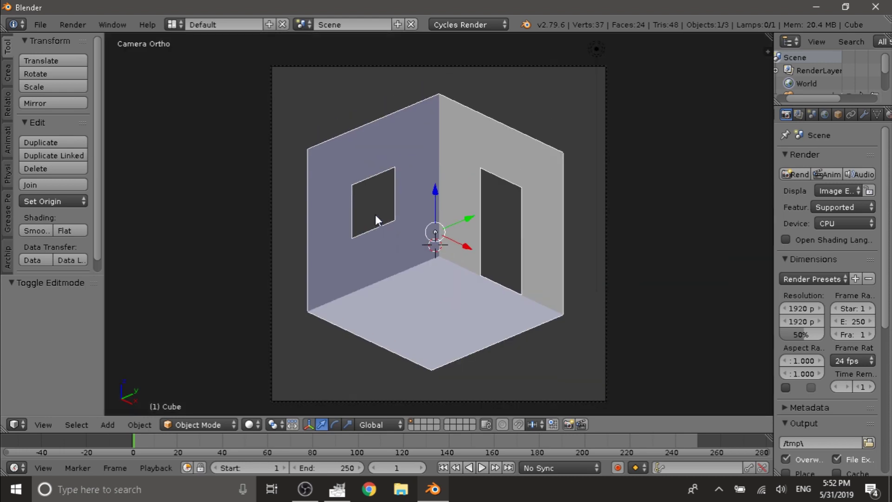
Extrude the three outer vertical edges of the right wall 0.2 along the Y axis in edge select mode, and clear the selection
key("Tab")
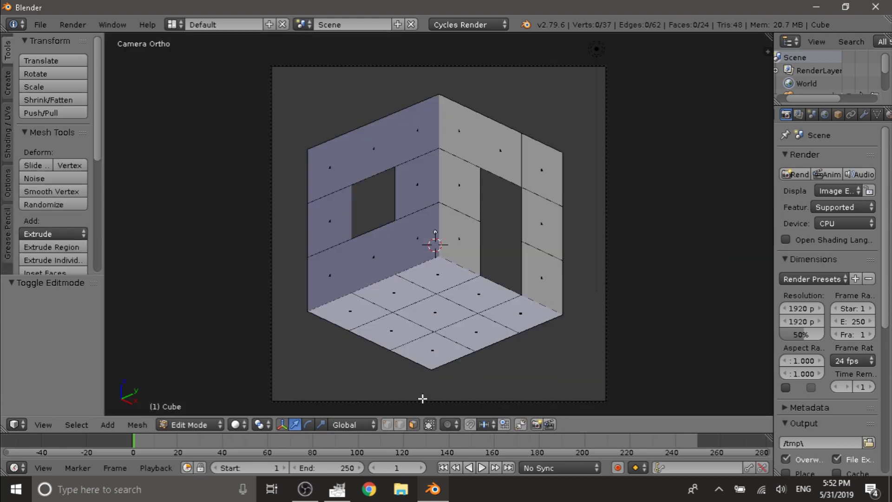
left_click(403, 425)
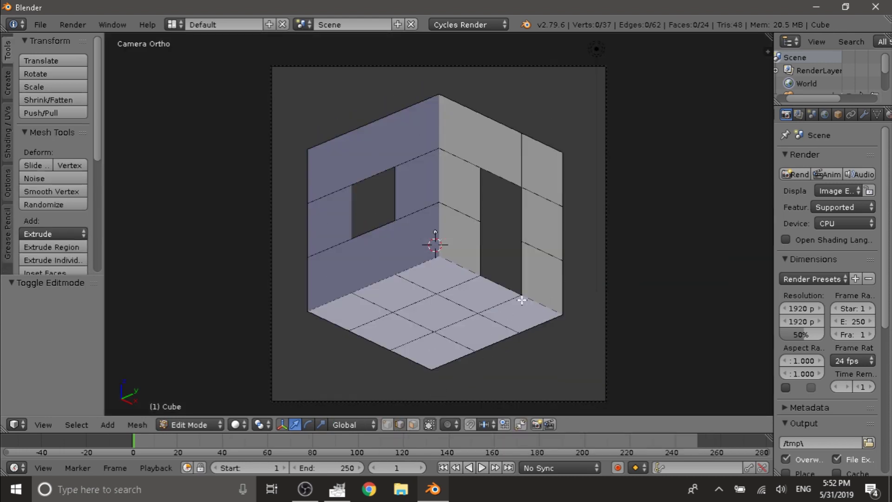
right_click(565, 281)
right_click(566, 227, "shift")
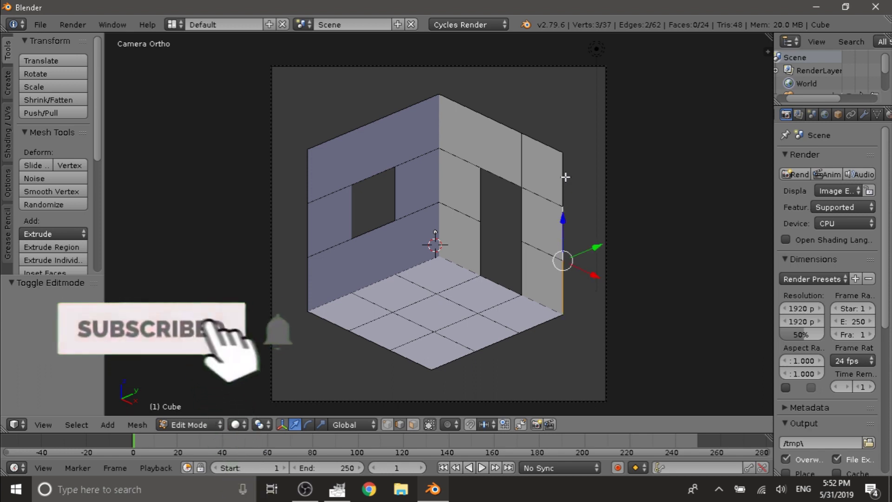
right_click(572, 164, "shift")
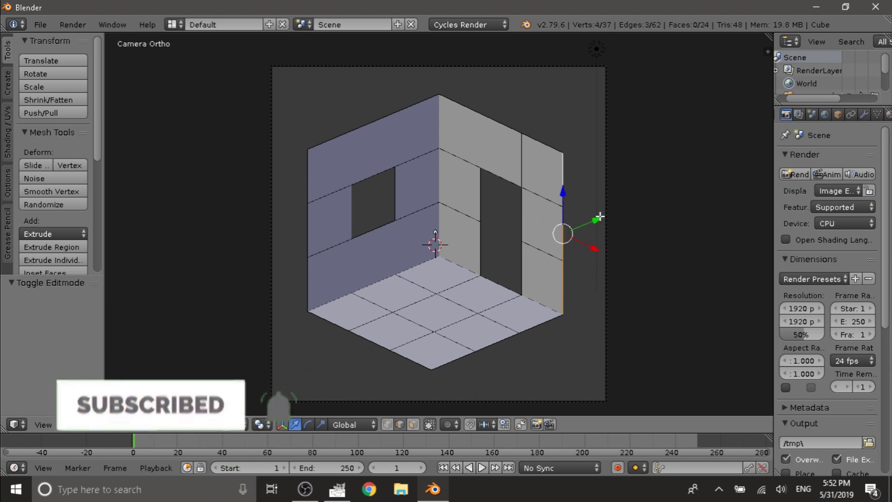
key("e")
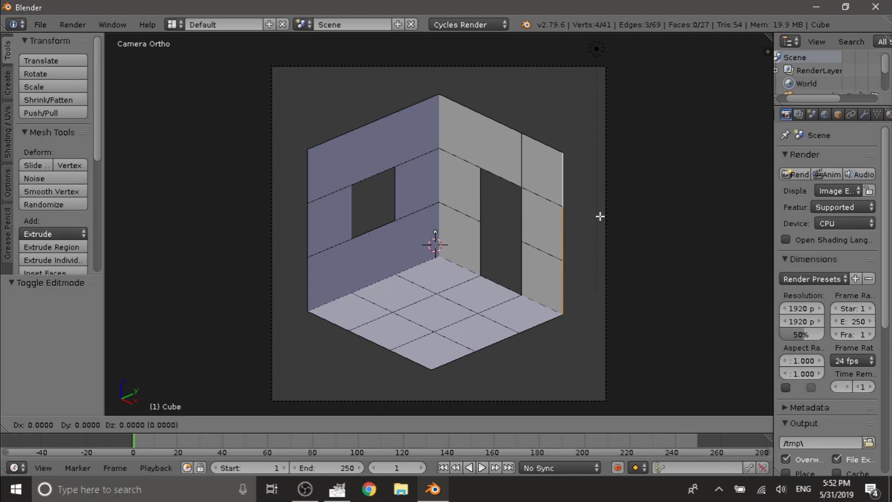
key("y")
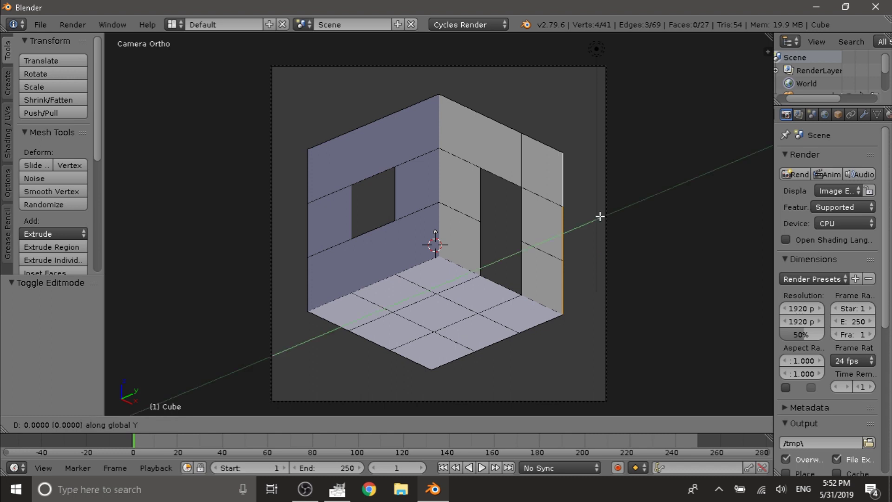
type(".2")
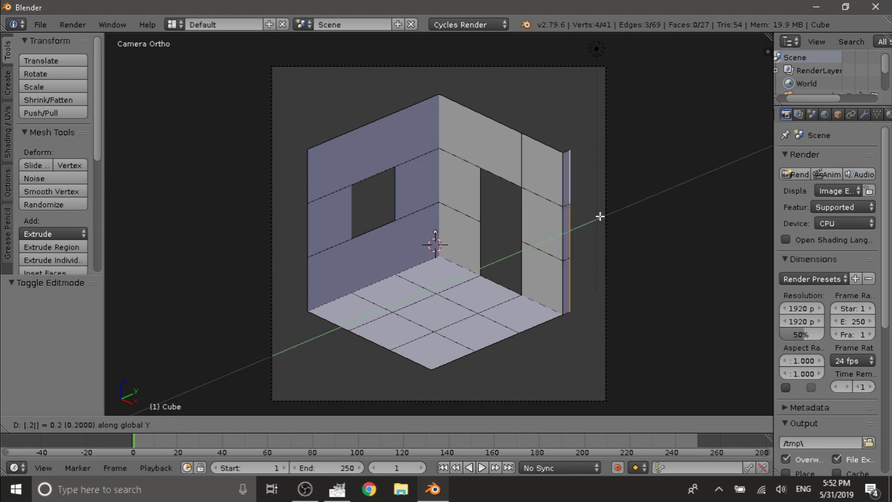
key("Return")
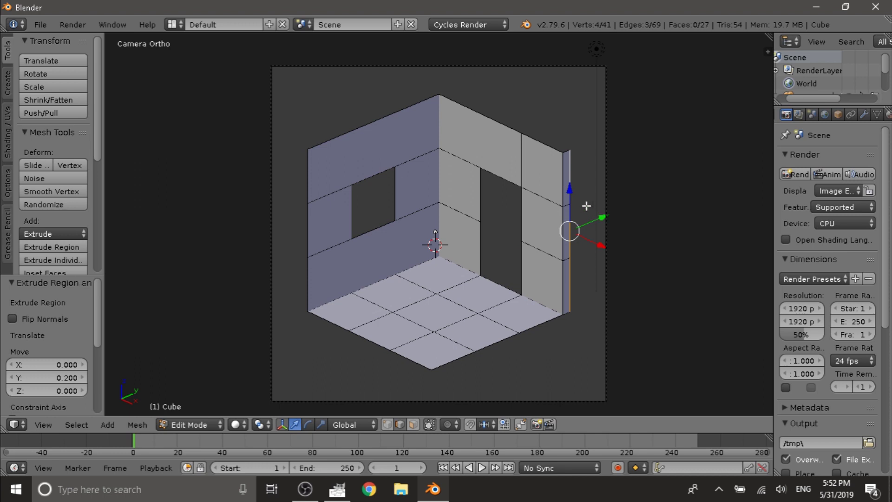
key("a")
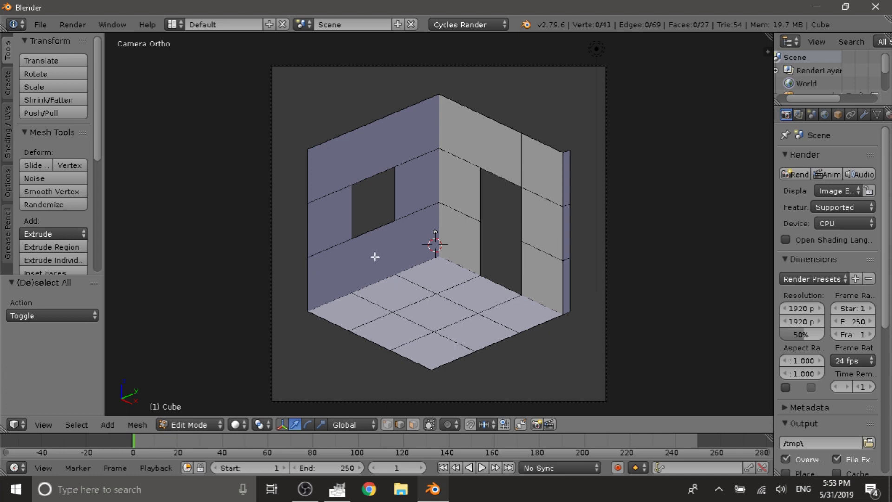
Extrude the three outer vertical edges of the left wall by -0.2 along the X axis, and clear the selection
right_click(307, 161)
right_click(313, 220, "shift")
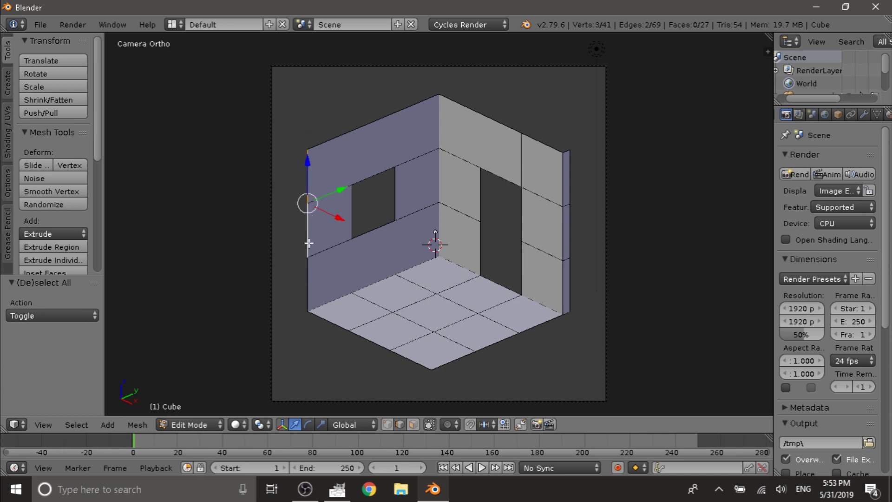
right_click(312, 283, "shift")
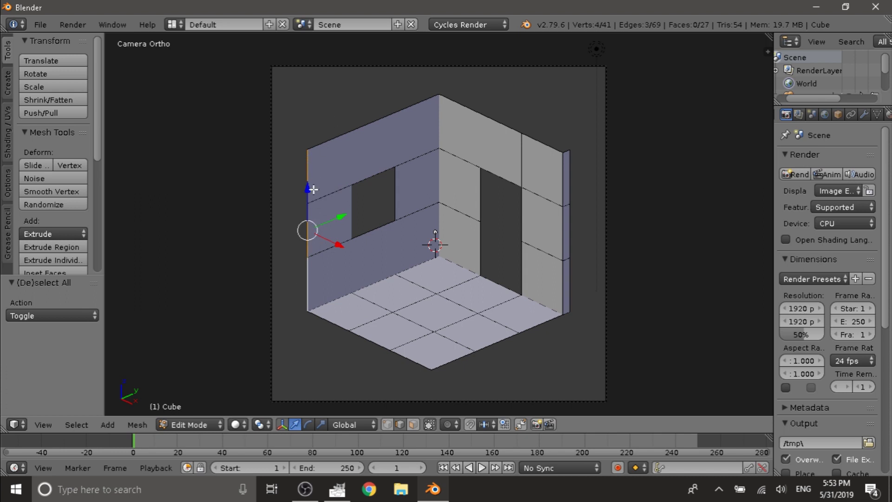
key("e")
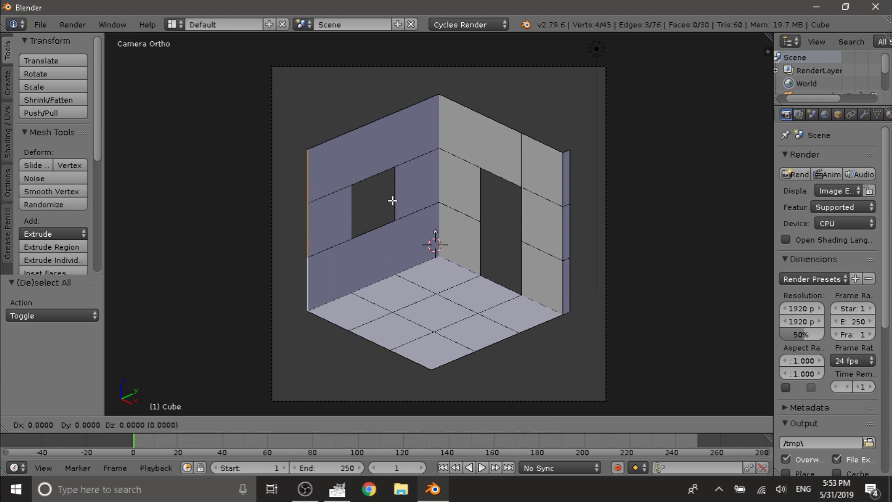
type("x")
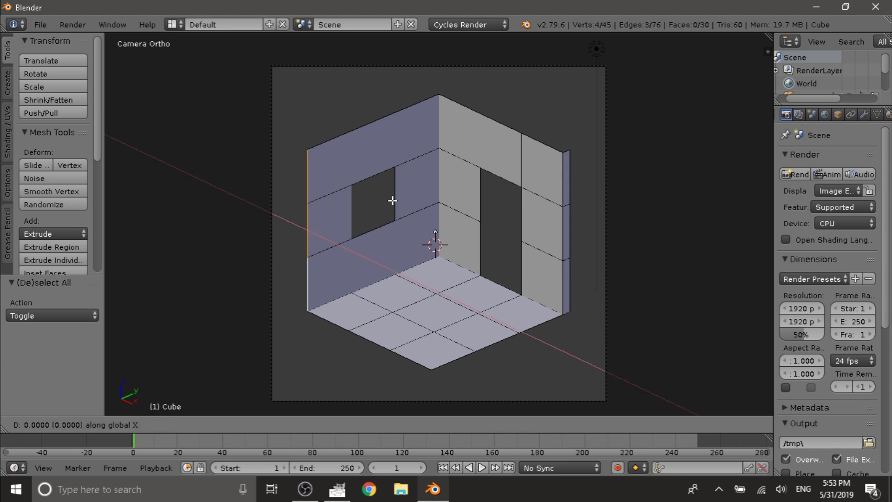
type("-.2")
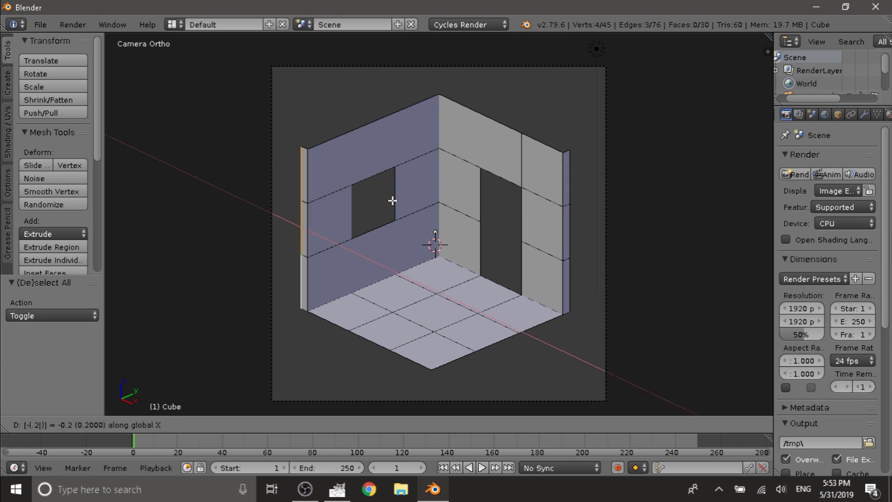
key("Return")
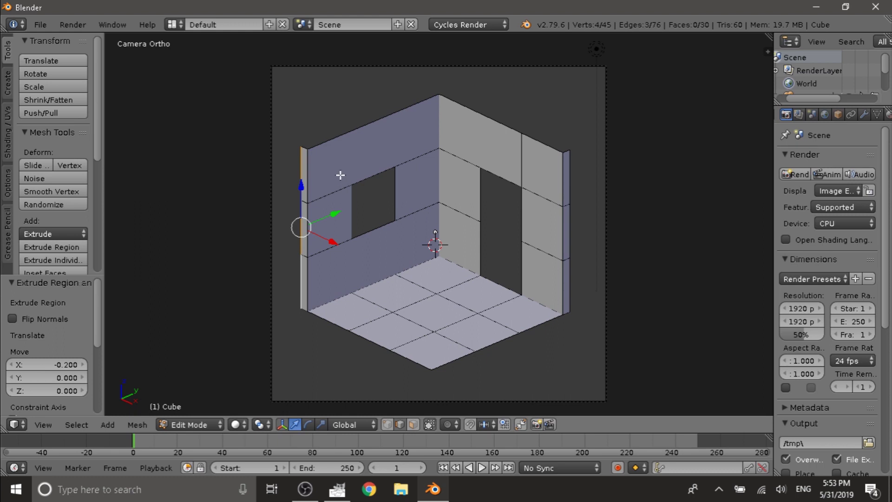
key("a")
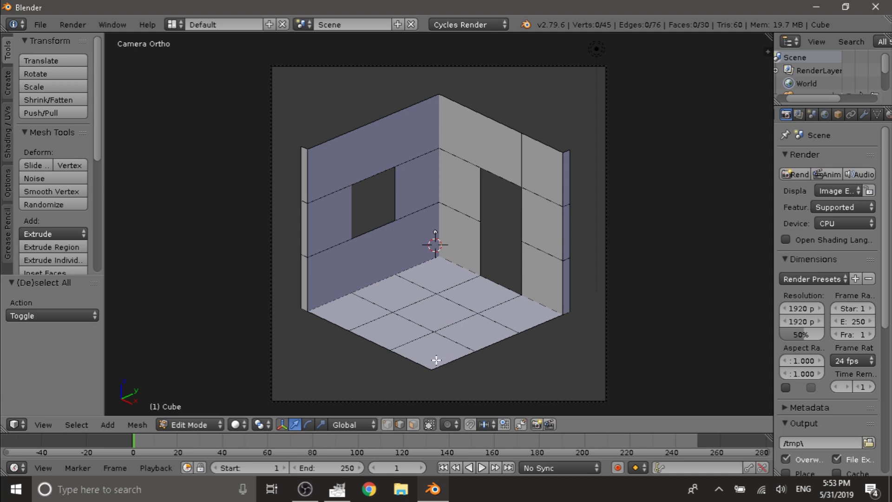
Extrude all front edges of the floor, including the bottom edges of both wall ends, by -0.2 along the Z axis, and clear the selection
right_click(304, 312)
right_click(371, 345, "shift")
right_click(424, 365, "shift")
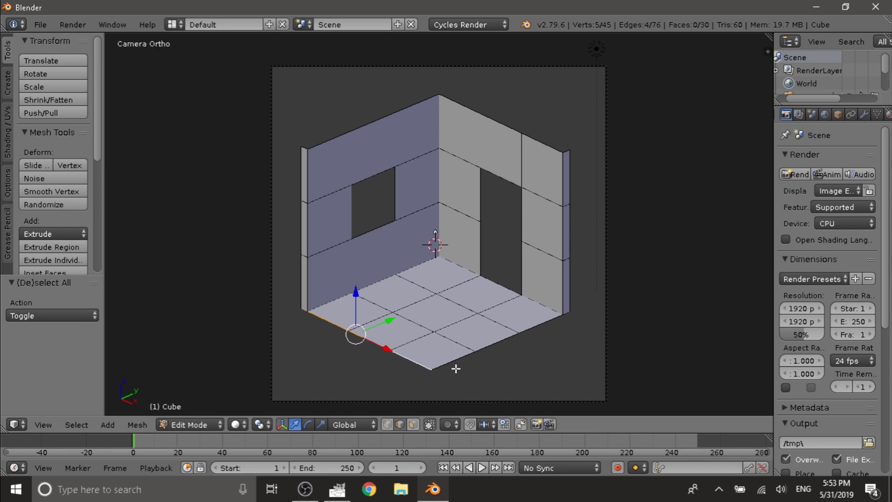
right_click(453, 364, "shift")
right_click(511, 344, "shift")
right_click(545, 326, "shift")
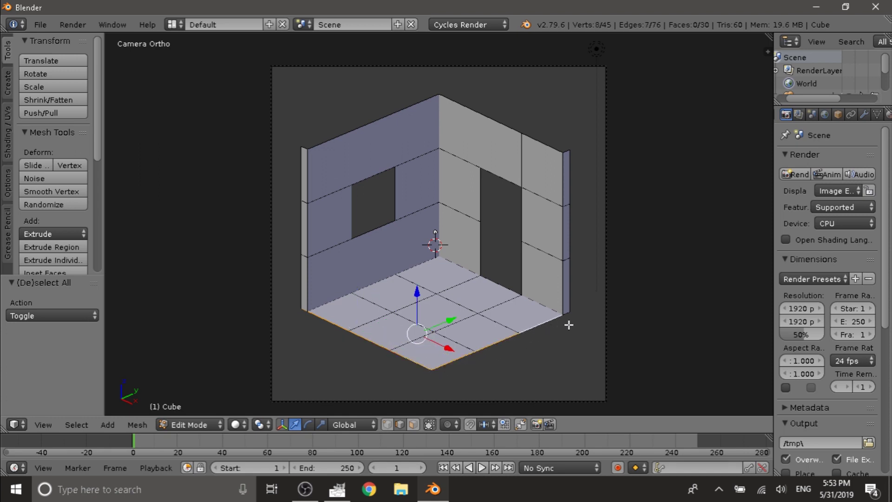
right_click(566, 312, "shift")
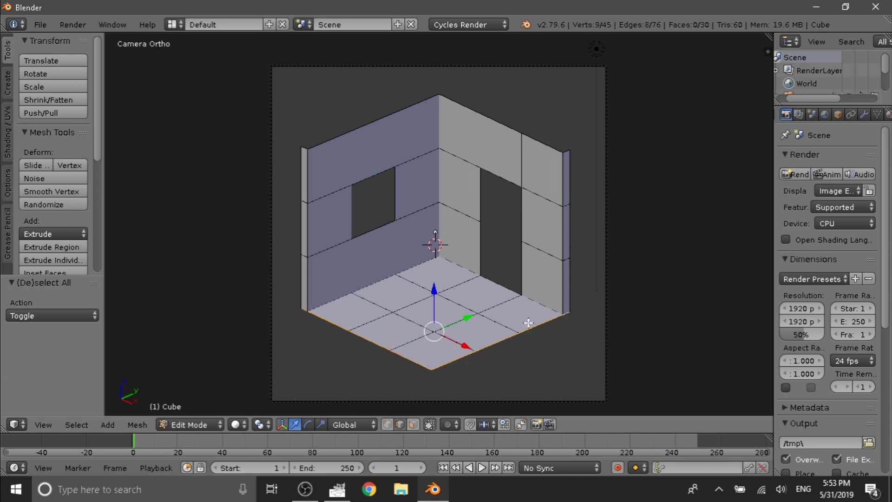
key("e")
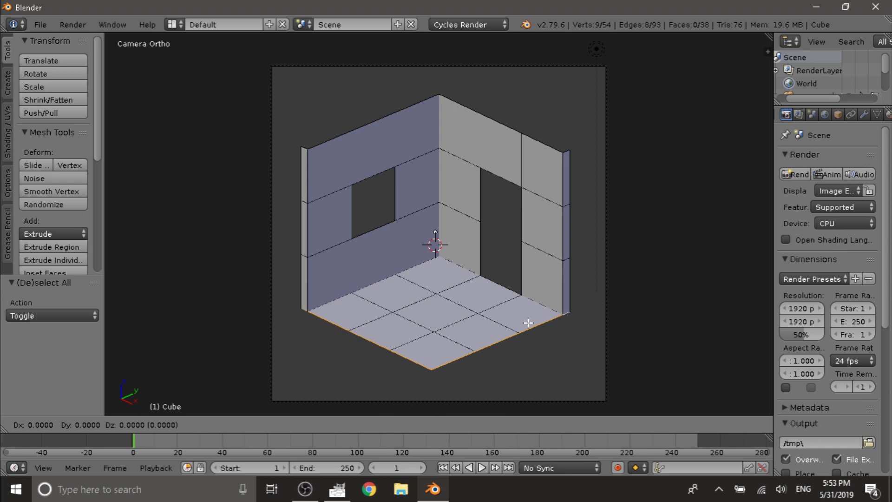
key("z")
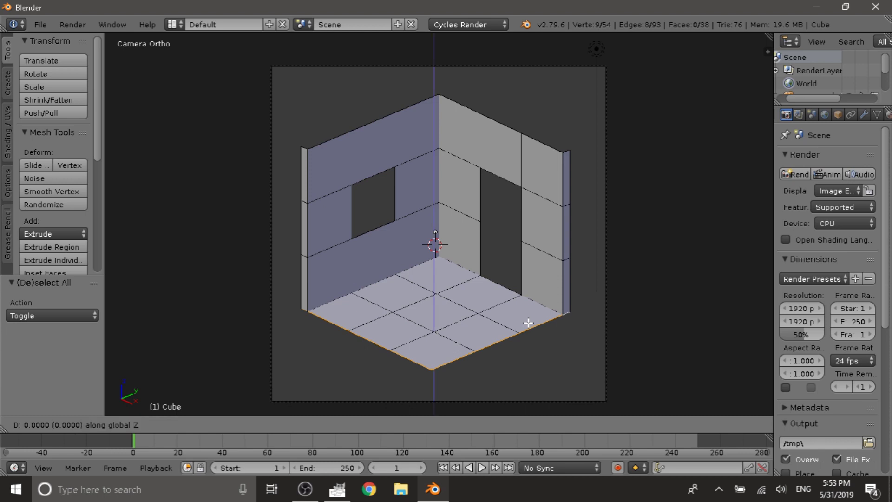
type("-.2")
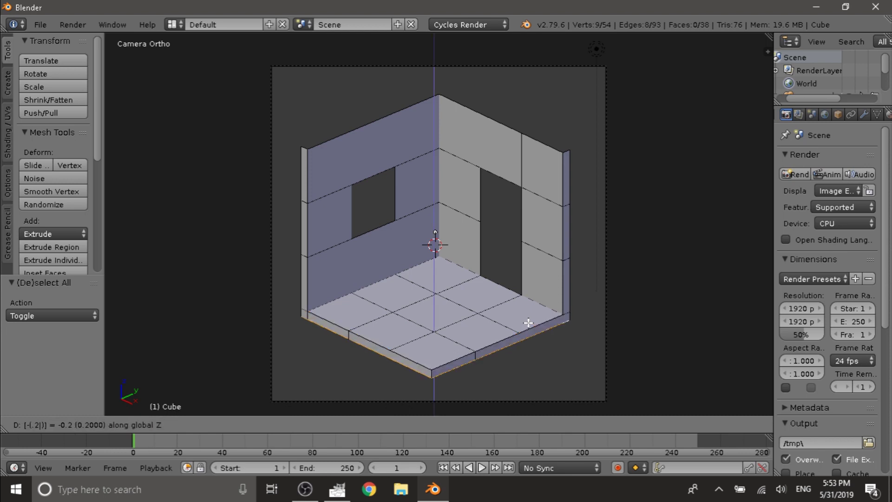
key("Return")
key("a")
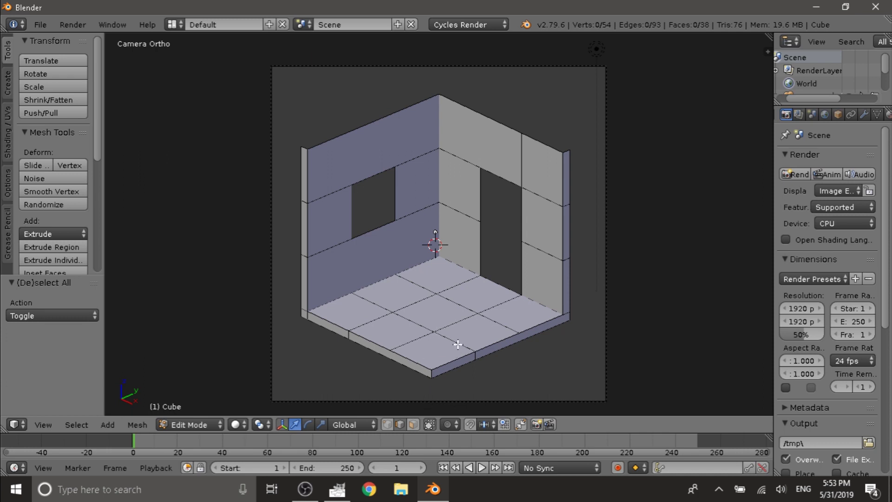
Set the snap element to Vertex and select the three top edges of the left wall
left_click(487, 426)
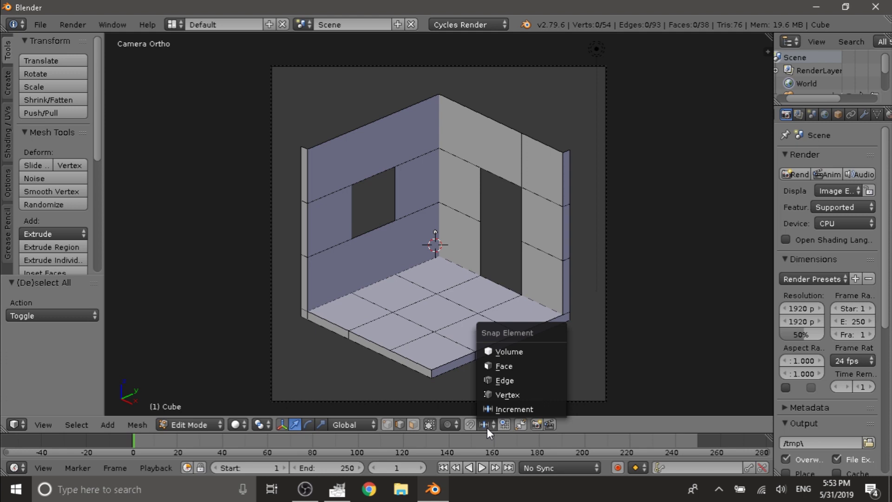
left_click(511, 394)
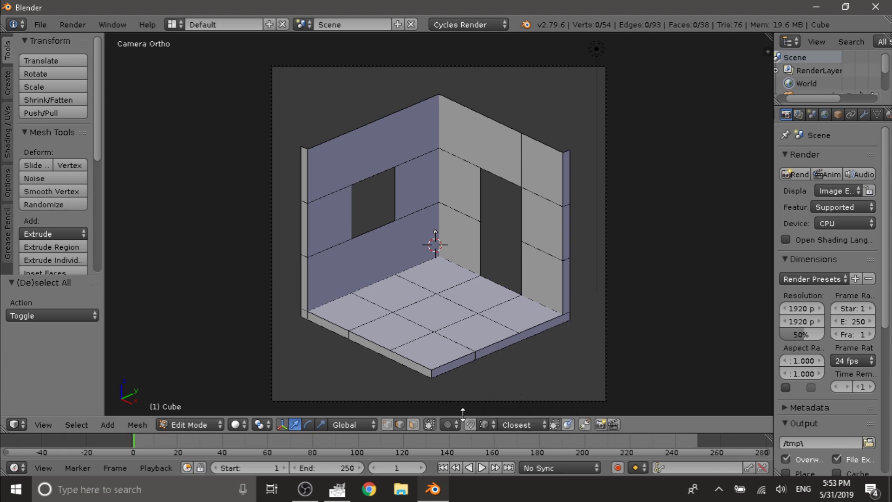
right_click(328, 140)
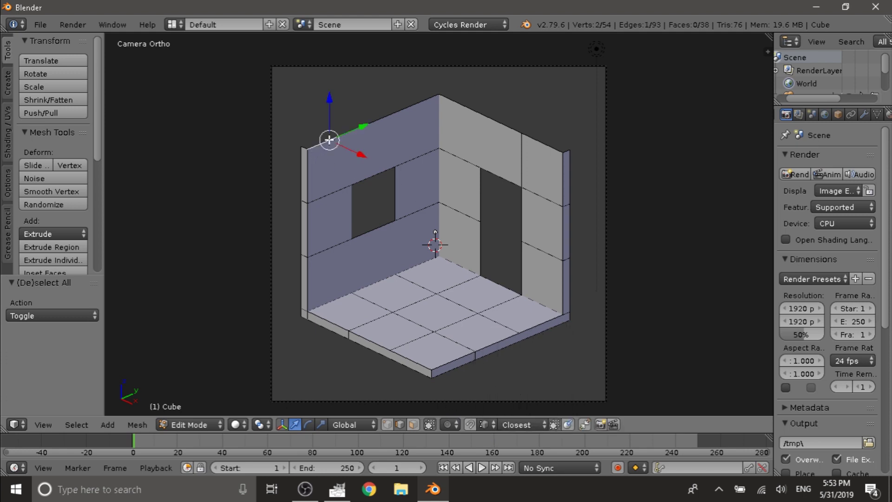
right_click(385, 117, "shift")
right_click(405, 109, "shift")
scroll(402, 113, "up", 2)
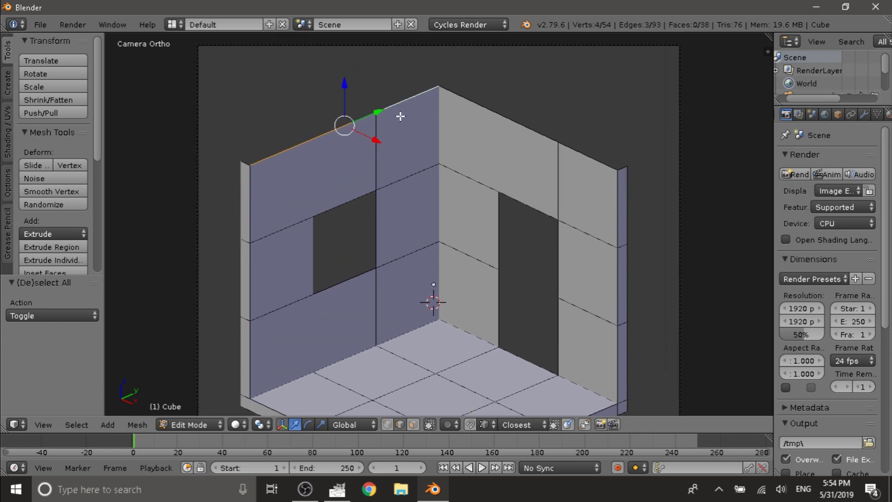
scroll(400, 116, "up", 3)
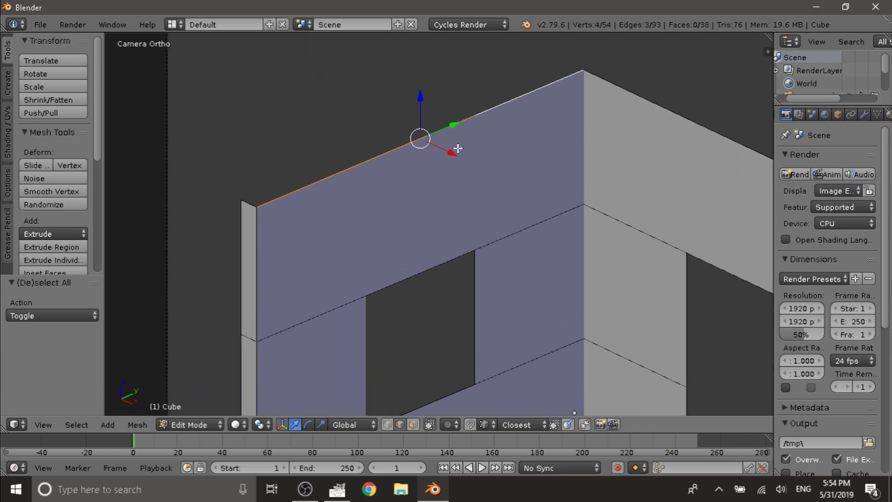
scroll(452, 174, "down", 2)
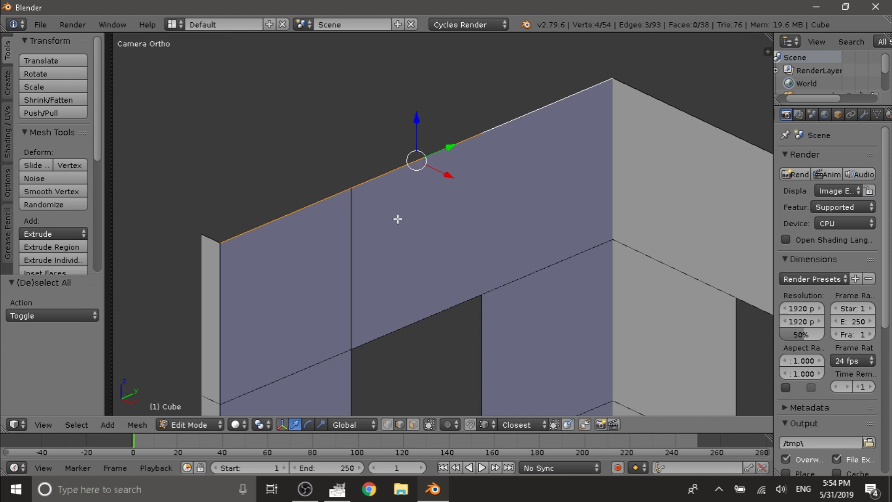
scroll(397, 219, "up", 1)
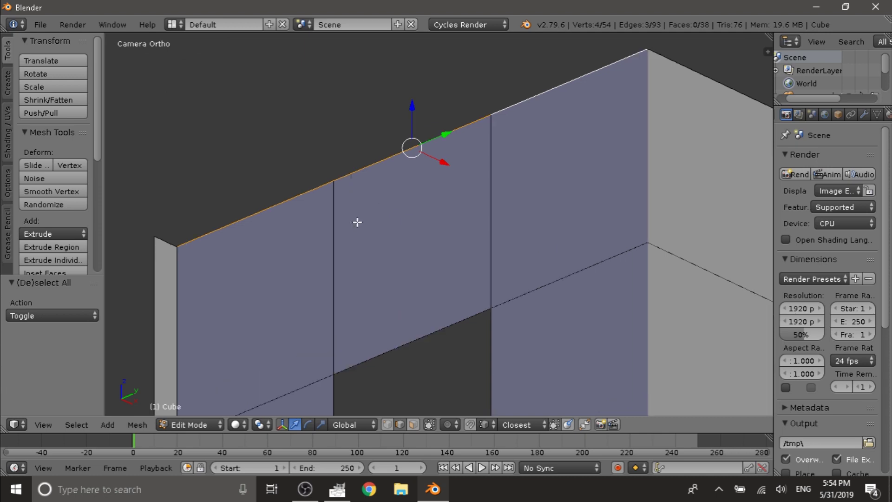
scroll(404, 179, "up", 1)
scroll(445, 201, "up", 1, "shift")
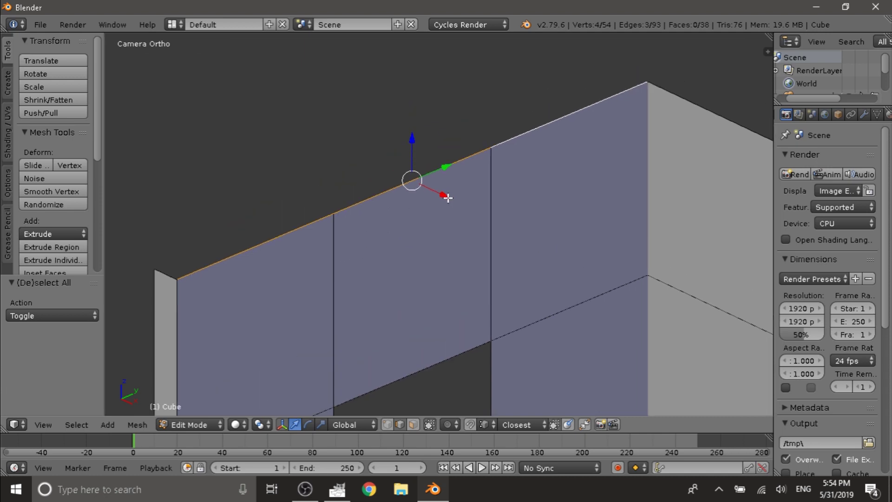
Extrude the left wall's three top edges along X by -0.08 and a further -0.12, snapping to the wall end's outer corner, and clear the selection
right_click(298, 235)
right_click(391, 197, "shift")
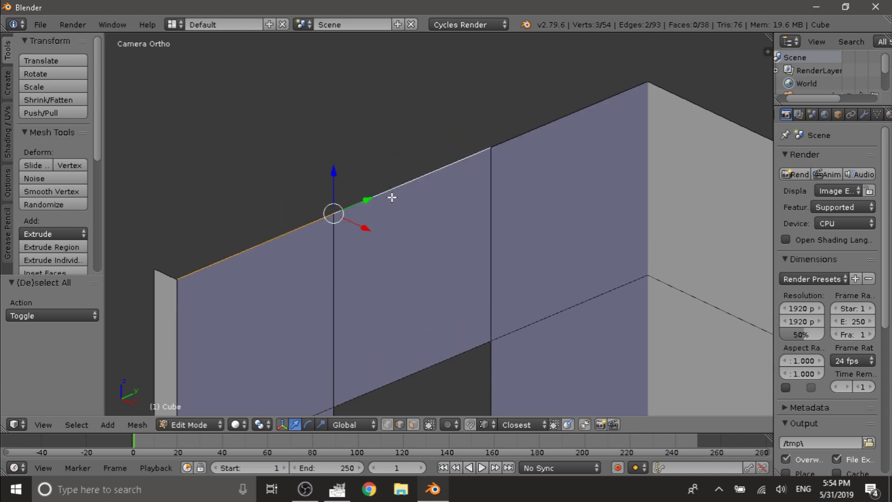
right_click(532, 125, "shift")
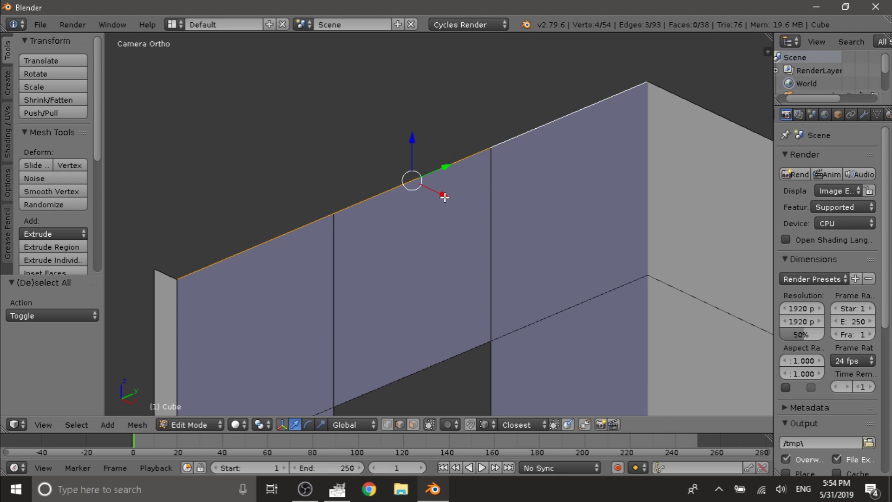
key("e")
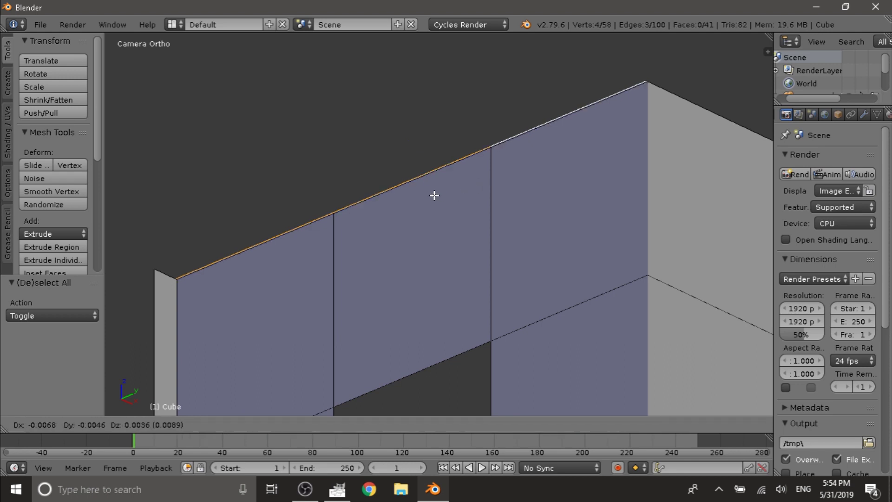
right_click(434, 196)
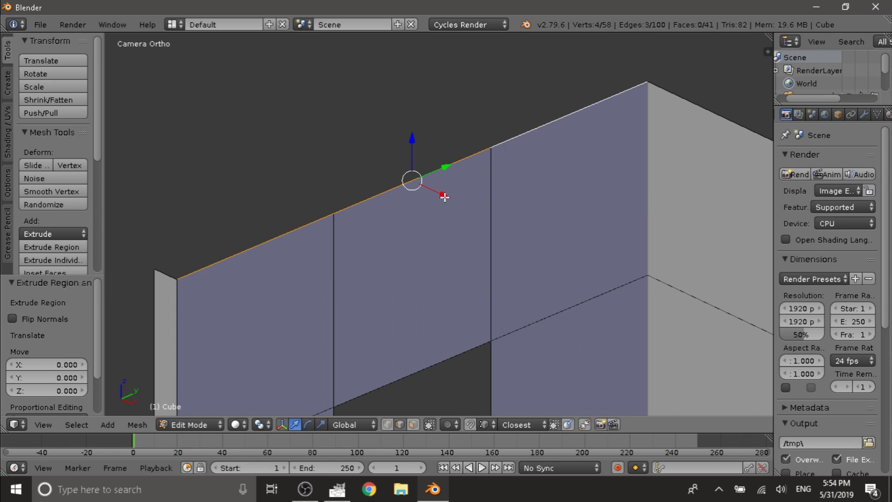
left_click_drag(445, 196, 407, 282)
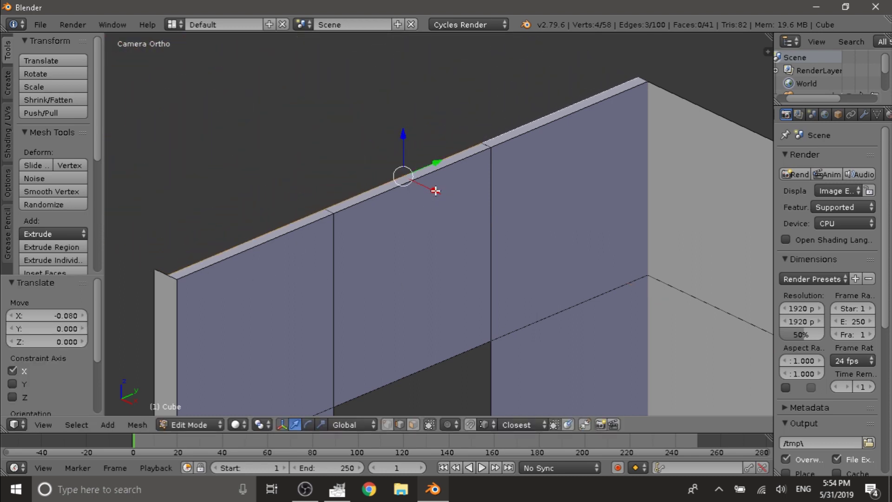
left_click_drag(433, 190, 155, 269)
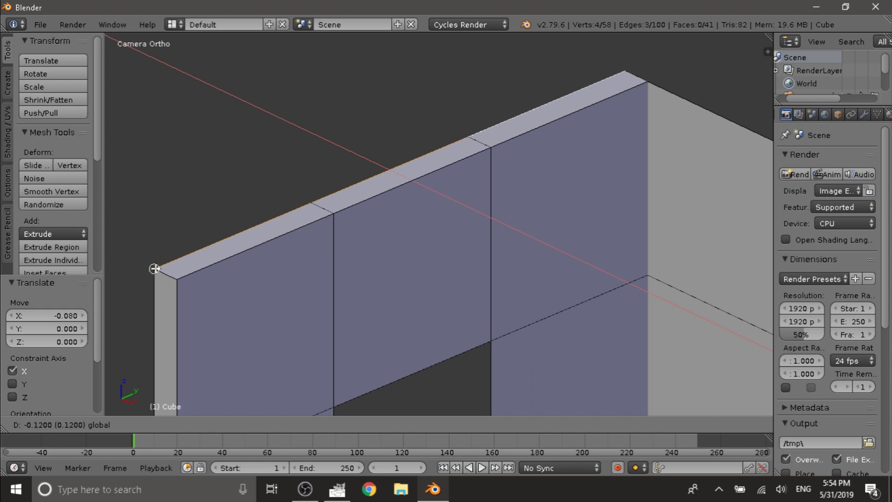
left_click_drag(154, 269, 155, 268)
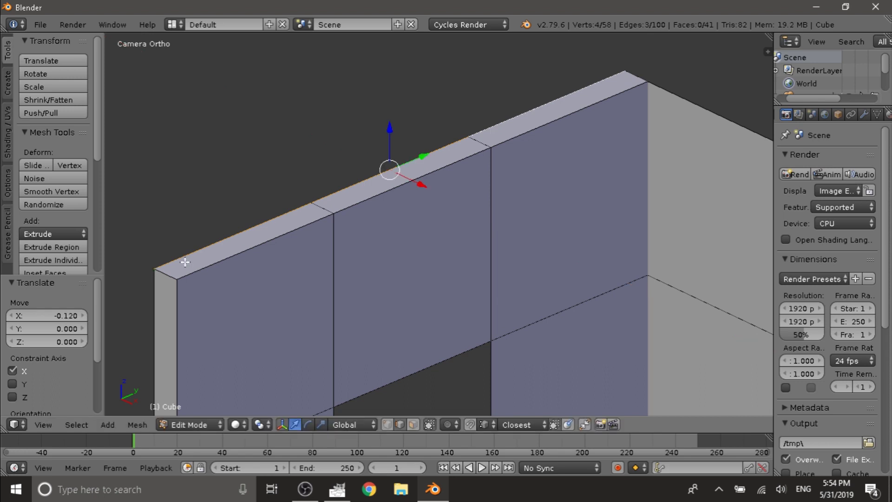
scroll(252, 247, "down", 4)
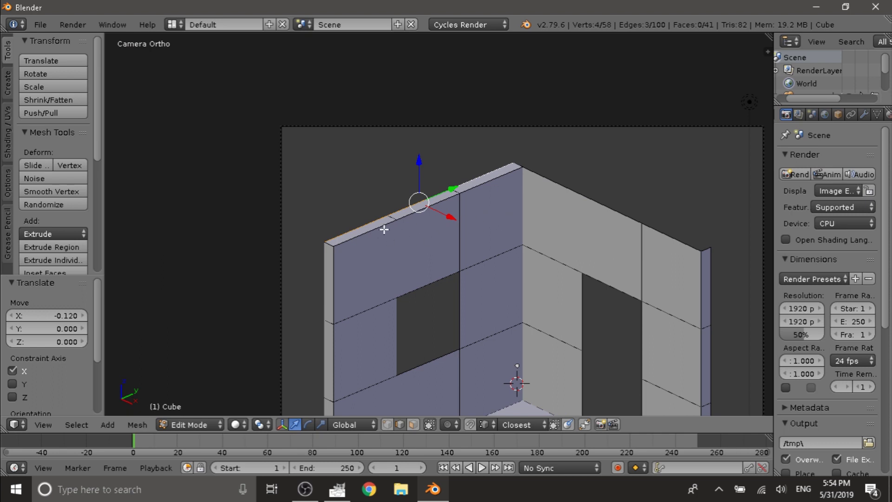
middle_click_drag(730, 226, 577, 242, "shift")
scroll(577, 242, "up", 2)
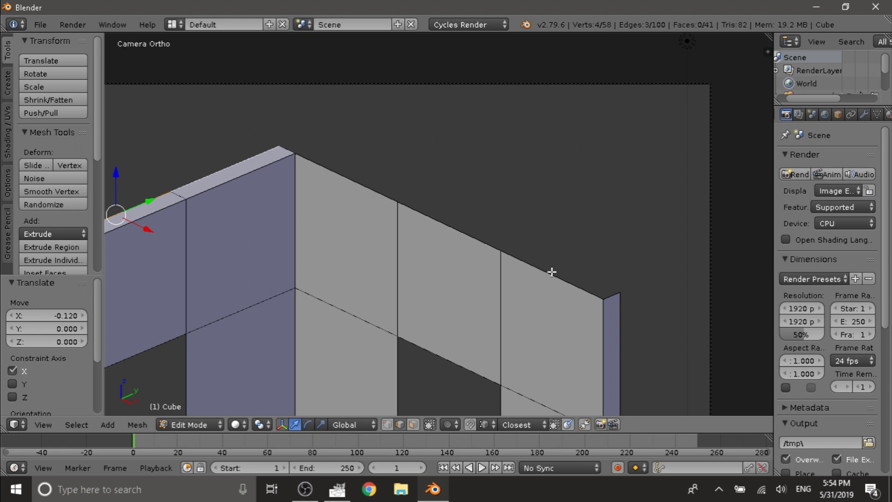
scroll(552, 271, "down", 3)
key("a")
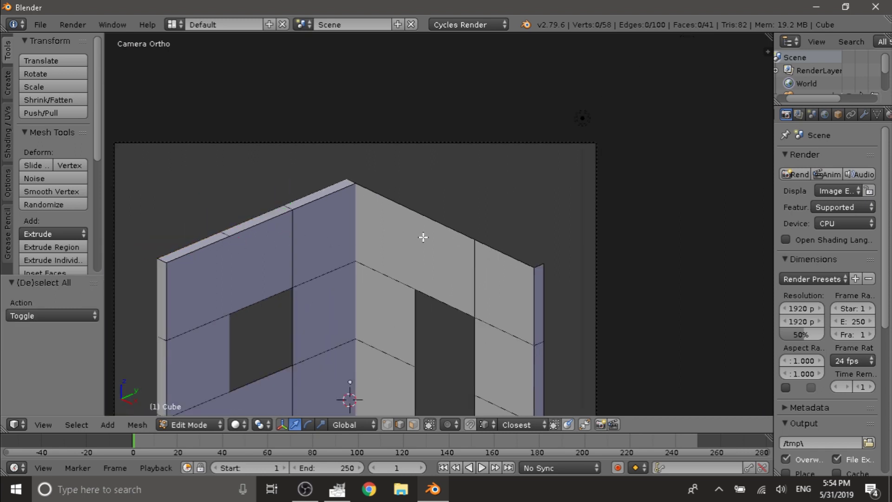
Extrude the right wall's three top edges and the adjoining short corner edge 0.2 along Y to the wall end's outer corner, and clear the selection
scroll(344, 213, "up", 1)
scroll(139, 218, "down", 1)
scroll(511, 233, "up", 1)
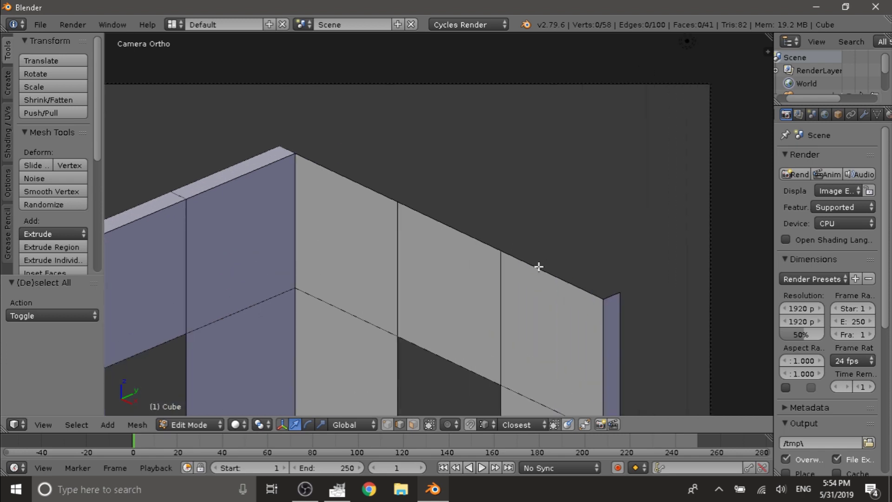
right_click(539, 267)
right_click(410, 215, "shift")
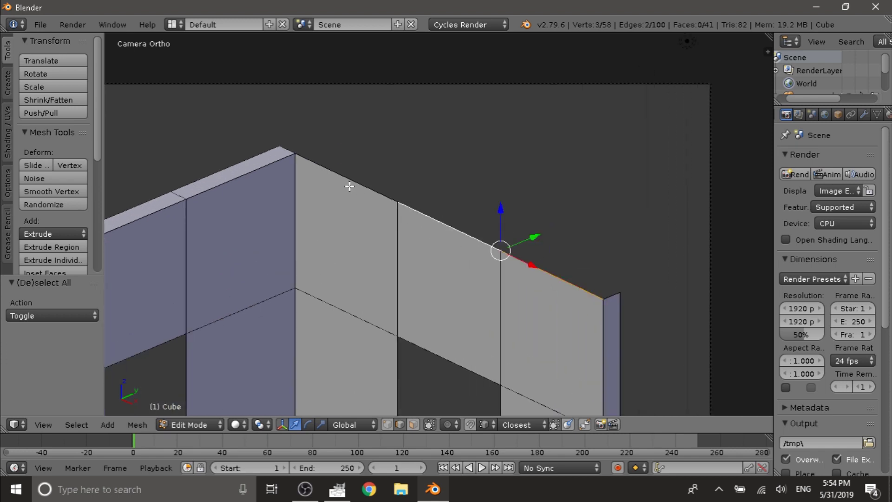
right_click(349, 186, "shift")
right_click(292, 152, "shift")
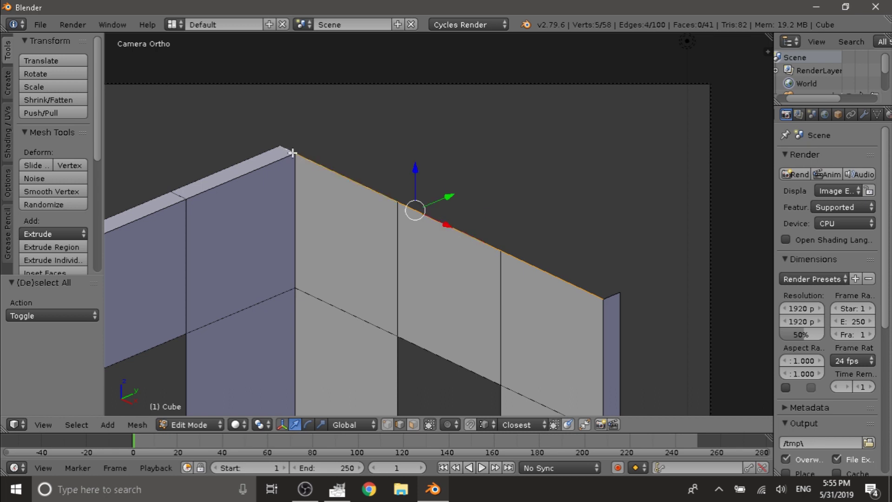
key("e")
right_click(448, 198)
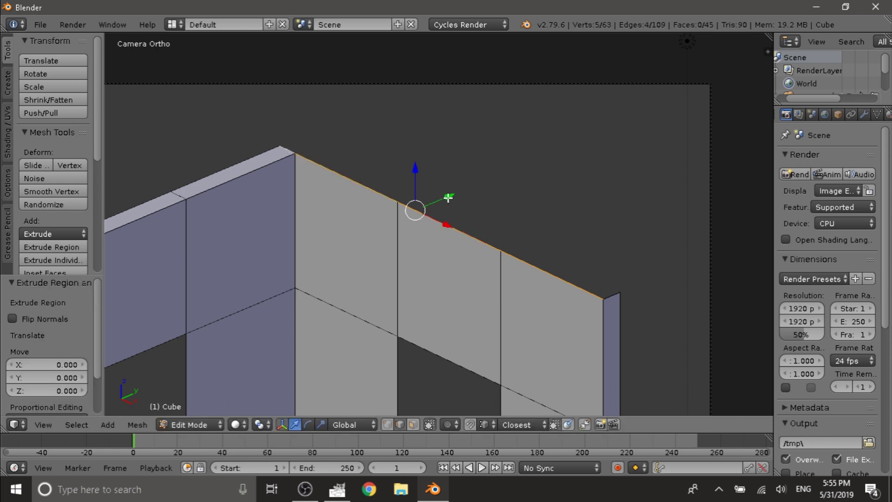
left_click_drag(445, 198, 621, 293)
scroll(622, 293, "down", 1)
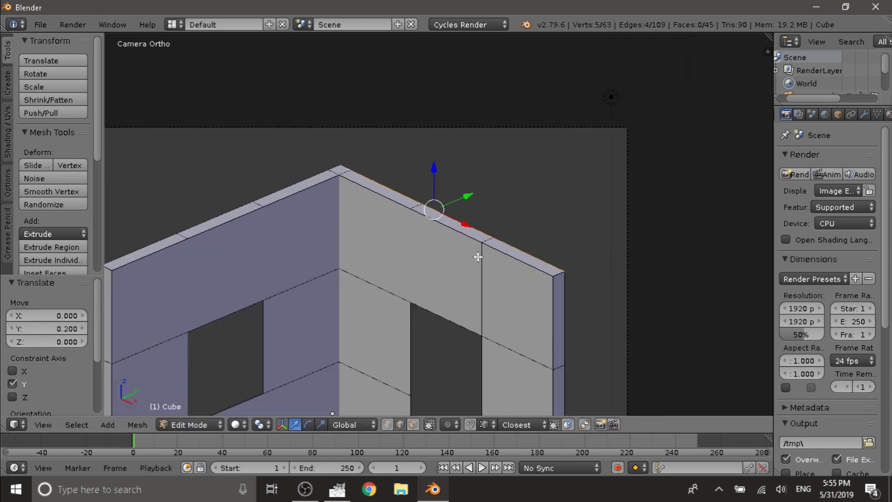
scroll(479, 255, "down", 1)
scroll(478, 255, "down", 1)
key("a")
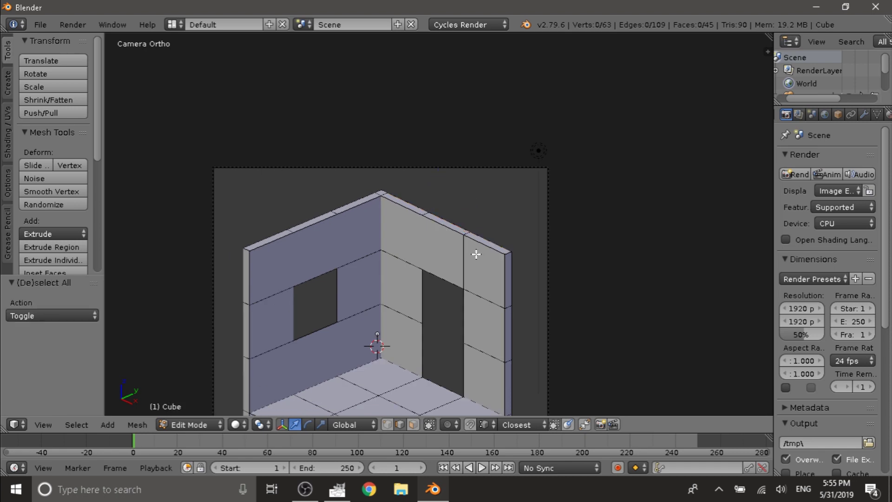
Examine the whole room with its thickened wall tops and floor inside the camera frame
scroll(473, 252, "down", 3, "shift")
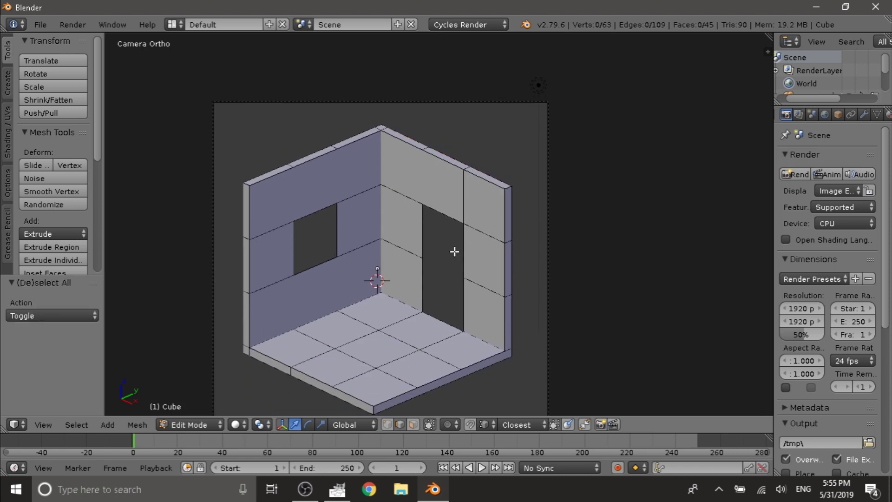
scroll(409, 247, "down", 2, "shift")
scroll(414, 238, "up", 2, "shift")
scroll(414, 236, "up", 2, "ctrl")
scroll(434, 223, "down", 1)
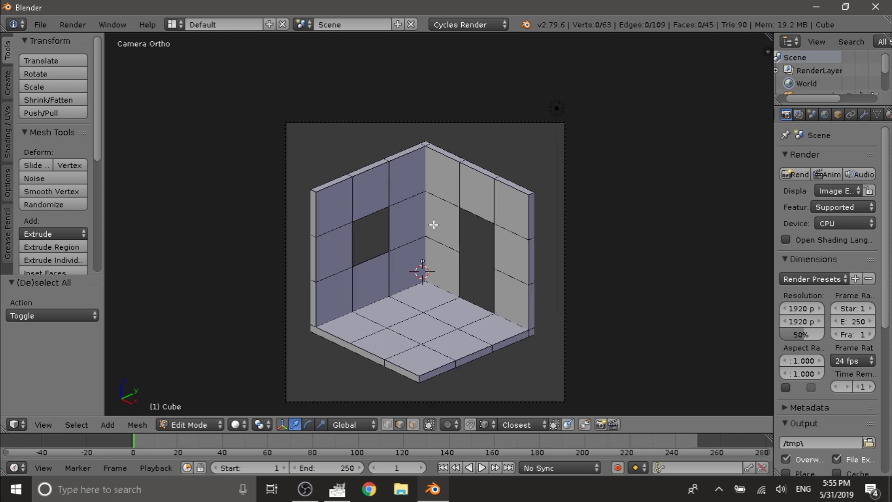
scroll(434, 223, "down", 3, "shift")
scroll(432, 222, "up", 4, "shift")
scroll(433, 222, "down", 4, "ctrl")
Extrude the four edges around the left wall's window opening by -0.2 along the X axis
scroll(441, 249, "up", 5)
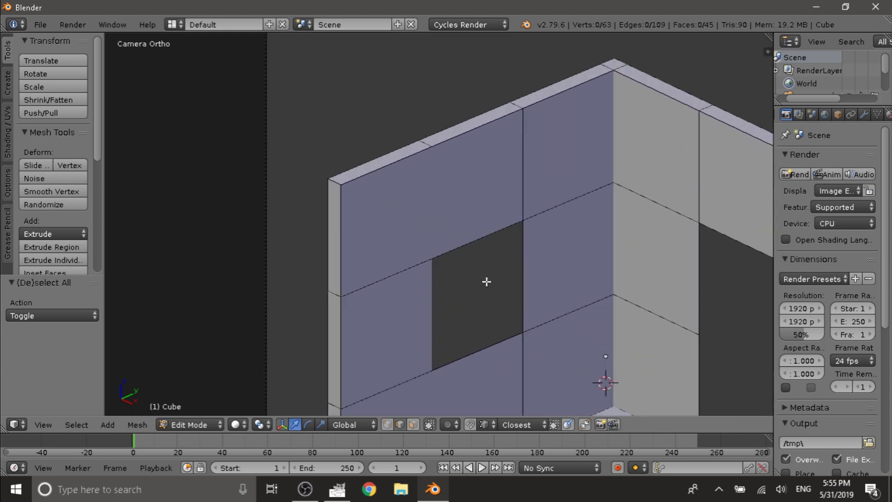
scroll(487, 282, "up", 2)
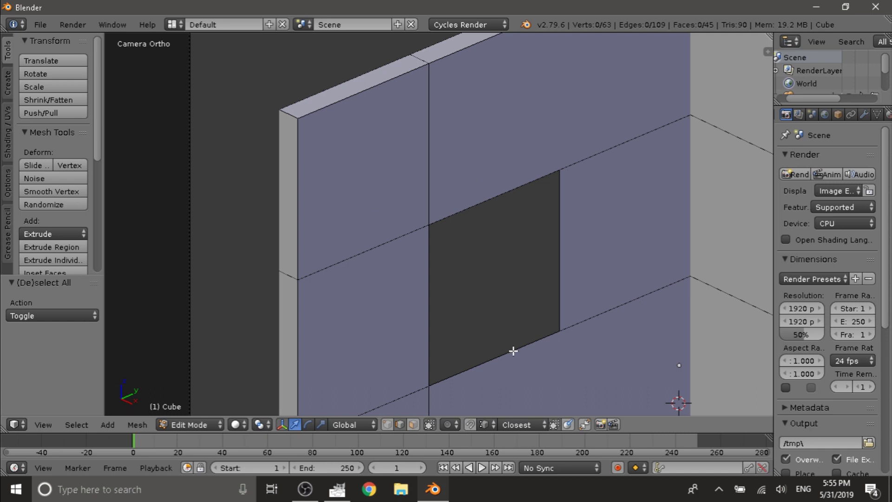
right_click(513, 351)
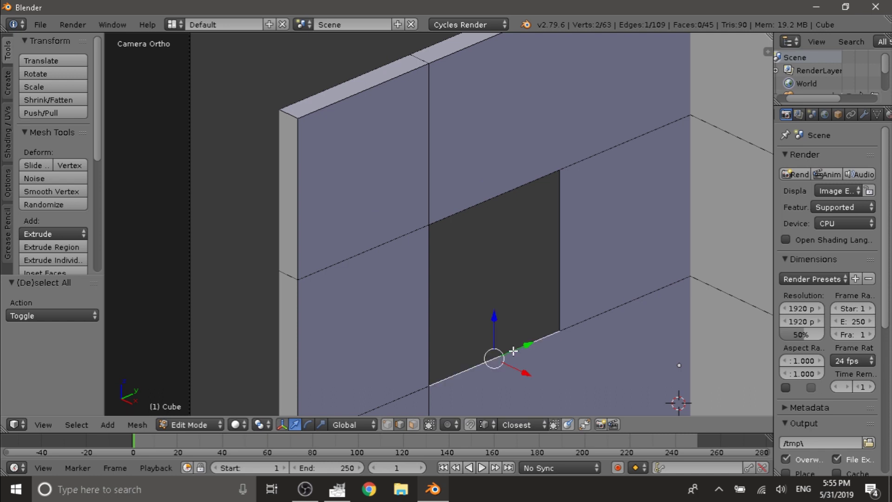
right_click(433, 296, "shift")
right_click(502, 220, "shift")
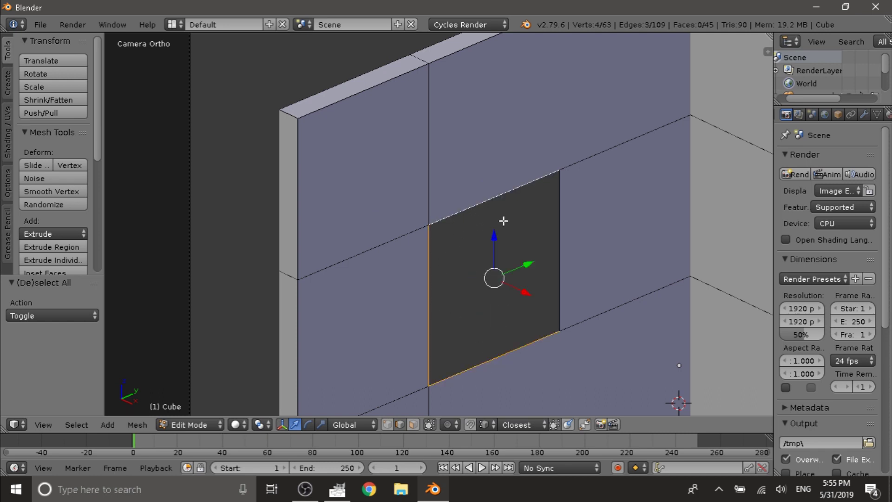
right_click(561, 250, "shift")
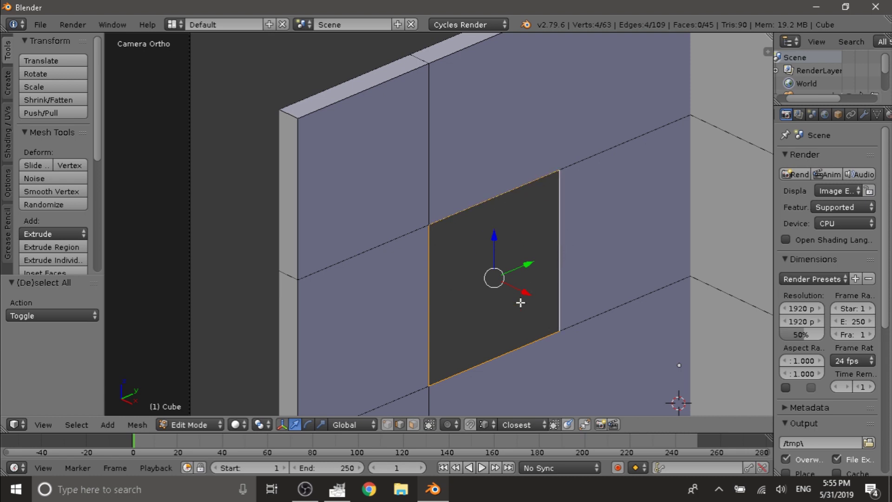
key("e")
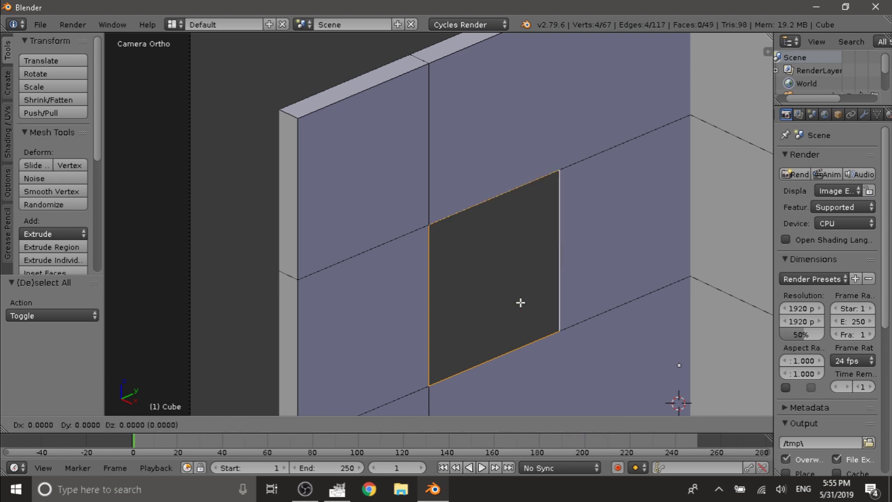
type("x")
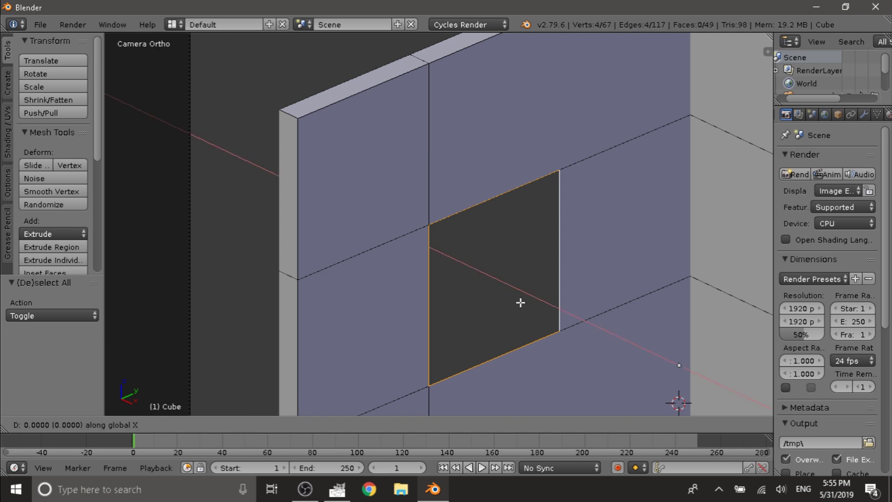
type("-.2")
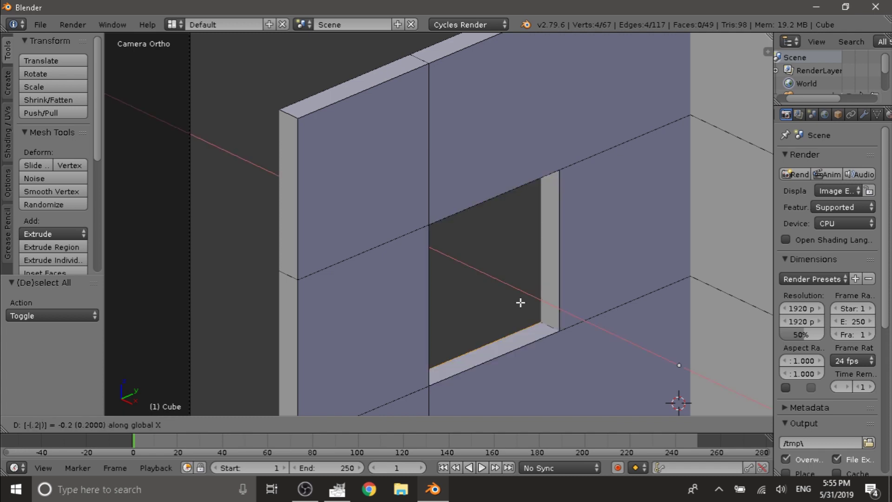
key("Return")
scroll(520, 302, "down", 3)
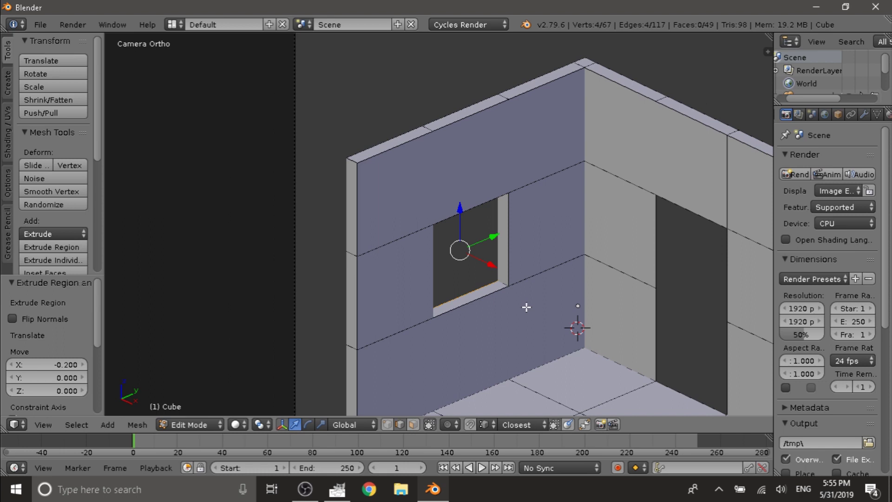
Extrude the six edges around the right wall's door opening 0.2 along the Y axis and return to Object Mode
key("a")
scroll(506, 295, "up", 1)
scroll(507, 295, "up", 9, "ctrl")
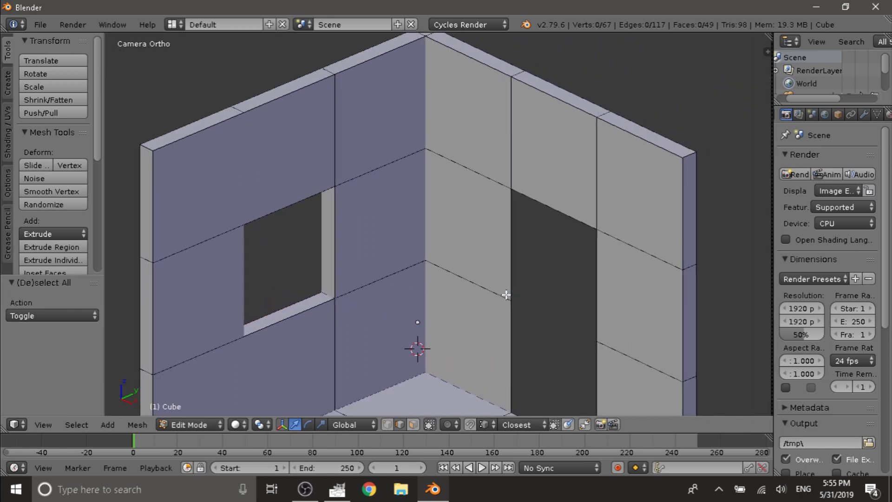
scroll(506, 295, "down", 3, "shift")
right_click(522, 208)
right_click(545, 154, "shift")
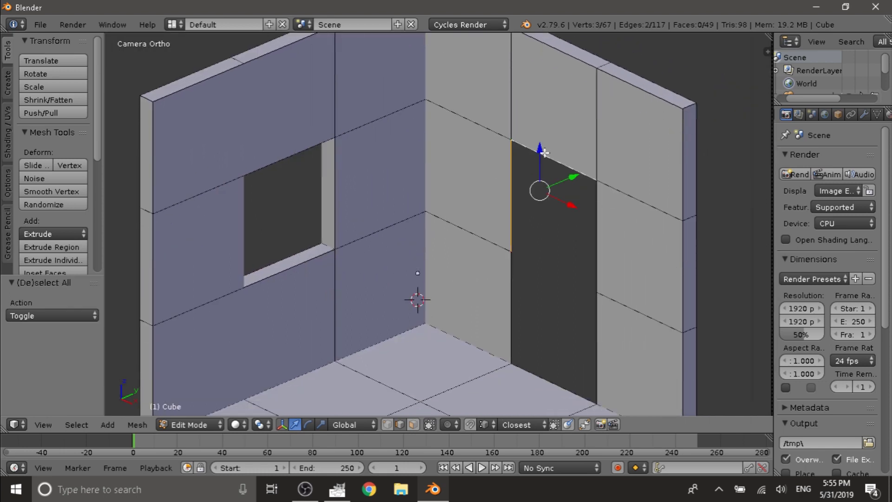
right_click(605, 232, "shift")
right_click(609, 342, "shift")
right_click(562, 376, "shift")
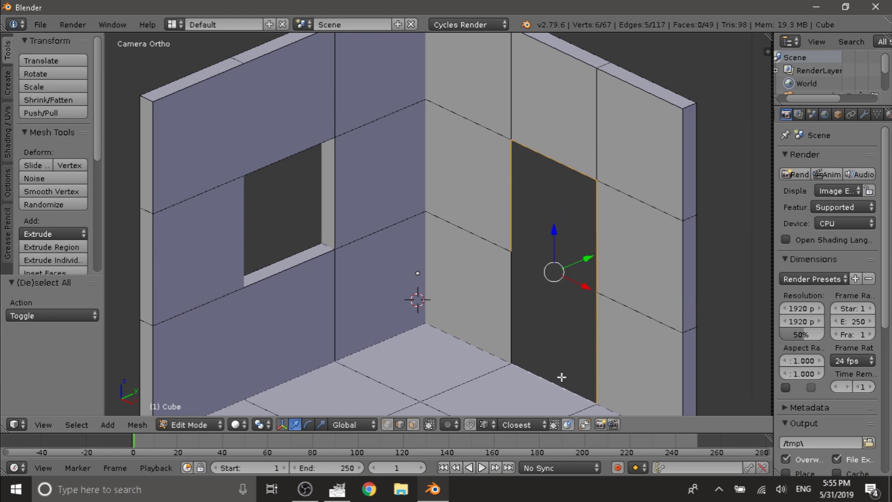
right_click(509, 298, "shift")
key("e")
type("y")
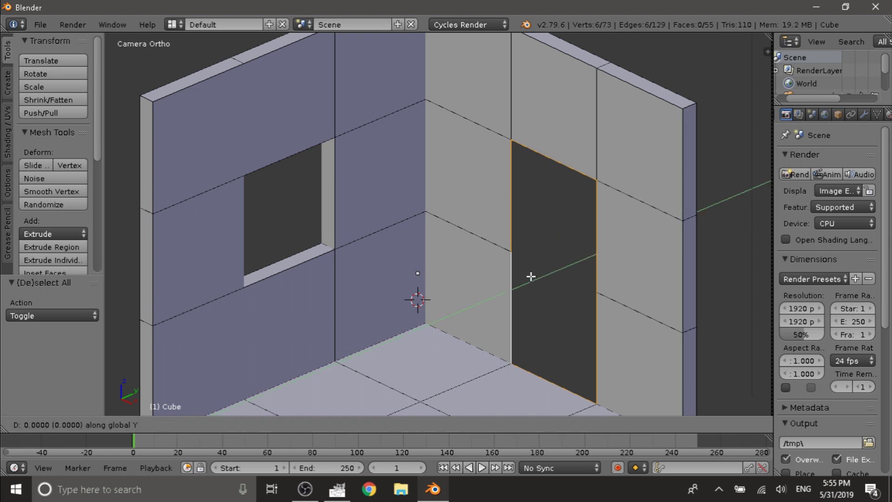
type(".2")
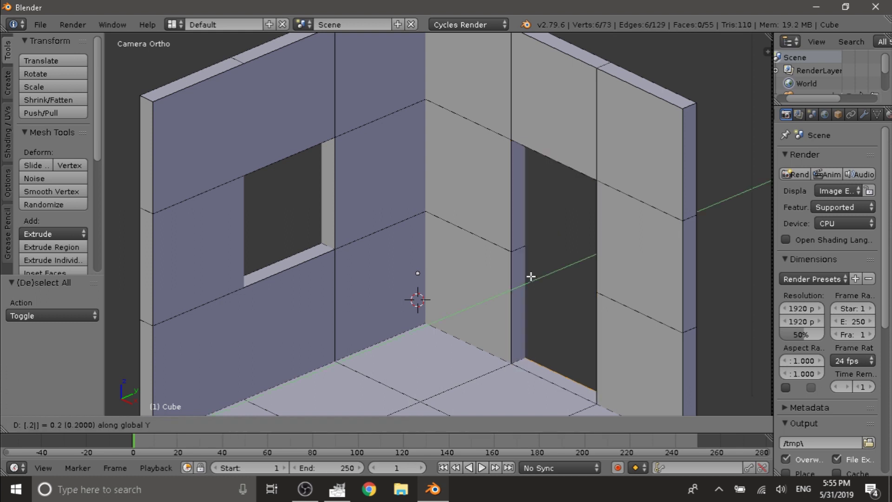
key("Return")
key("a")
scroll(511, 269, "down", 5)
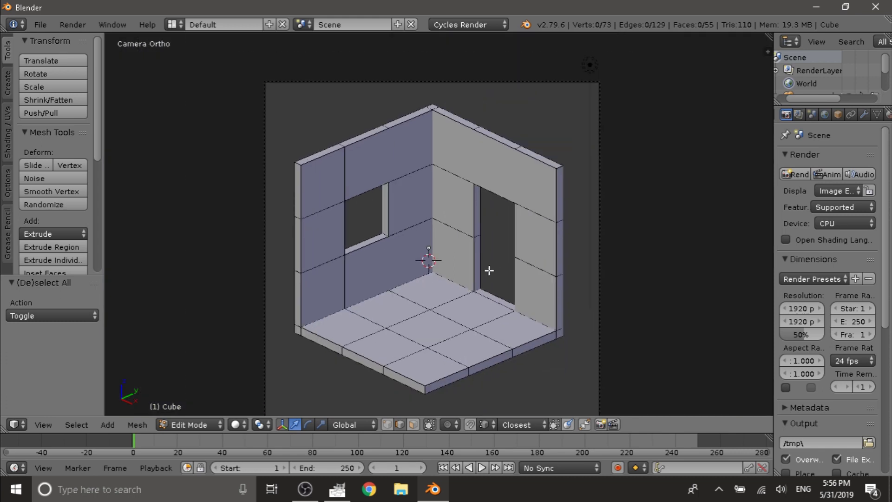
key("Tab")
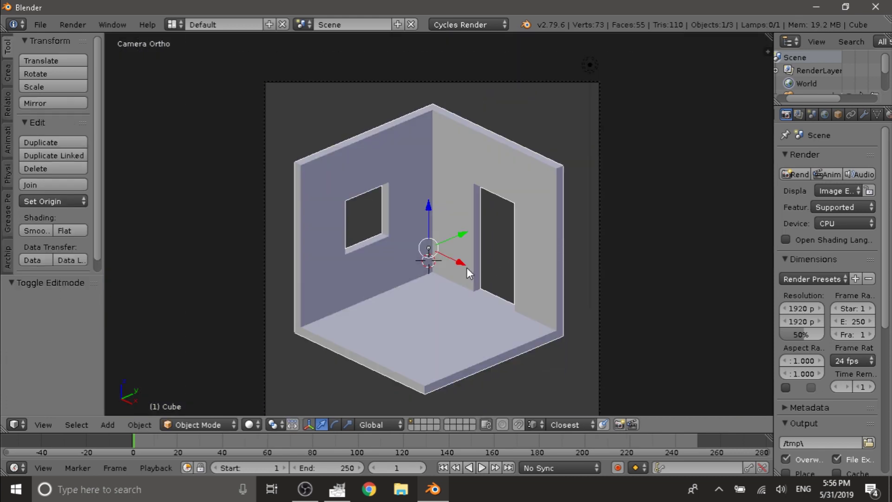
Delete the lamp above the room
middle_click_drag(377, 208, 689, 329)
middle_click_drag(465, 223, 460, 198)
right_click(519, 82)
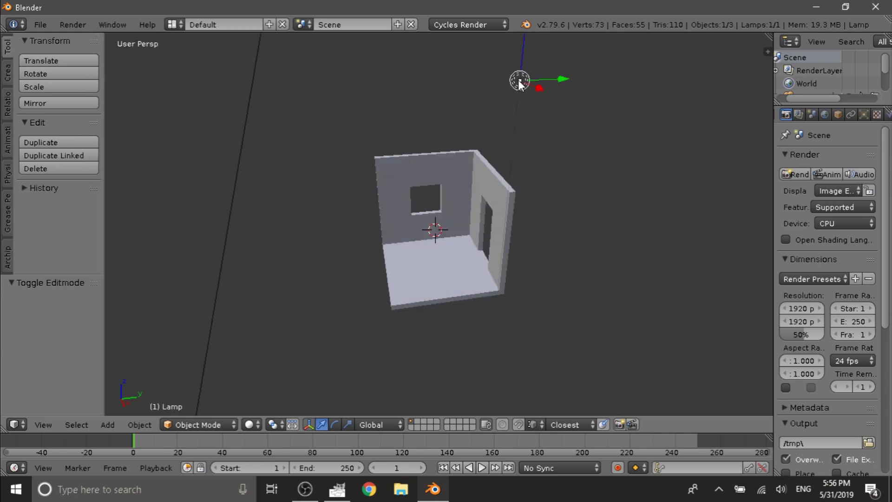
key("x")
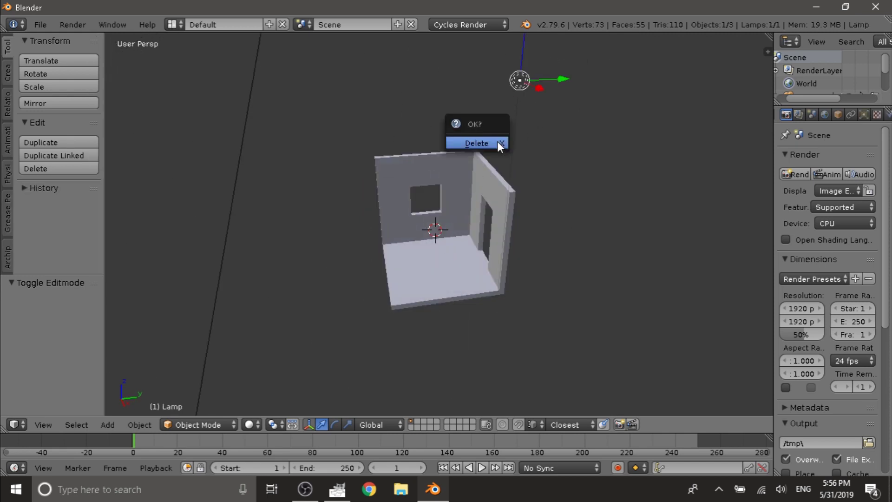
left_click(497, 141)
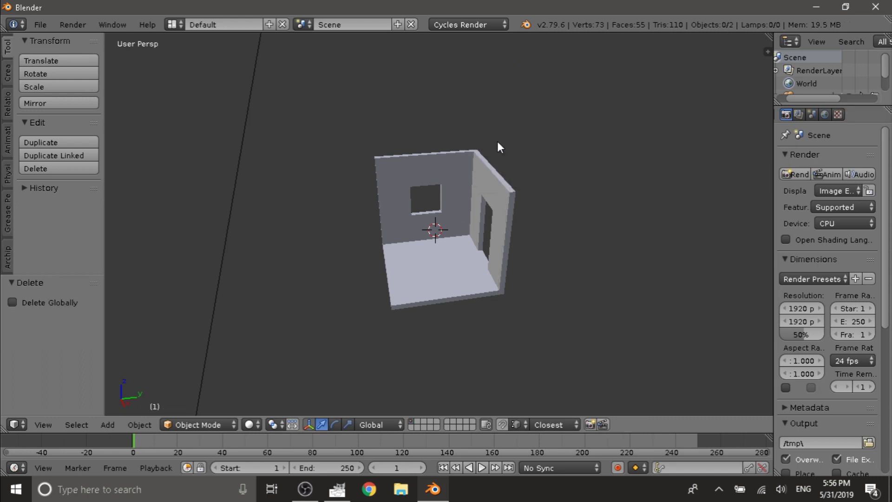
Preview the room with Rendered viewport shading through the camera, and switch back to Solid shading
middle_click_drag(456, 154, 420, 167)
key("KP_0")
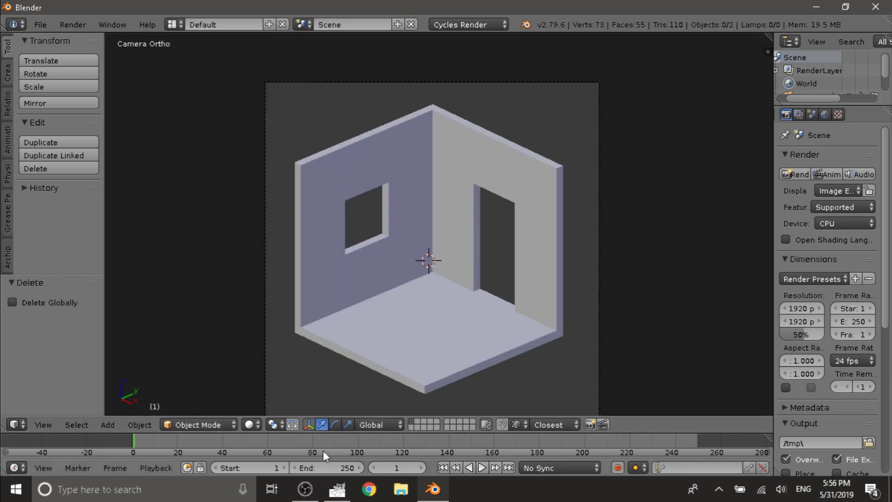
left_click(248, 423)
left_click(271, 338)
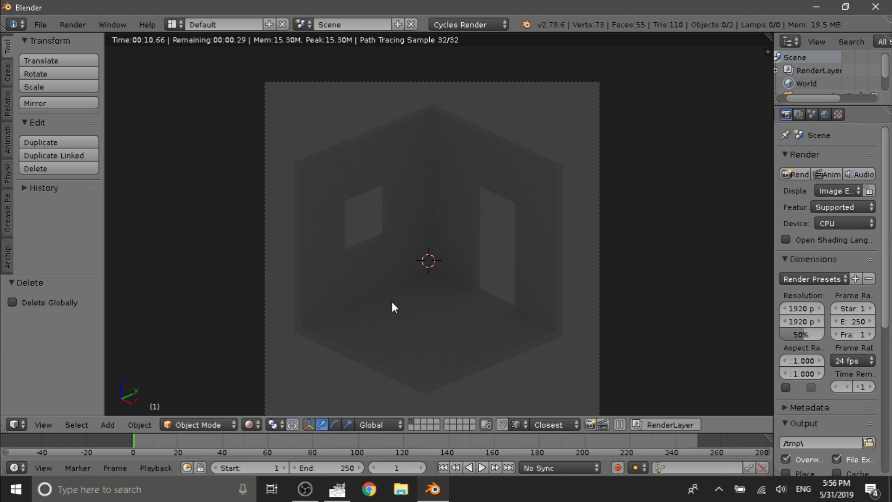
left_click(251, 424)
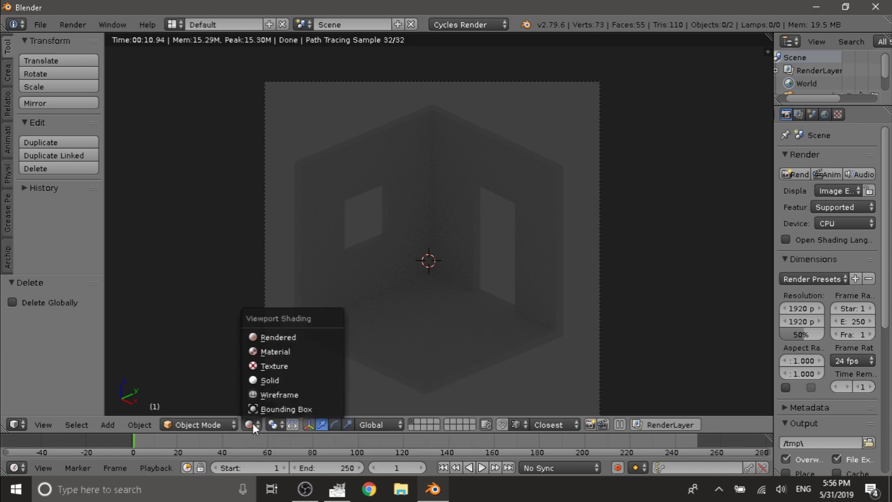
left_click(280, 376)
Select the room object and snap the 3D cursor to it
middle_click_drag(409, 307, 524, 270)
right_click(456, 291)
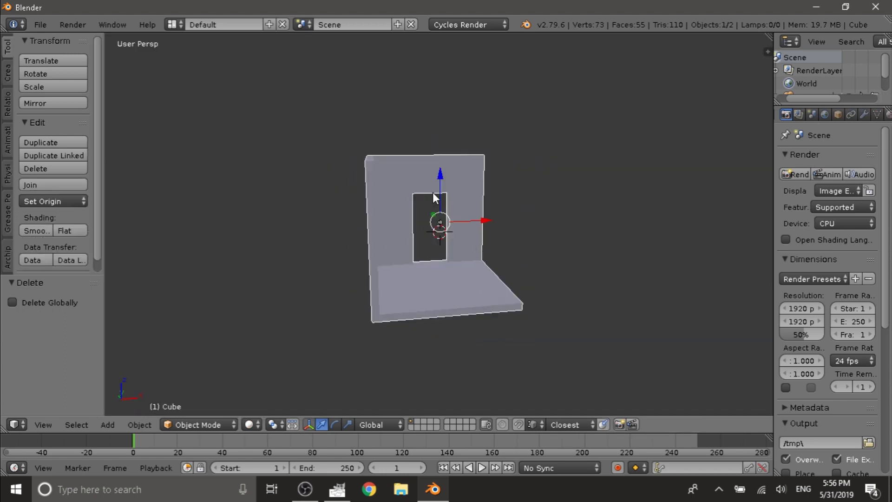
middle_click_drag(435, 198, 435, 292)
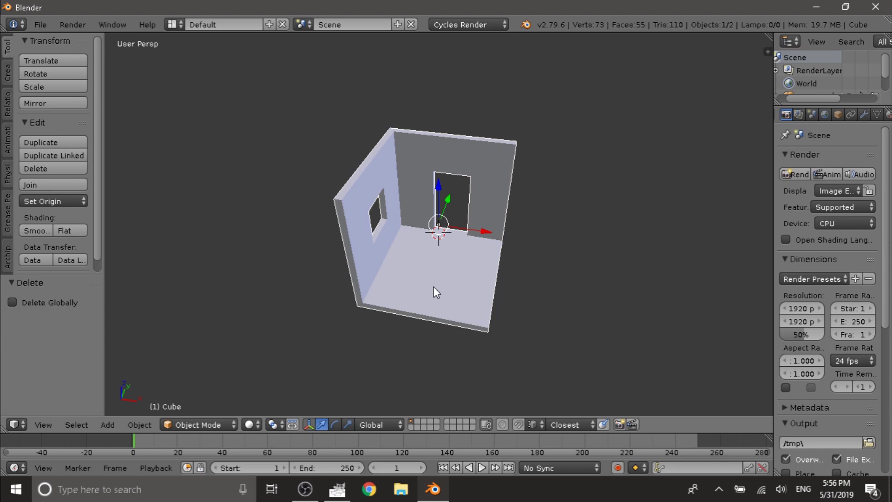
key("KP_0")
scroll(445, 276, "up", 2)
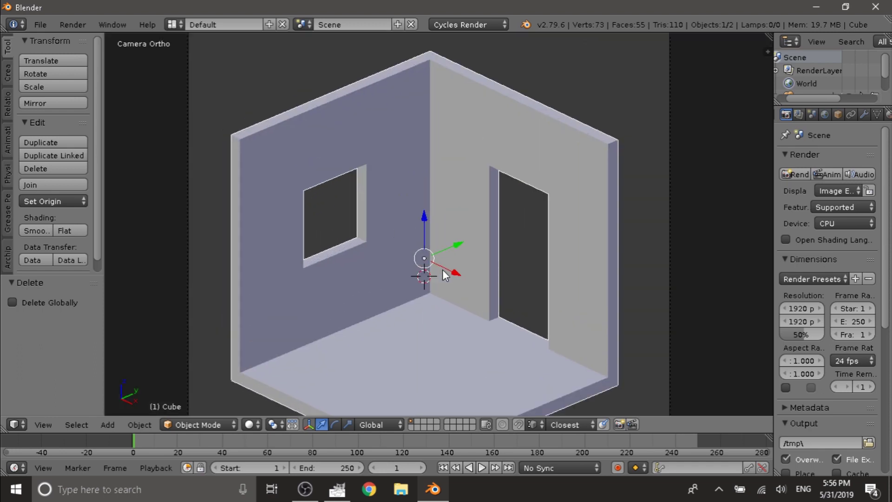
key("shift+s")
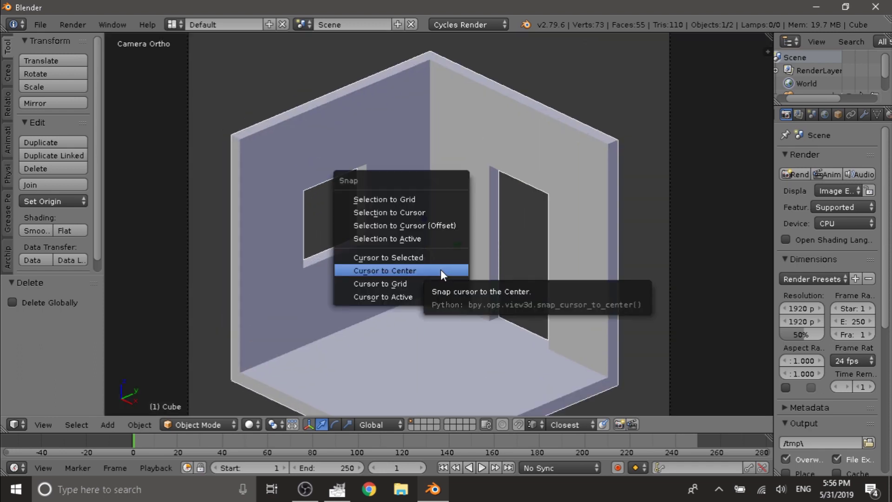
left_click(368, 258)
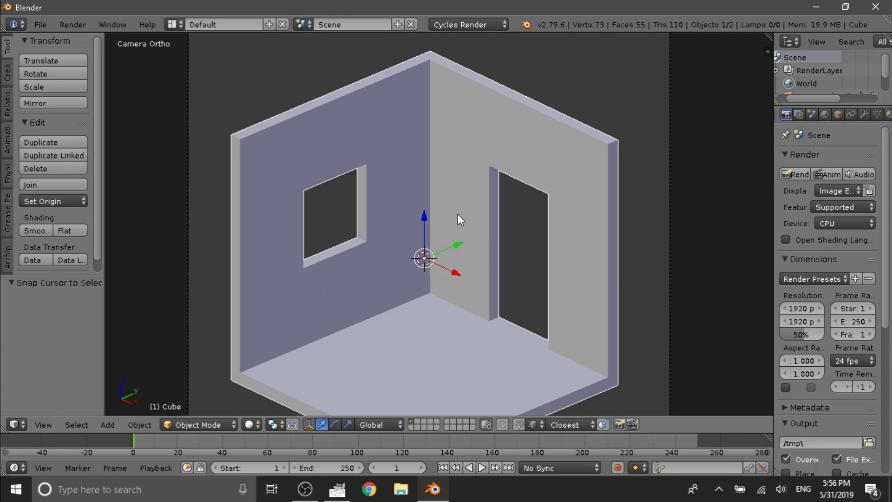
Add a cube at the 3D cursor and scale it uniformly to about 2.383 so it encloses the room
key("shift+a")
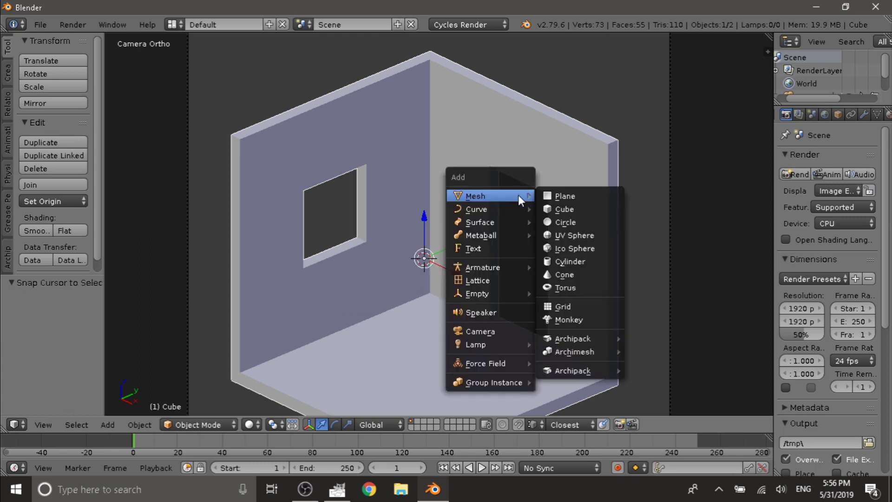
left_click(557, 209)
scroll(556, 210, "down", 3)
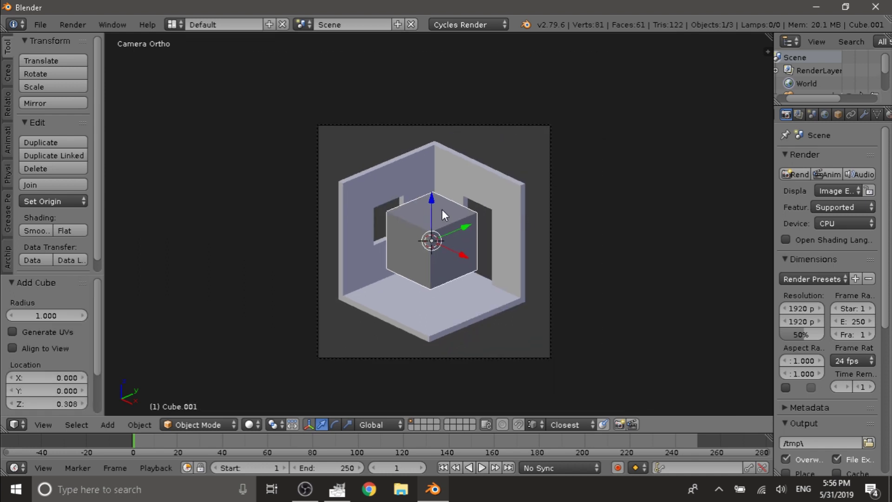
middle_click_drag(348, 164, 474, 174)
key("s")
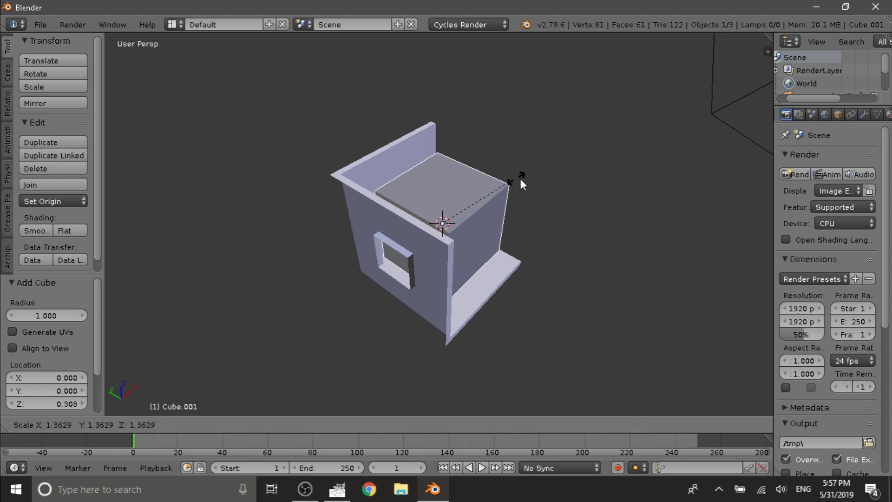
left_click(587, 186)
middle_click_drag(548, 190, 523, 207)
key("KP_0")
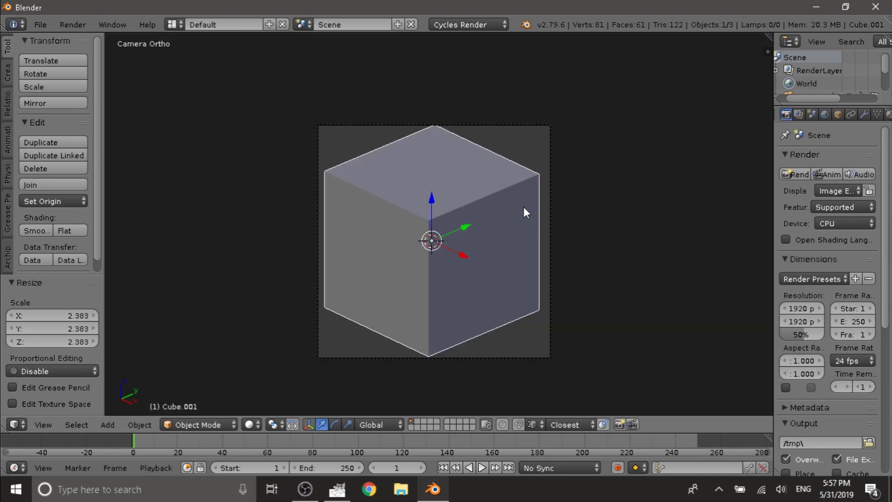
Delete the enclosing cube's top face and its two side faces facing the camera
scroll(511, 221, "up", 3)
key("Tab")
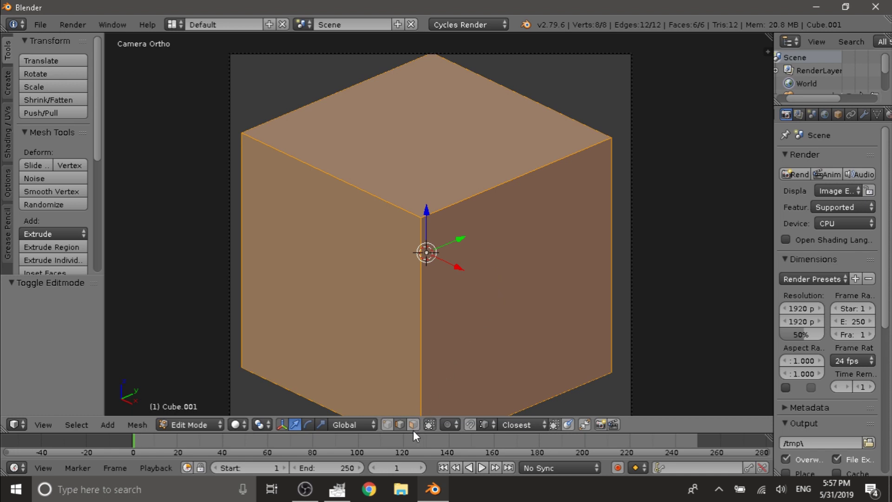
key("a")
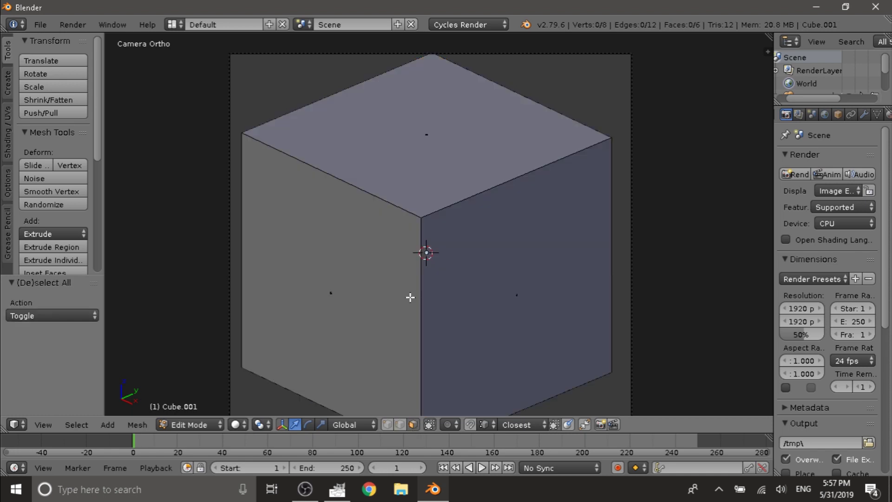
scroll(368, 290, "down", 1)
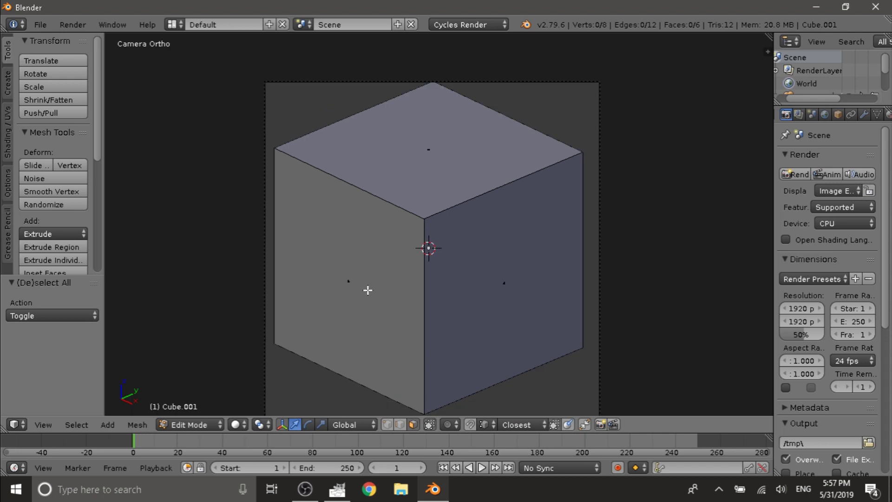
right_click(352, 286)
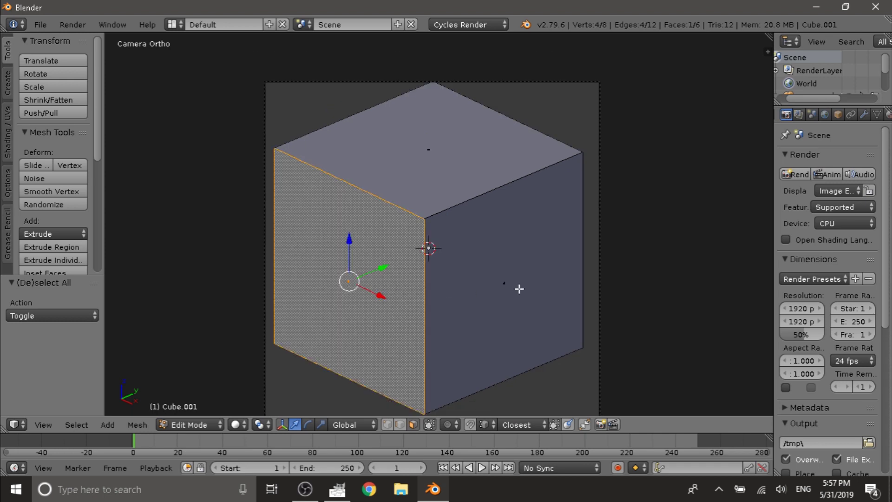
right_click(519, 289, "shift")
right_click(428, 147, "shift")
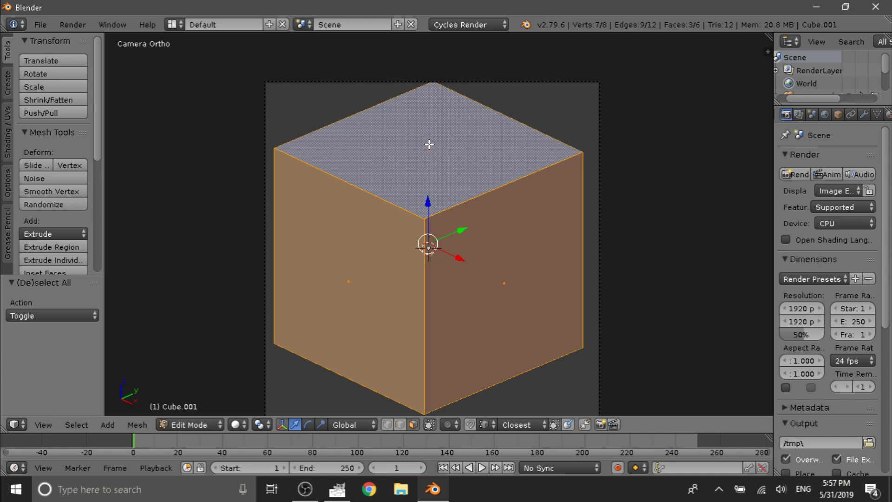
key("x")
left_click(456, 257)
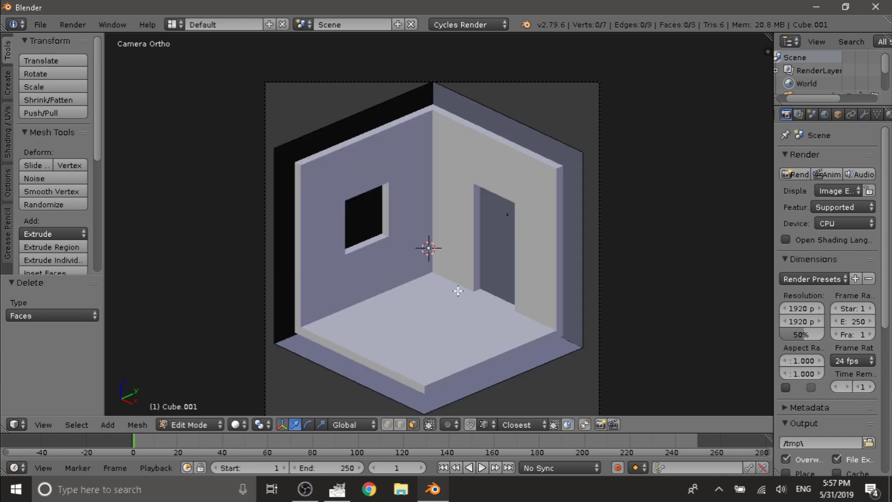
Delete the enclosing cube's bottom face and return to Object Mode
right_click(492, 369)
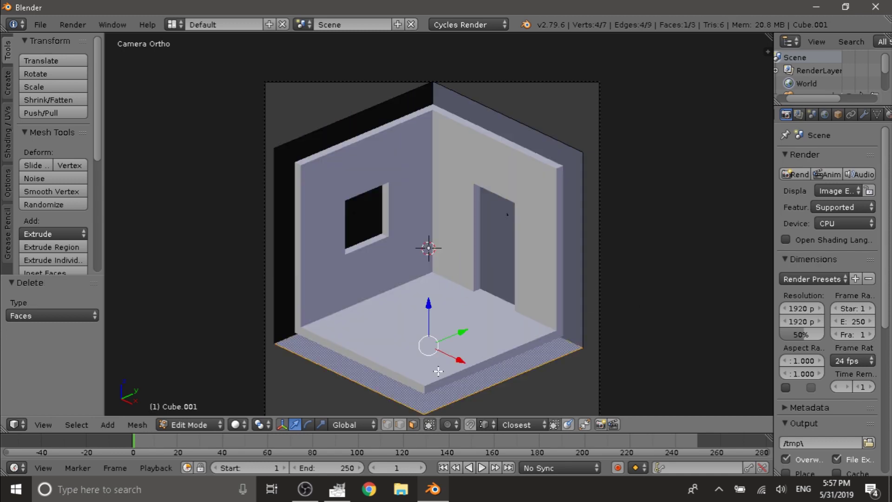
key("x")
left_click(432, 315)
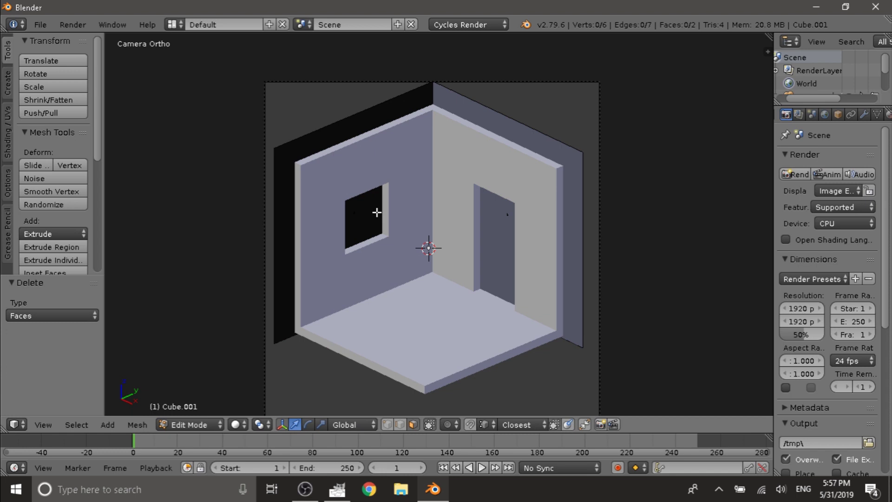
key("Tab")
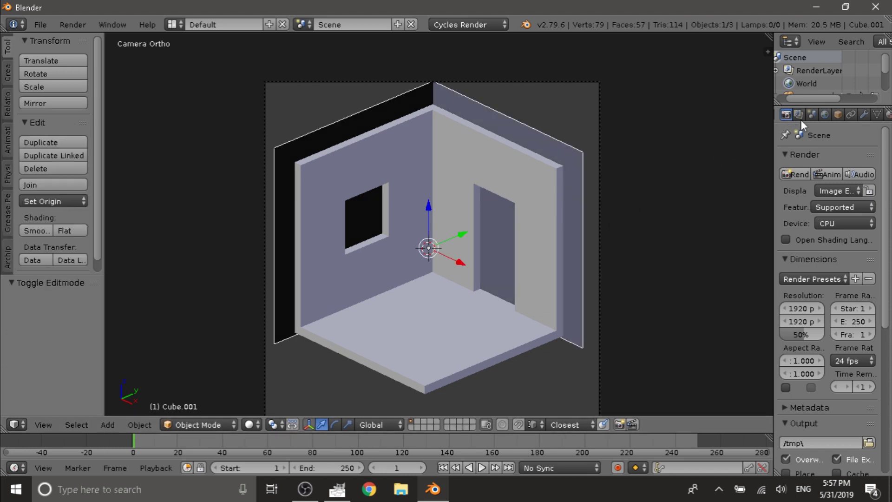
Give the planes around the room a new material with an Emission surface at strength 10
left_click(877, 115)
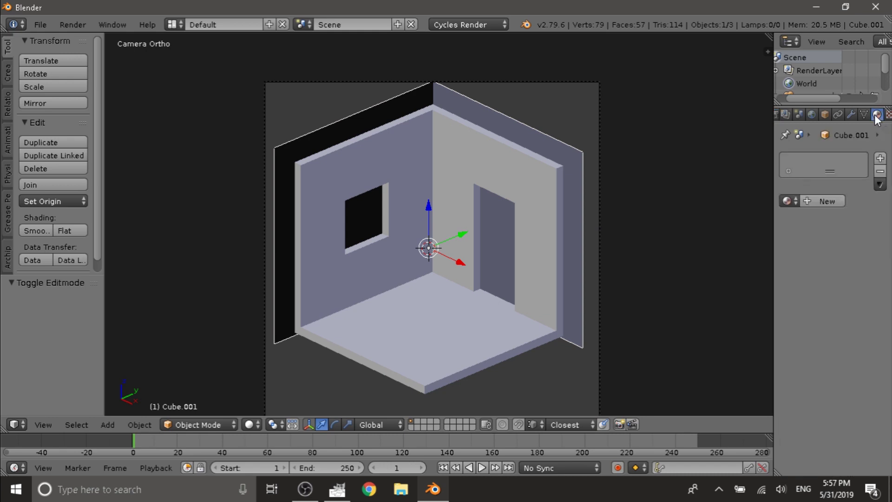
left_click(823, 202)
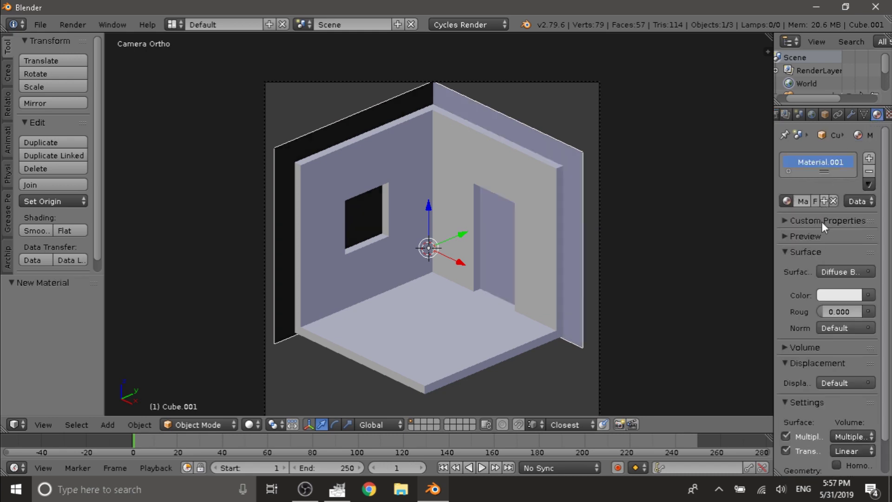
left_click(835, 271)
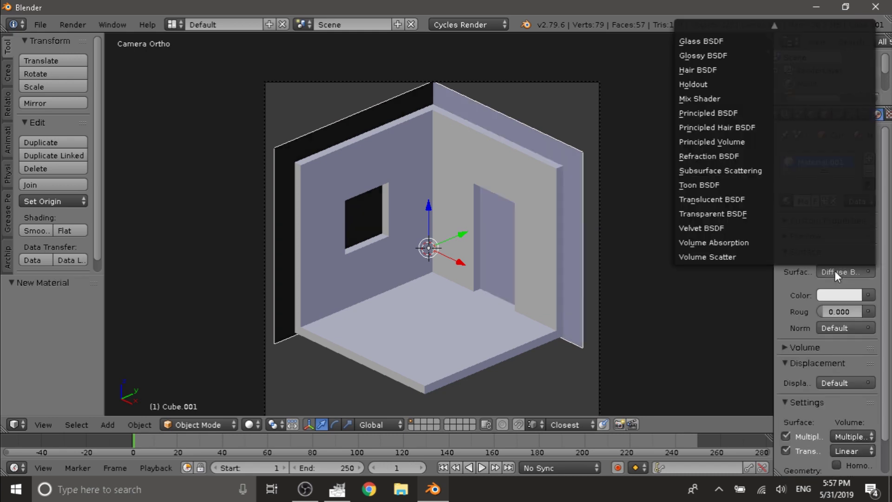
left_click(841, 271)
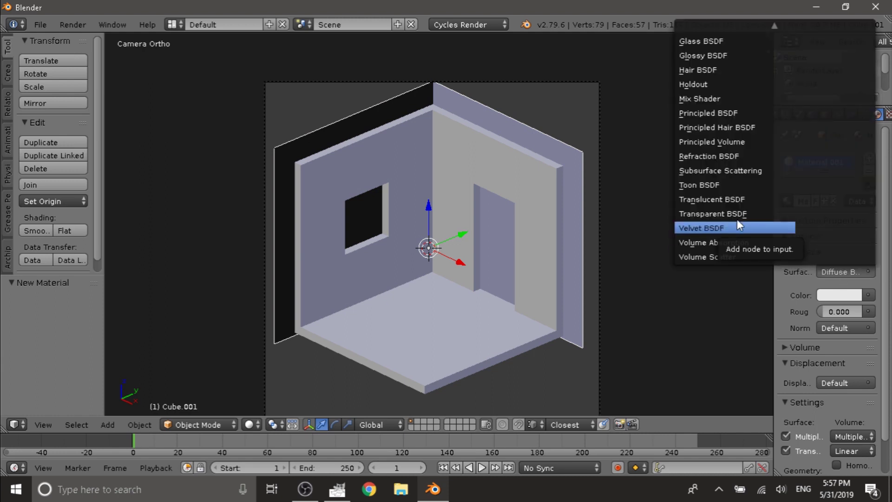
key("e")
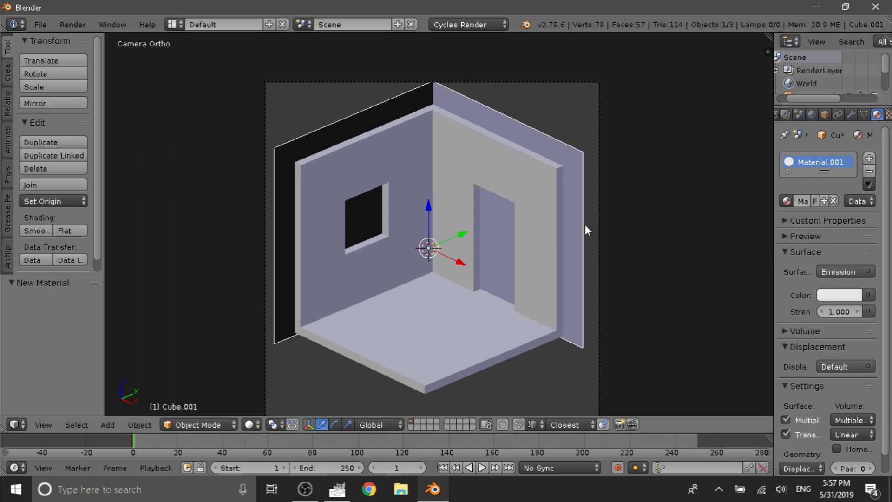
left_click(836, 311)
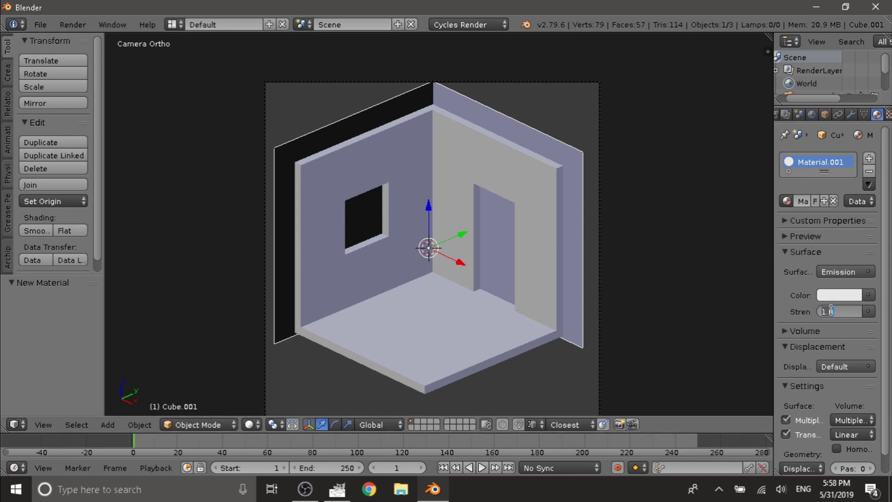
type("10")
key("Return")
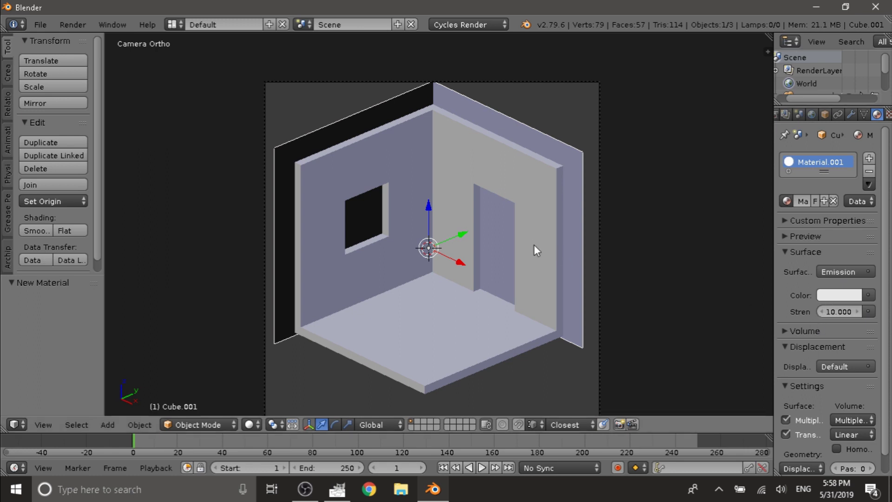
Preview the emission lighting through the camera in Rendered shading, then return to Solid shading
left_click(257, 423)
left_click(258, 336)
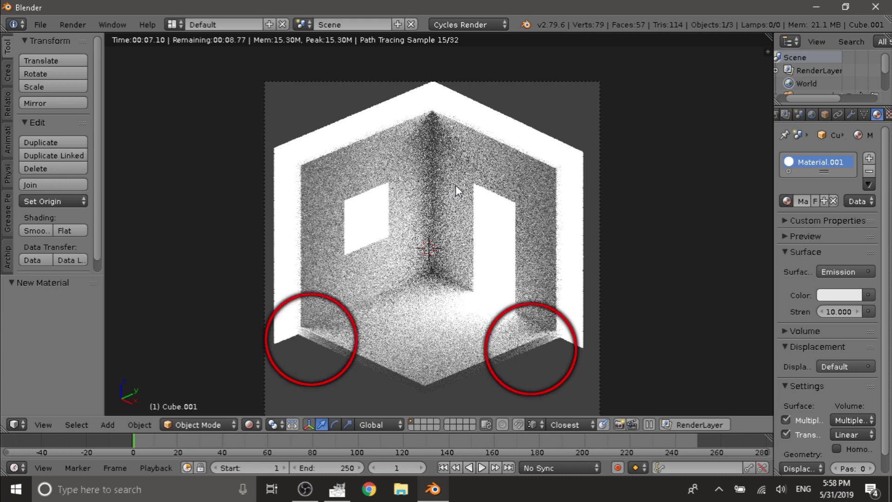
left_click(251, 425)
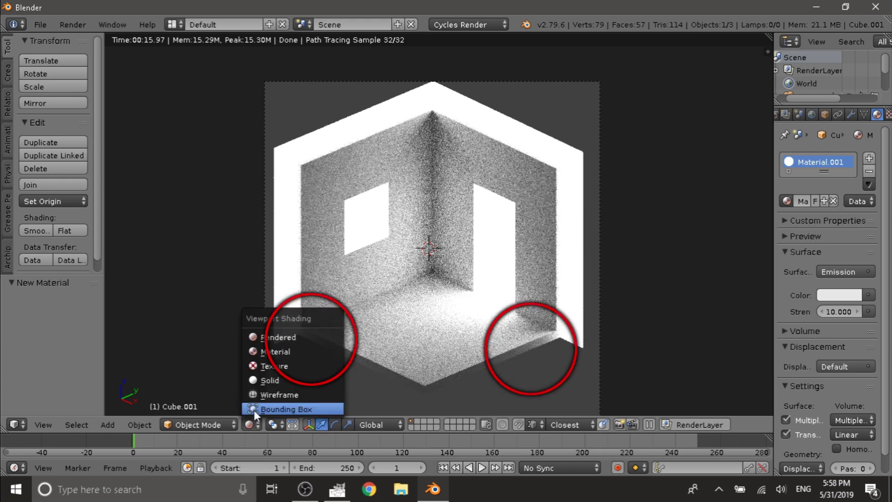
left_click(268, 380)
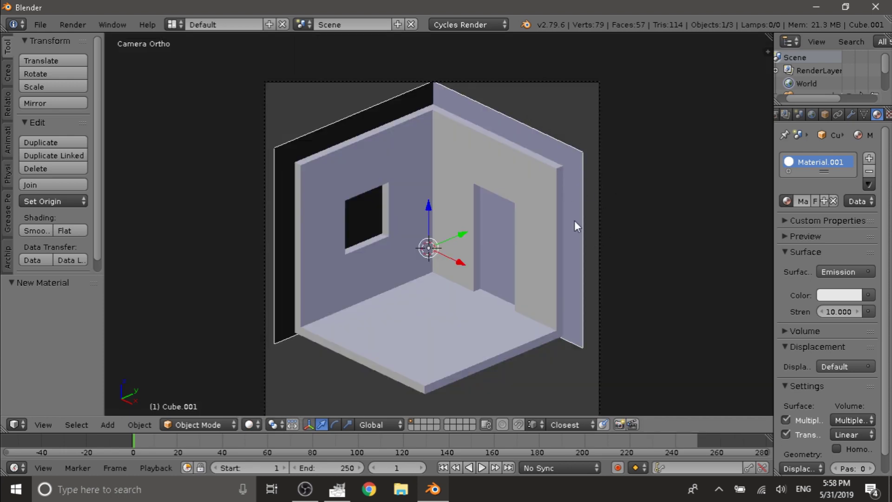
Move the free vertical edge of the plane behind the door wall inward along X by about 0.408, then another 0.391
key("Tab")
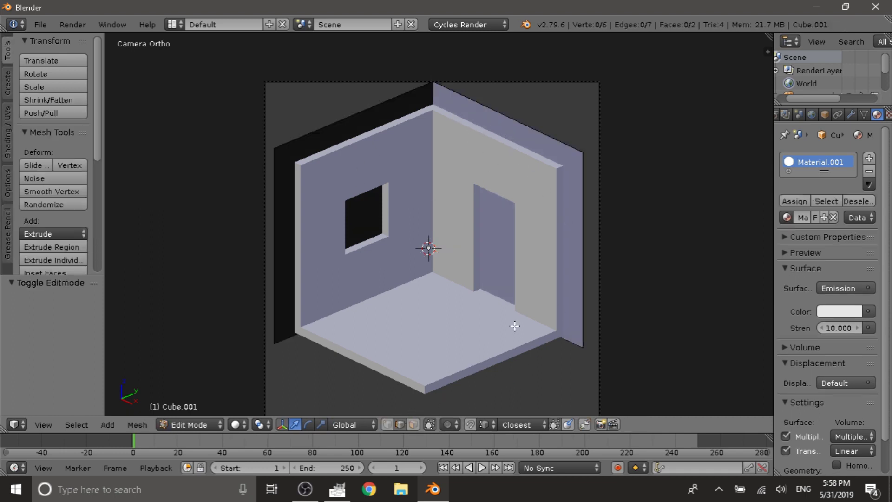
right_click(593, 209)
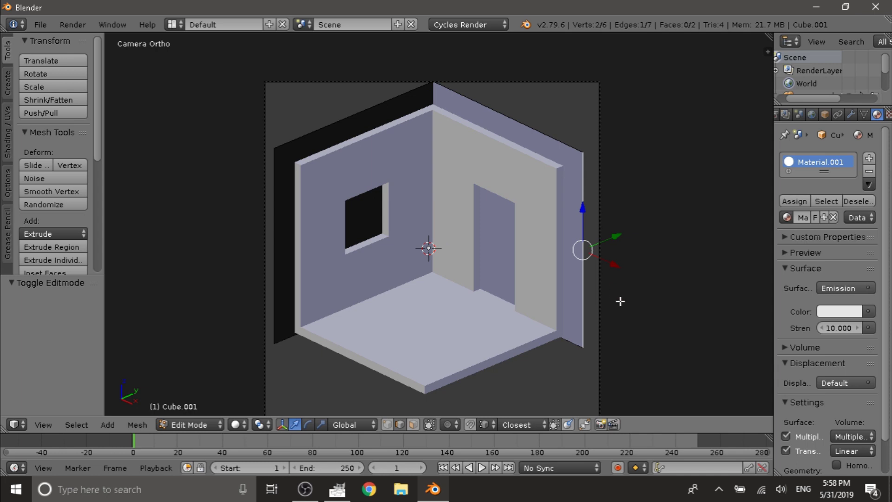
key("g")
key("x")
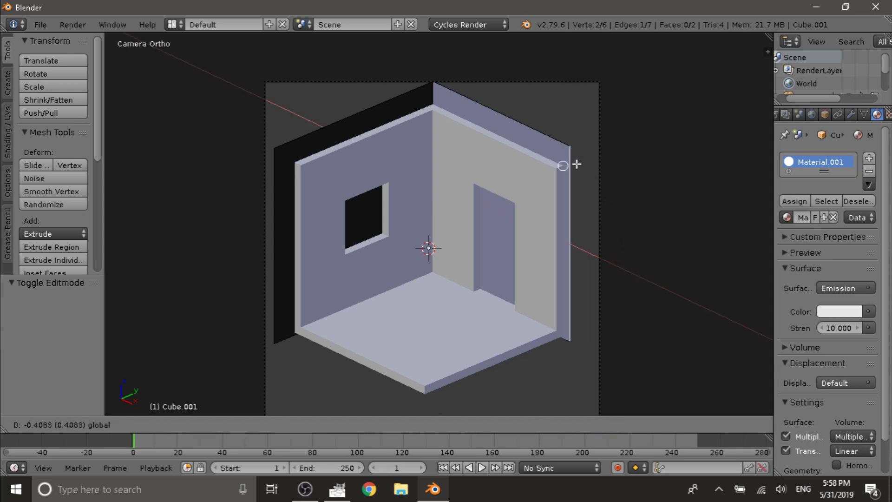
left_click(562, 165)
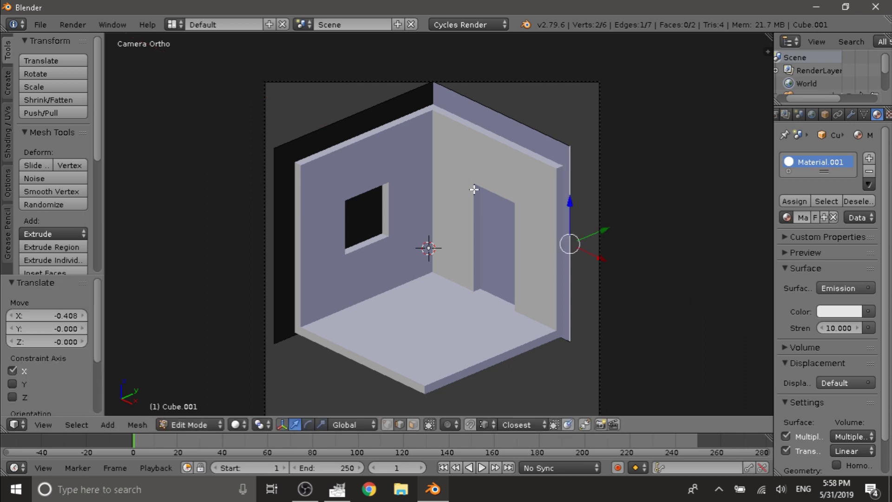
middle_click_drag(545, 165, 401, 311)
scroll(544, 321, "up", 3)
key("g")
key("x")
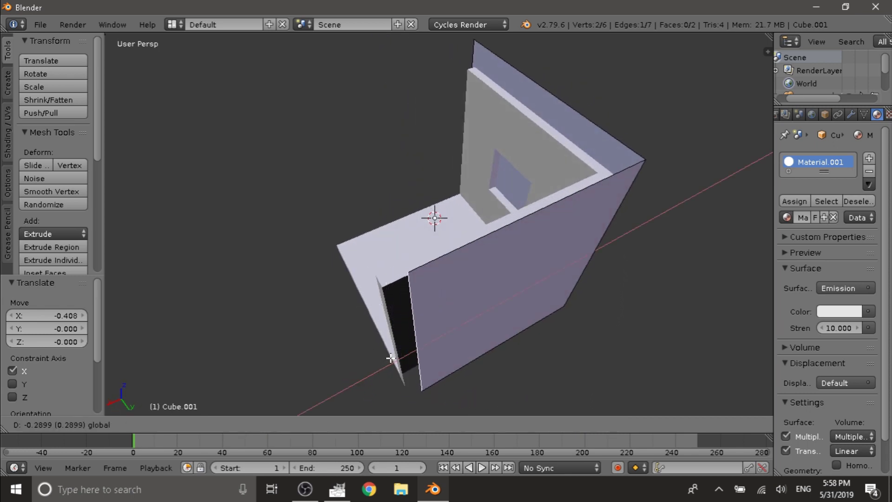
left_click(394, 350)
Move the free vertical edge of the plane behind the window wall inward along Y, behind the wall's end, and leave Edit Mode
middle_click_drag(394, 349, 264, 292)
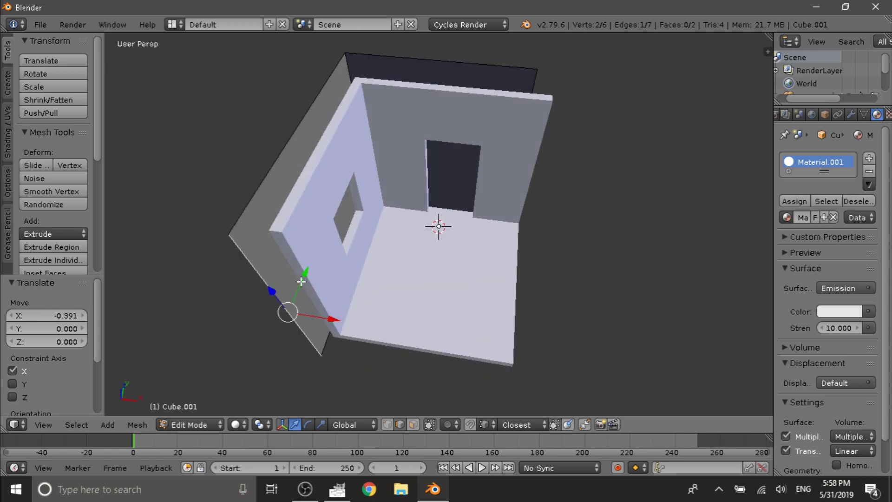
left_click_drag(300, 278, 314, 243)
key("Tab")
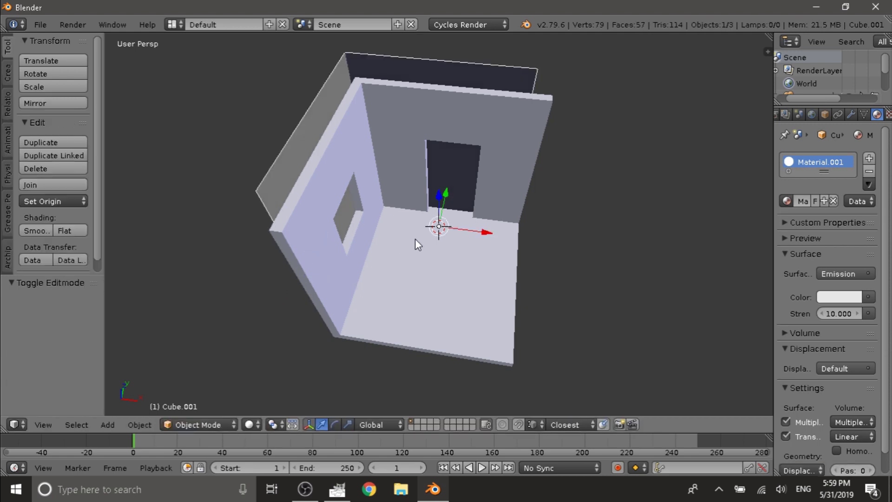
Lower the top edges of both emission planes along Z below the tops of the room walls and return to Object Mode
middle_click_drag(414, 238, 372, 185)
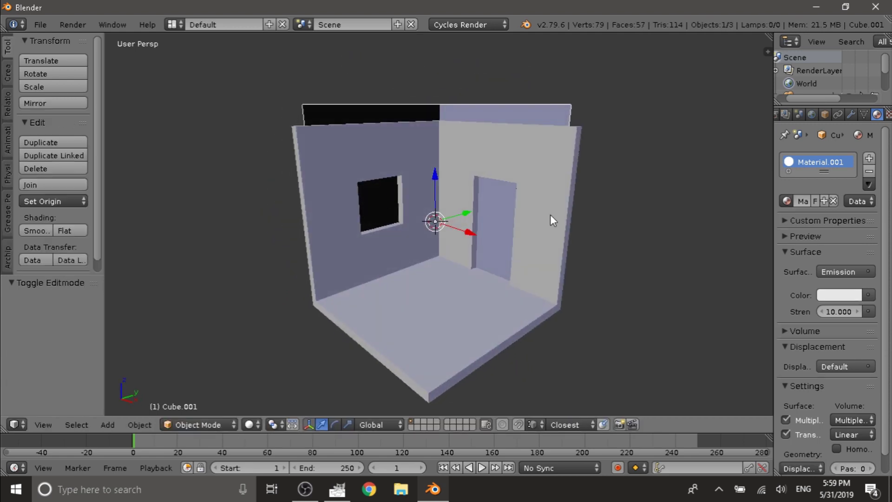
key("Tab")
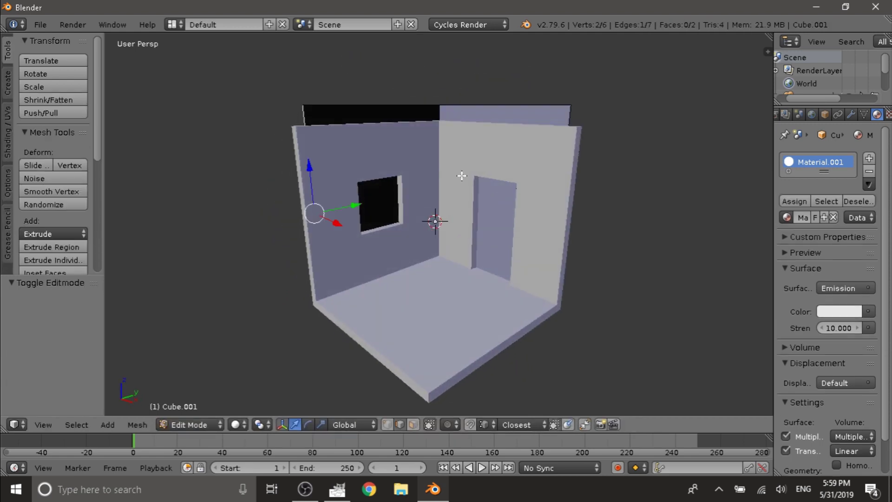
right_click(387, 106)
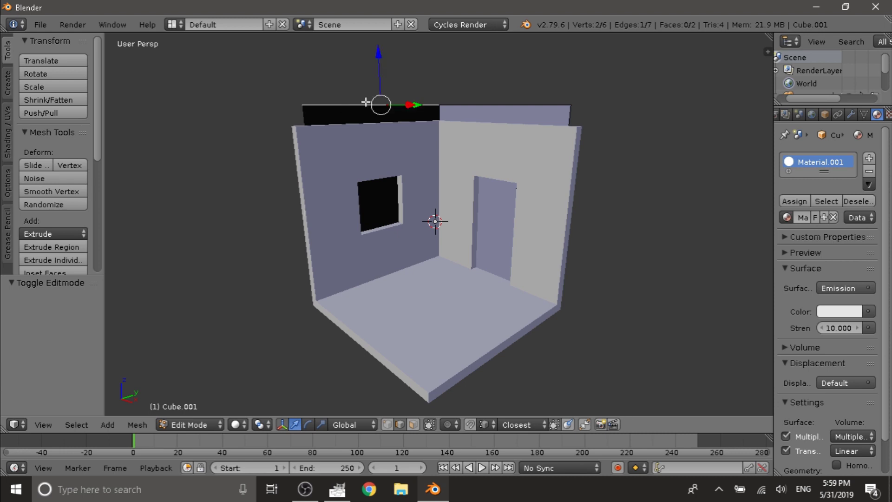
middle_click_drag(365, 102, 387, 89)
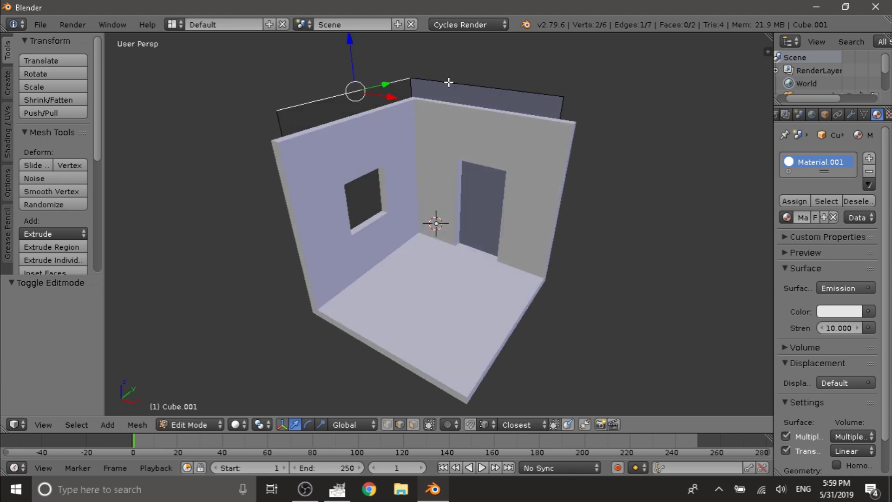
right_click(470, 83, "shift")
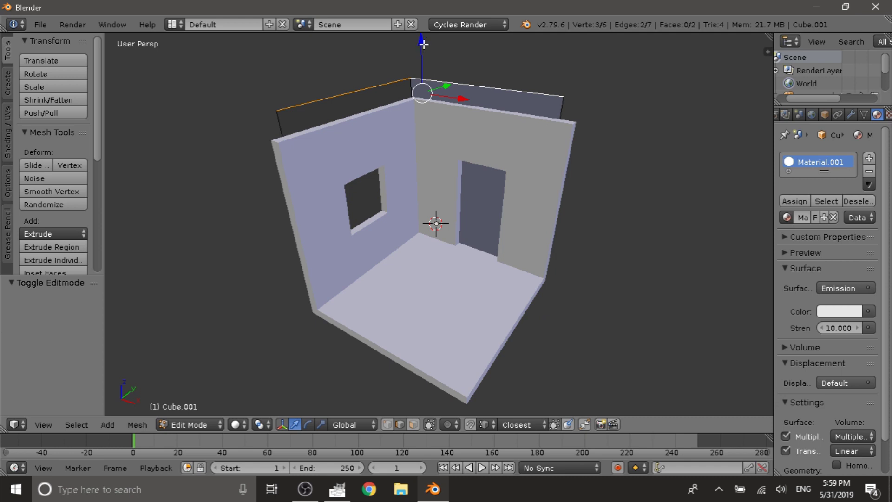
left_click_drag(422, 40, 430, 77)
key("Tab")
middle_click_drag(398, 93, 328, 143)
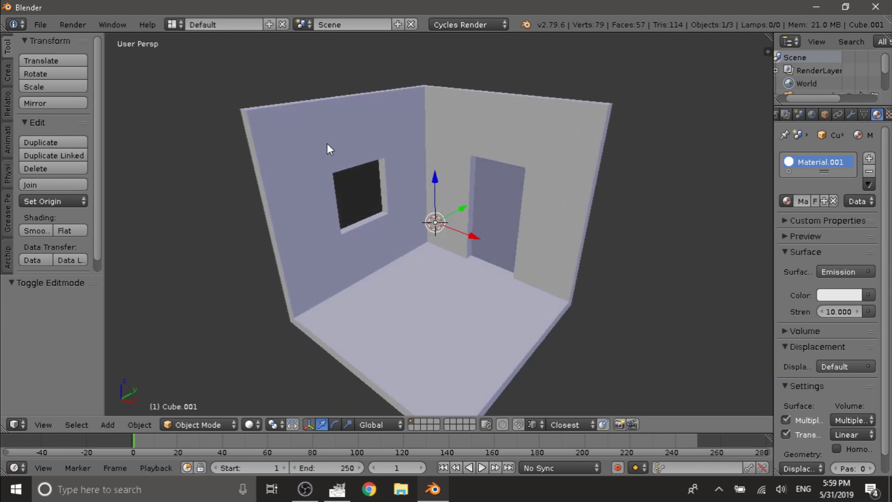
Preview the adjusted emission planes through the camera in Rendered shading
key("KP_0")
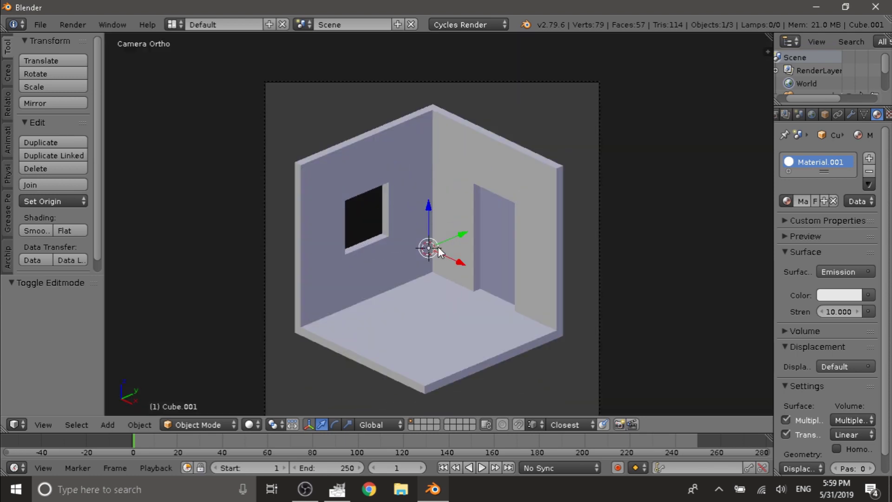
left_click(245, 422)
left_click(275, 338)
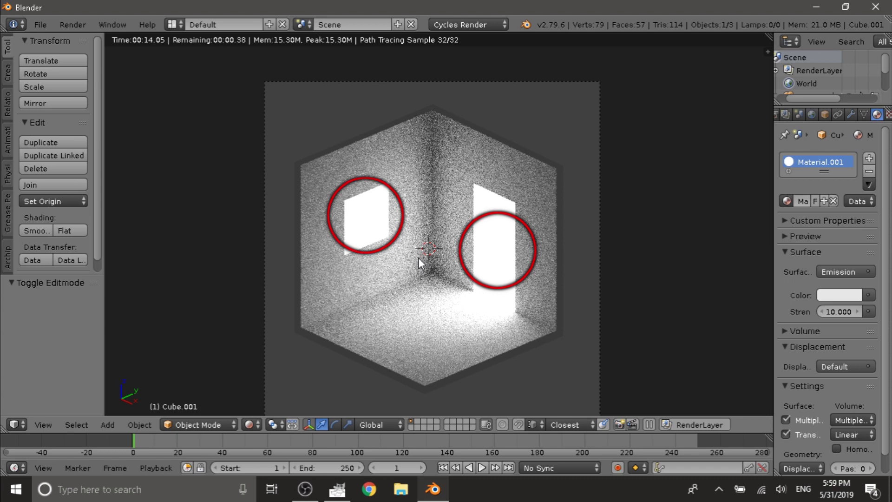
Rename the emission planes object to EMISSION
left_click(824, 114)
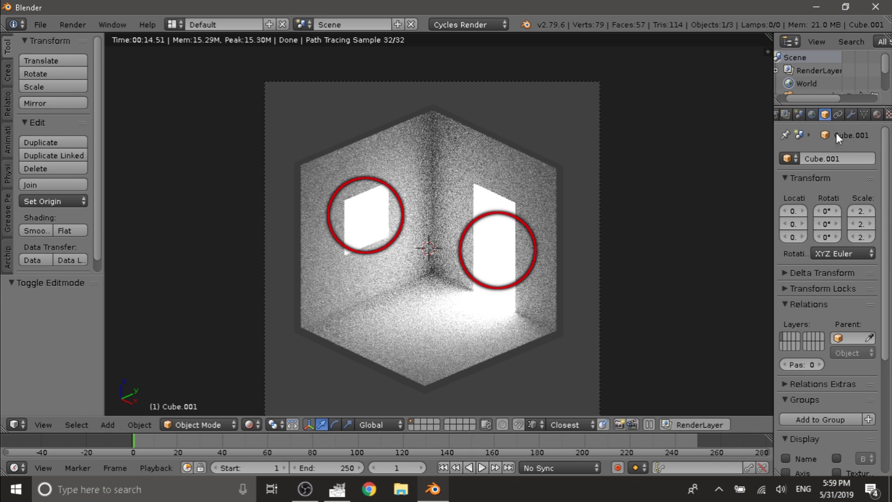
left_click(838, 159)
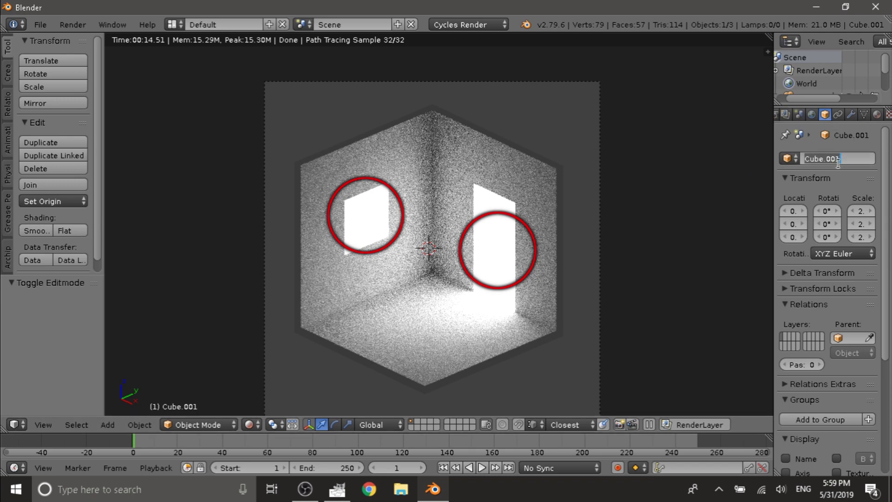
type("EMISSION")
key("Return")
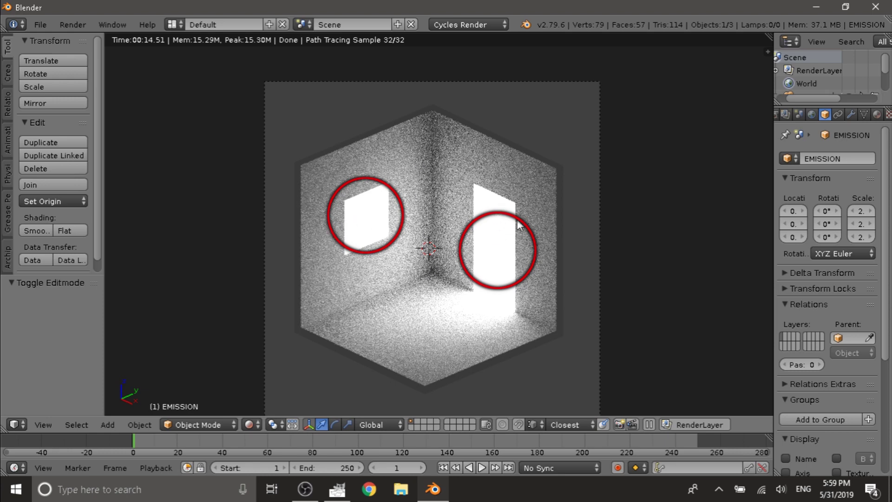
Turn off Camera ray visibility for the EMISSION object in its Cycles settings
scroll(842, 247, "down", 8)
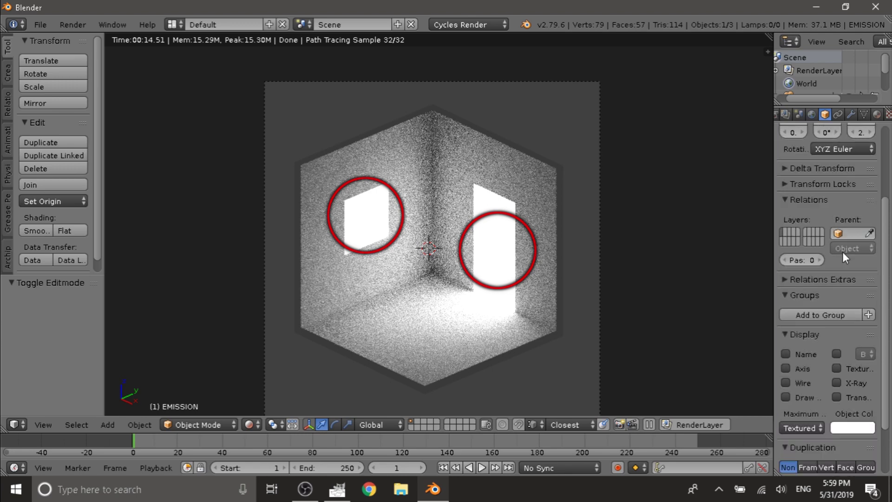
left_click(813, 468)
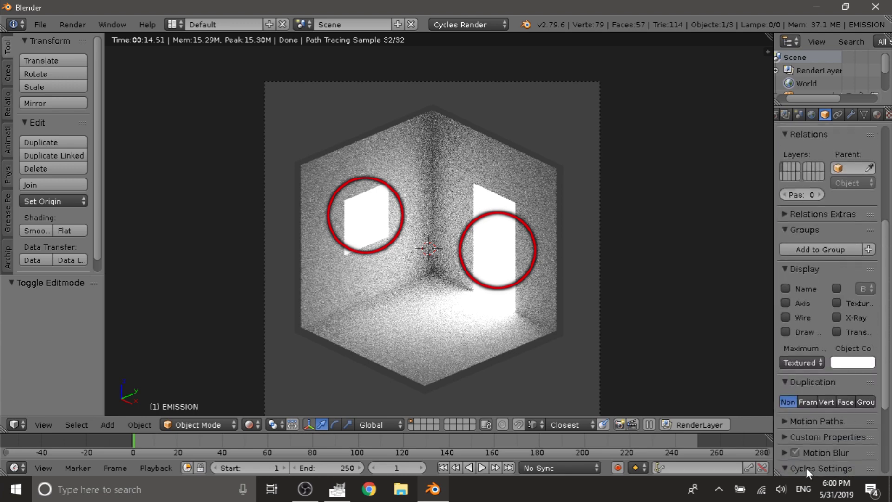
scroll(807, 467, "down", 6)
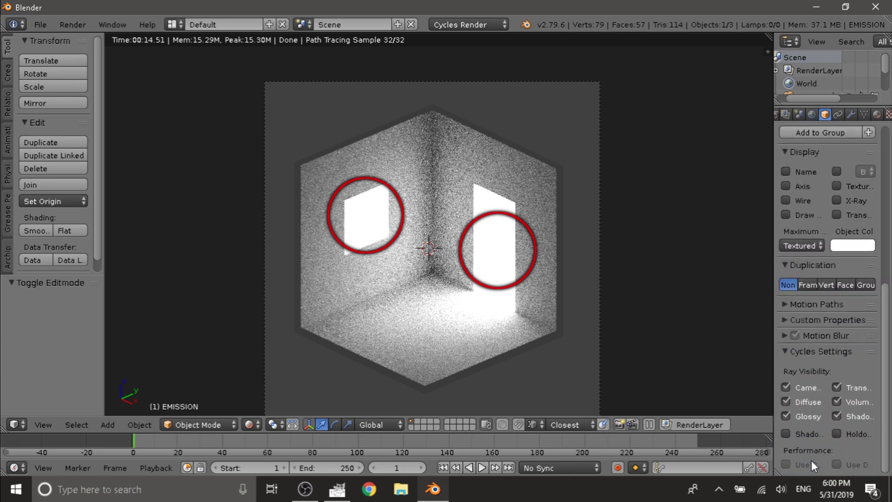
left_click(785, 387)
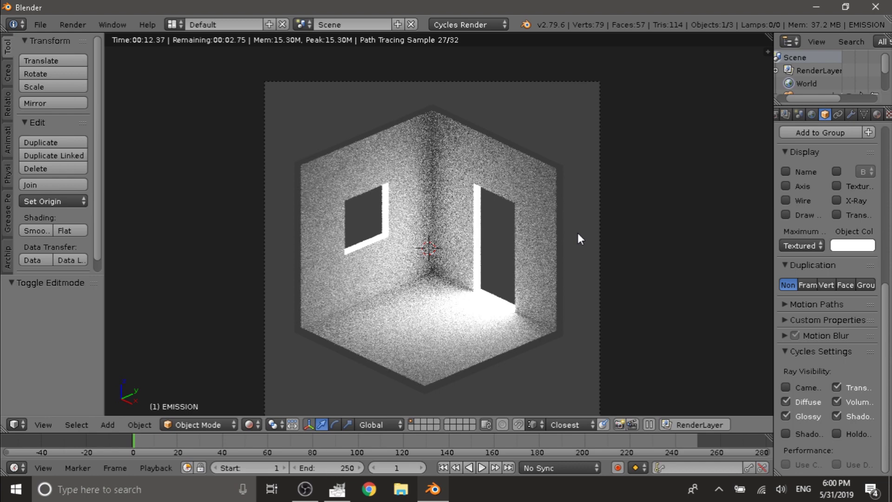
Return to Solid shading and open the room mesh in Edit Mode with face selection
key("shift+z")
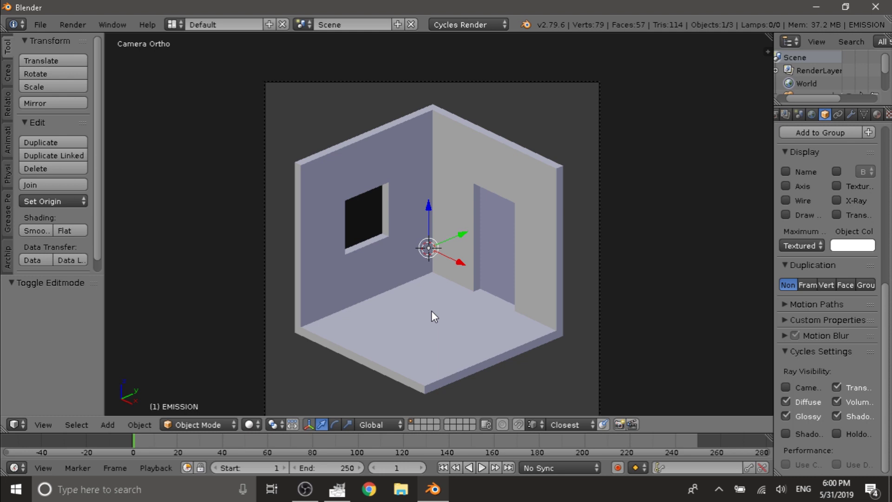
right_click(403, 328)
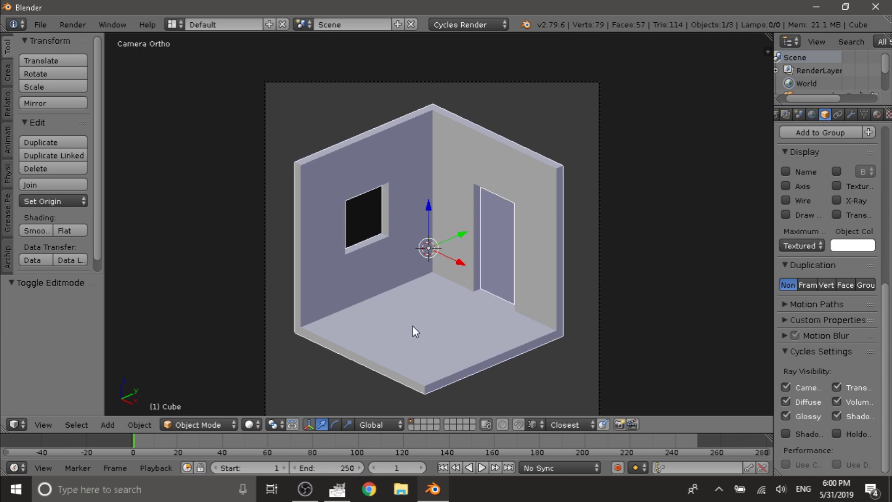
key("Tab")
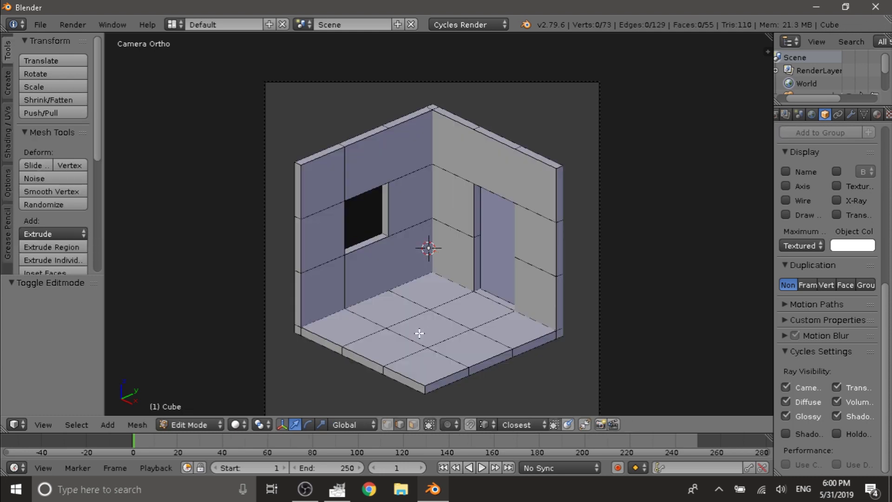
left_click(413, 424)
scroll(467, 358, "up", 2)
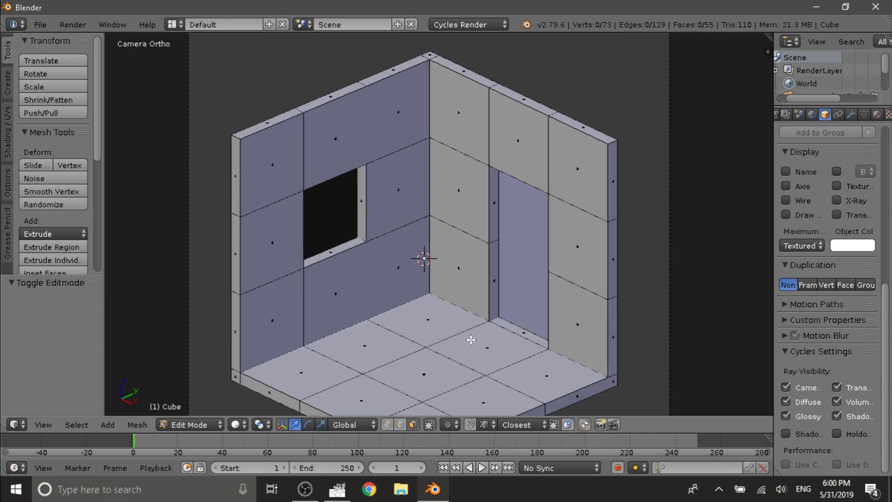
scroll(470, 340, "down", 3, "shift")
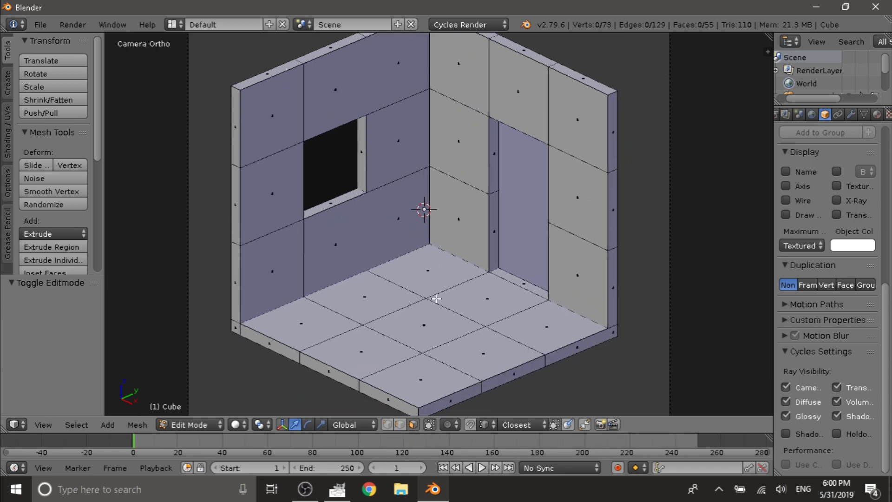
Duplicate the nine floor faces in place, separate them into their own object and return to Object Mode
right_click(423, 275)
right_click(365, 306, "shift")
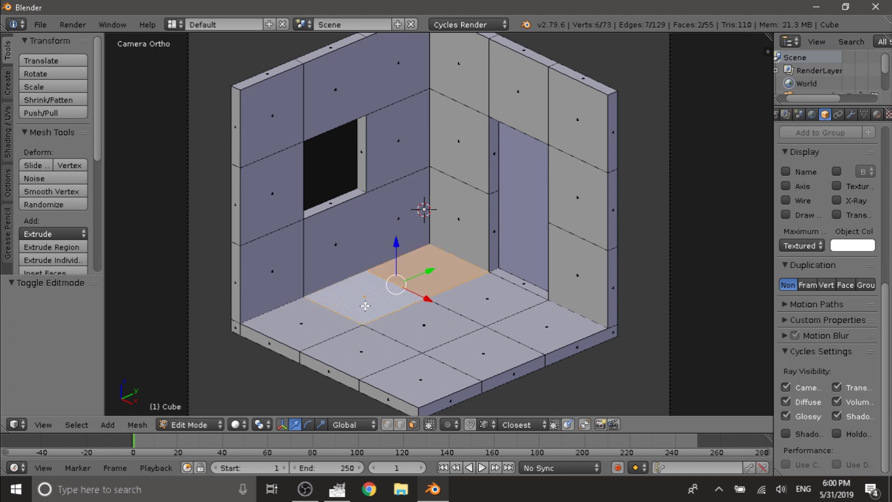
right_click(315, 324, "shift")
right_click(387, 362, "shift")
right_click(439, 326, "shift")
right_click(482, 294, "shift")
right_click(546, 327, "shift")
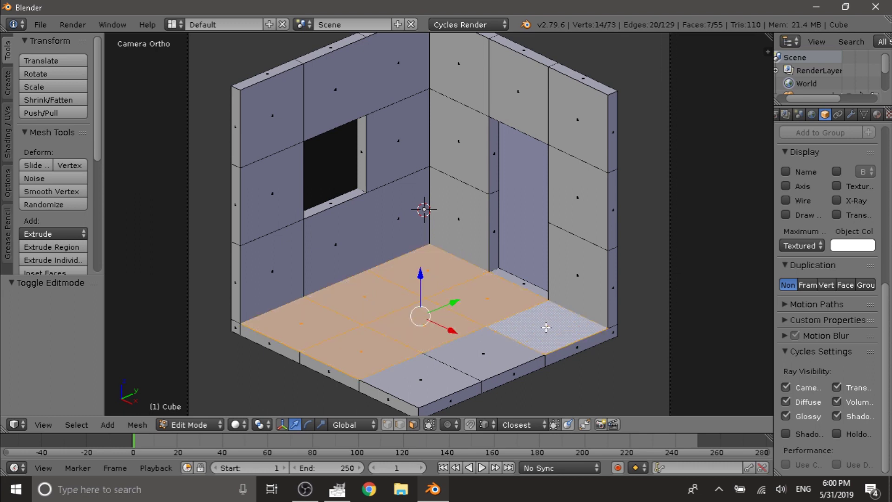
right_click(484, 355, "shift")
right_click(421, 376, "shift")
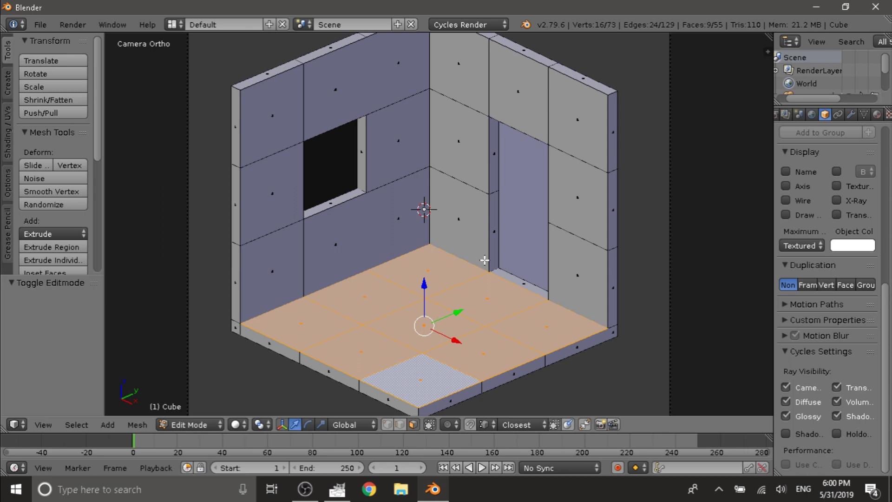
key("shift+d")
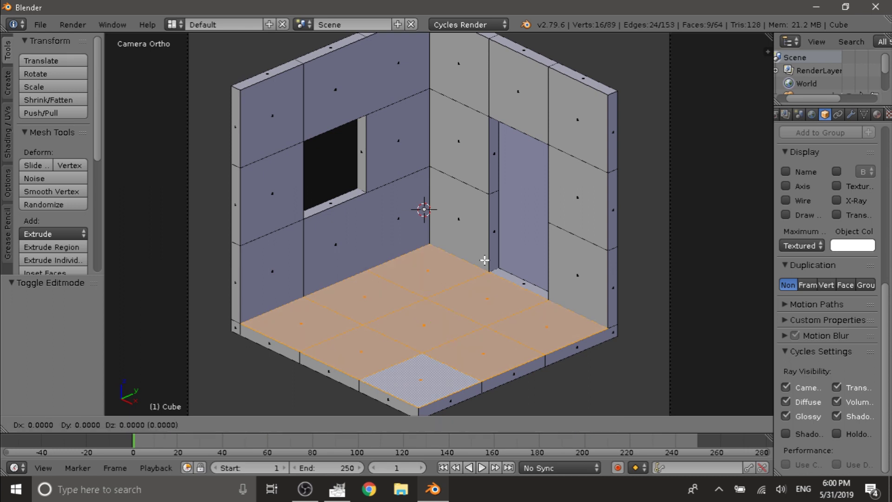
right_click(485, 260)
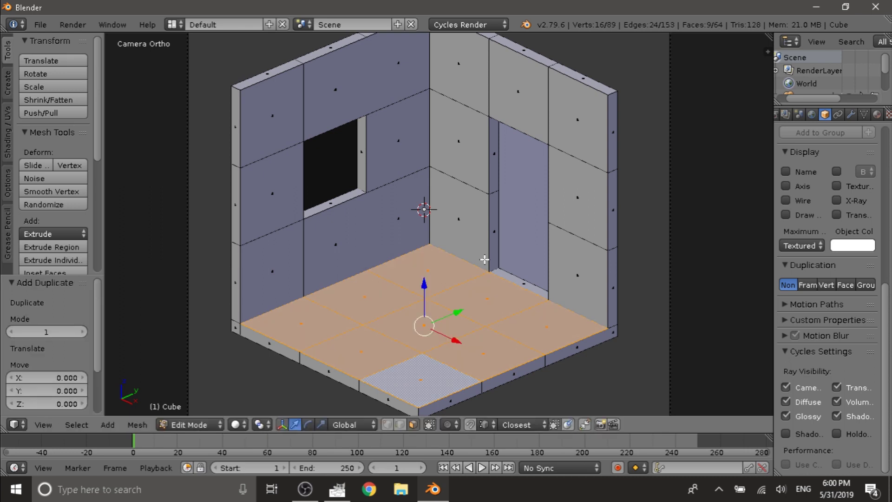
key("p")
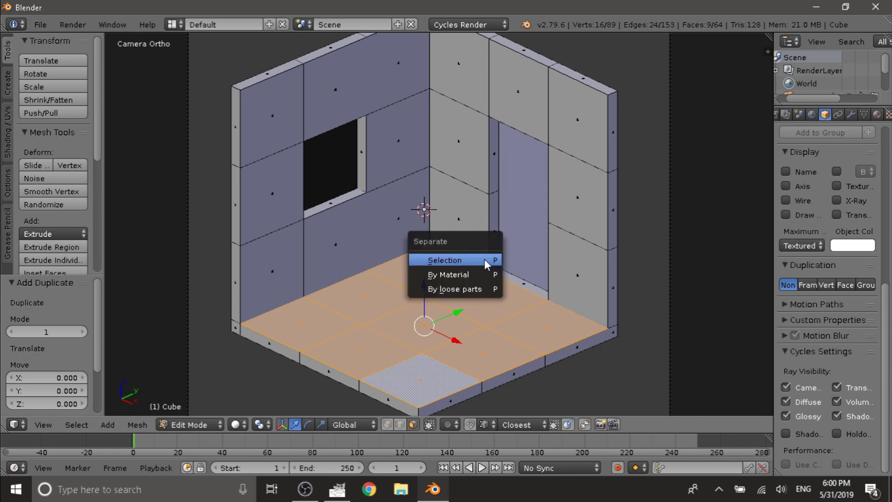
left_click(456, 259)
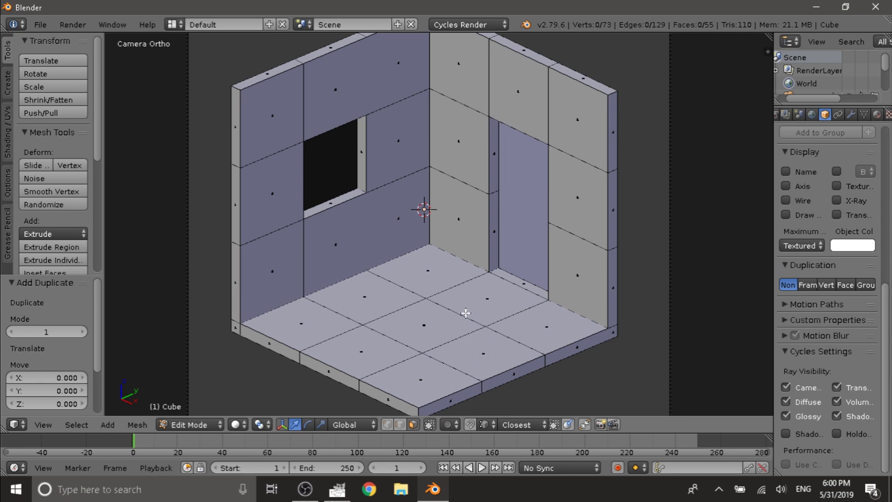
key("Tab")
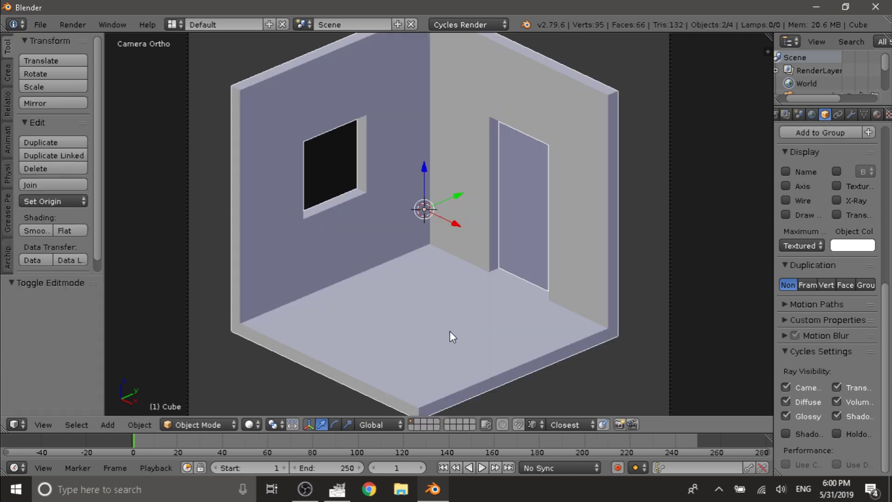
Raise the separated floor copy about 3.95 units along Z to cover the top of the room
right_click(449, 331)
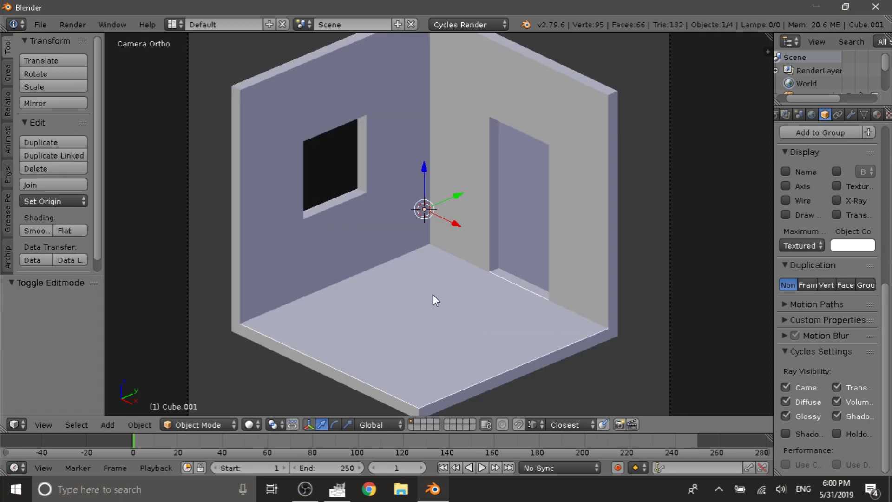
key("g")
key("z")
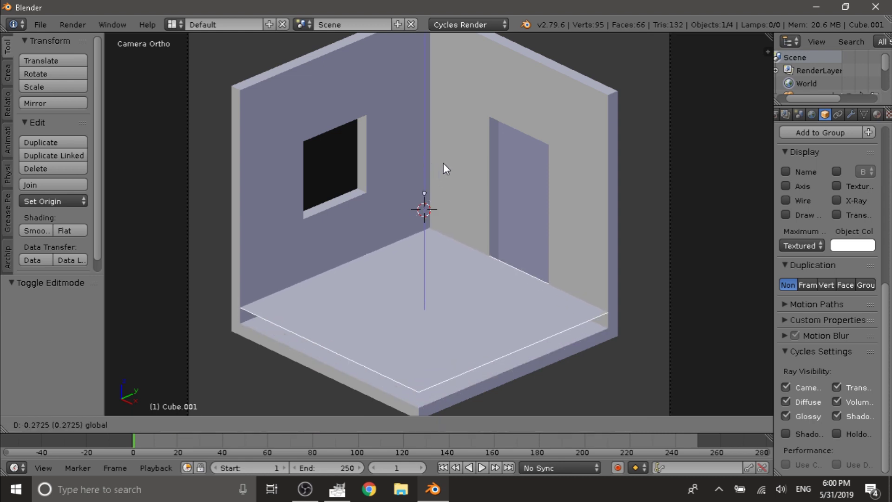
right_click(463, 174)
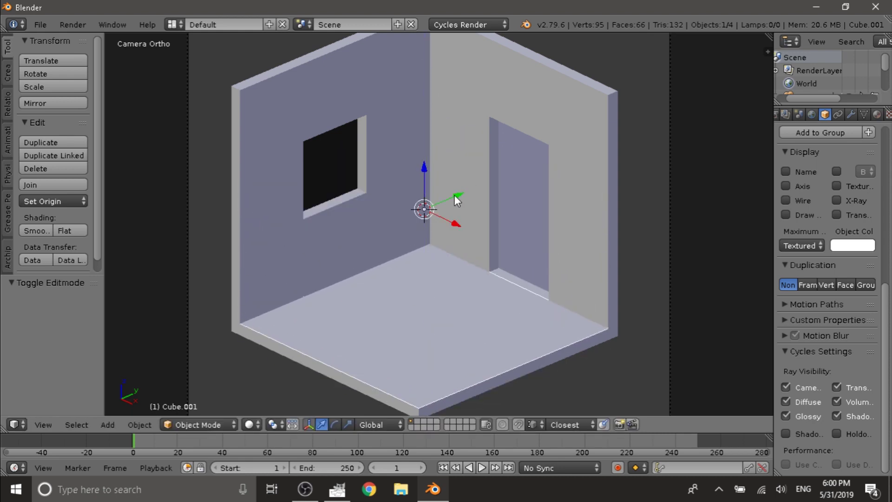
left_click_drag(425, 175, 443, 279)
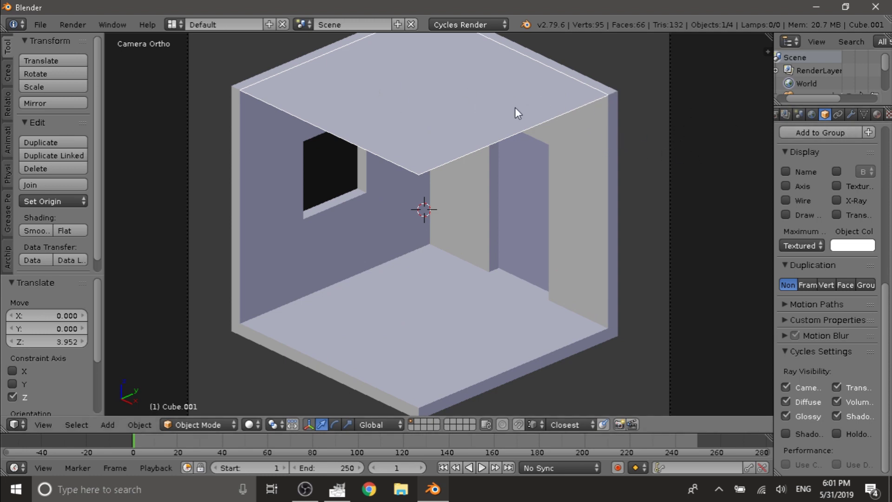
Enable nodes on the ceiling plane's material and change its surface shader to Emission
left_click(876, 114)
left_click(850, 273)
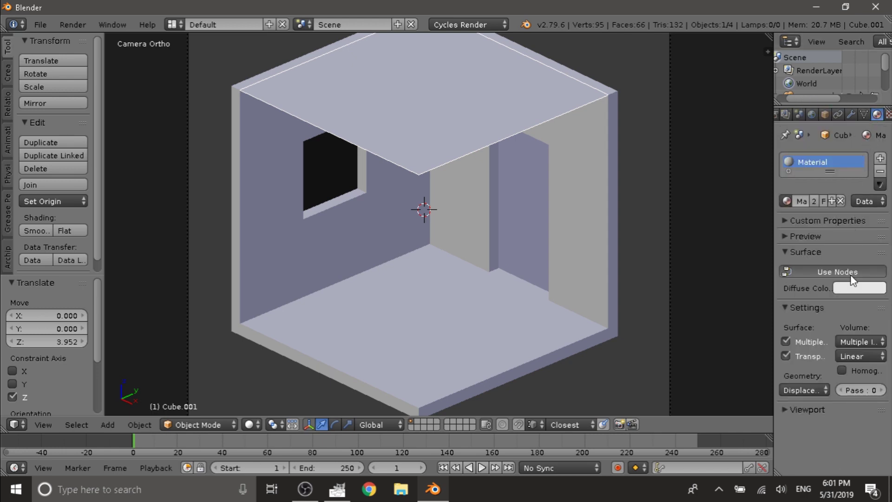
left_click(841, 272)
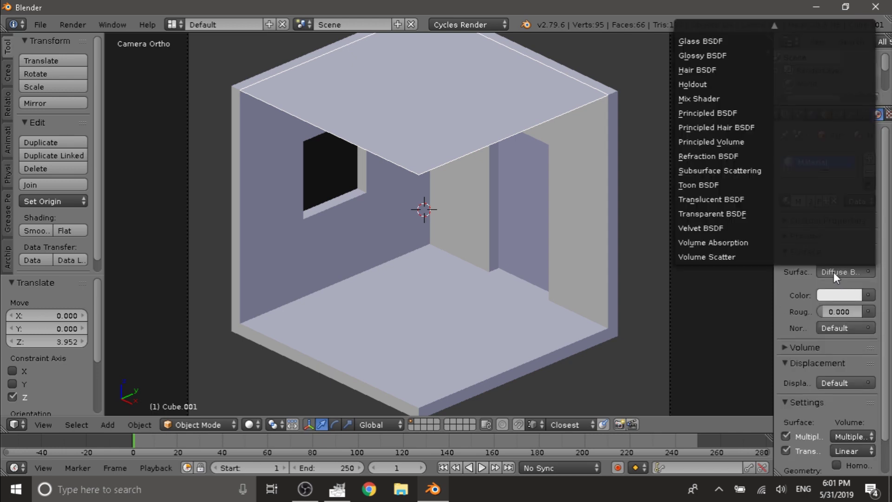
left_click(715, 186)
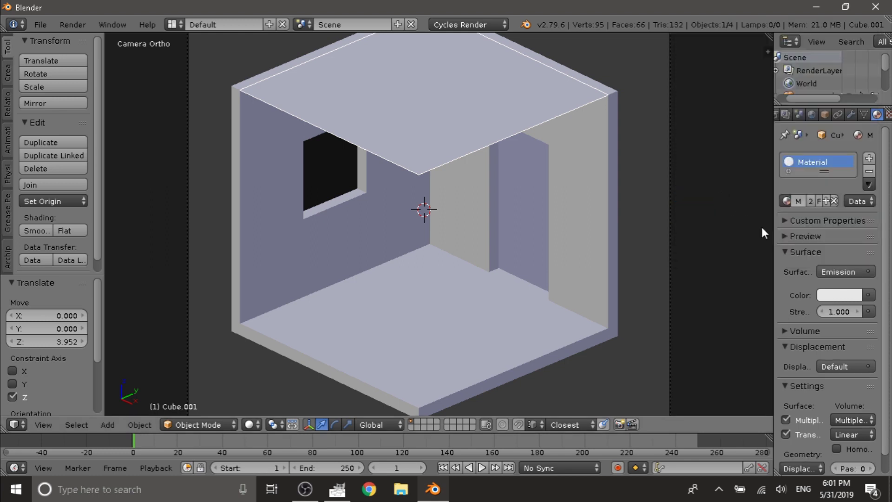
Set the emission colour to pale yellow (R 0.800, G 0.767, B 0.510) and its strength to 0.8
left_click(834, 294)
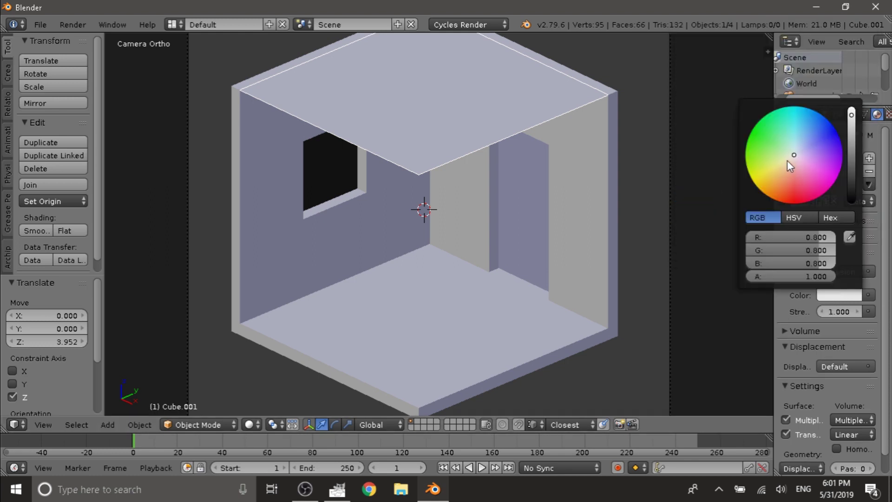
left_click(787, 161)
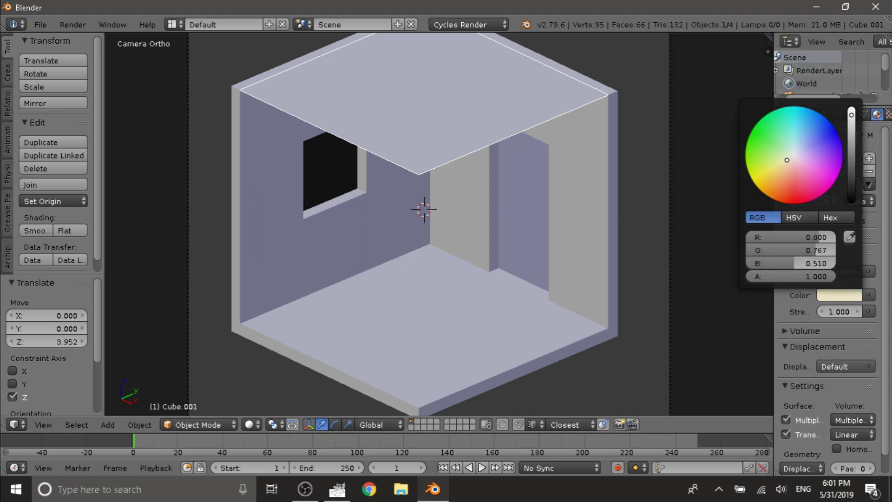
left_click(841, 311)
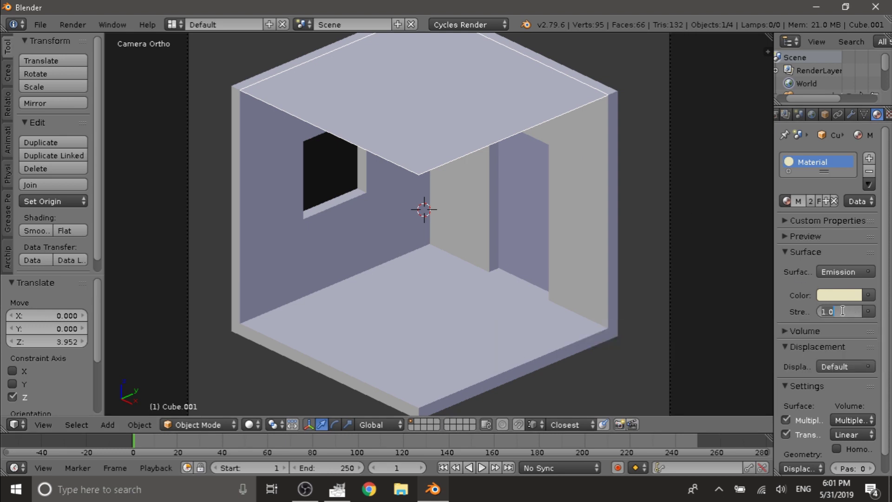
key("BackSpace")
type("0.8")
key("Return")
Turn off Camera ray visibility for the ceiling plane and preview the room briefly in Rendered shading
left_click(823, 113)
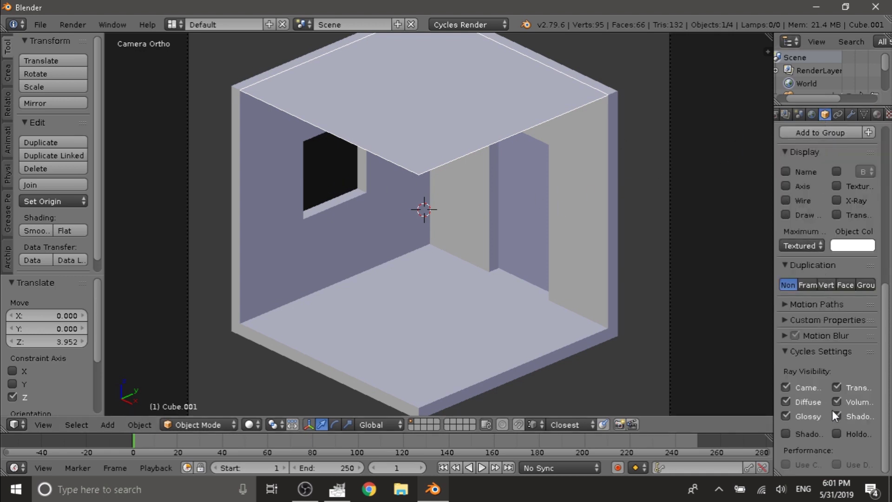
left_click(784, 387)
left_click(245, 425)
left_click(279, 336)
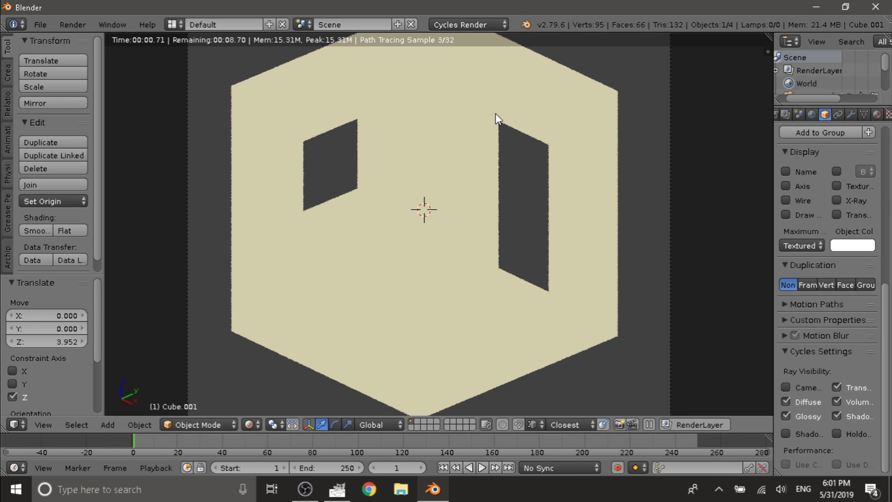
left_click(249, 424)
left_click(265, 376)
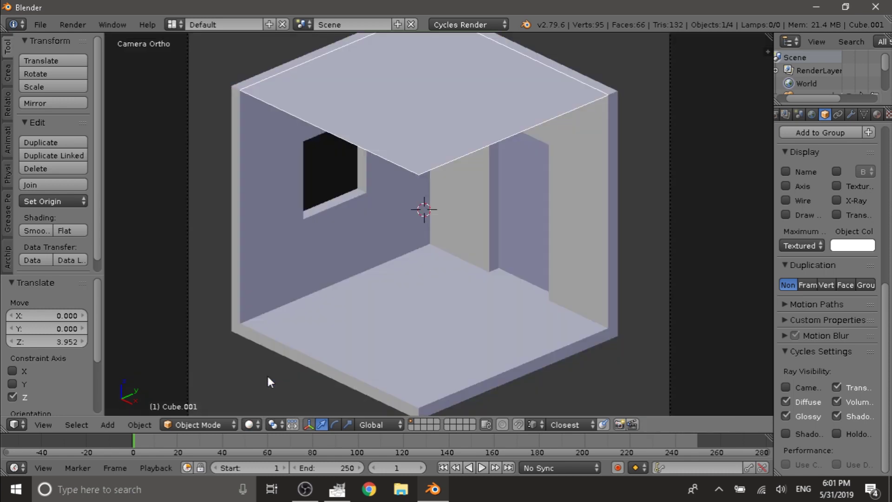
Remove the shared emission material slot from the room object
right_click(589, 191)
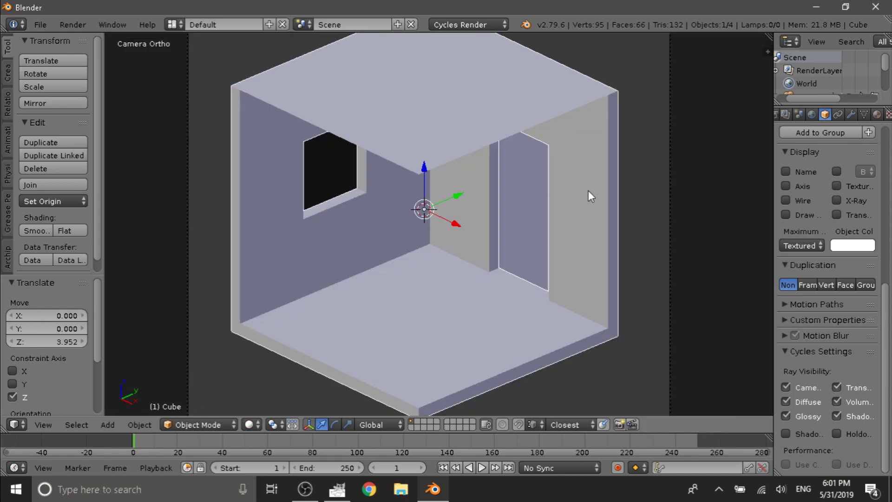
left_click(876, 115)
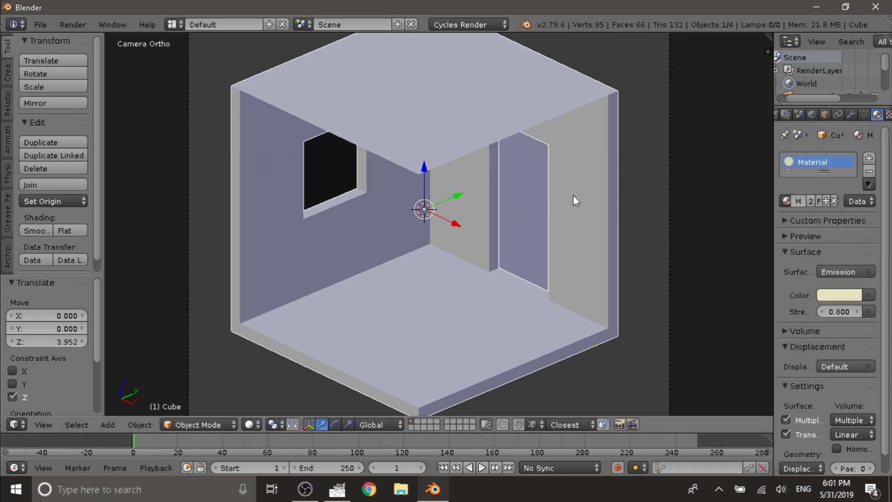
left_click(871, 171)
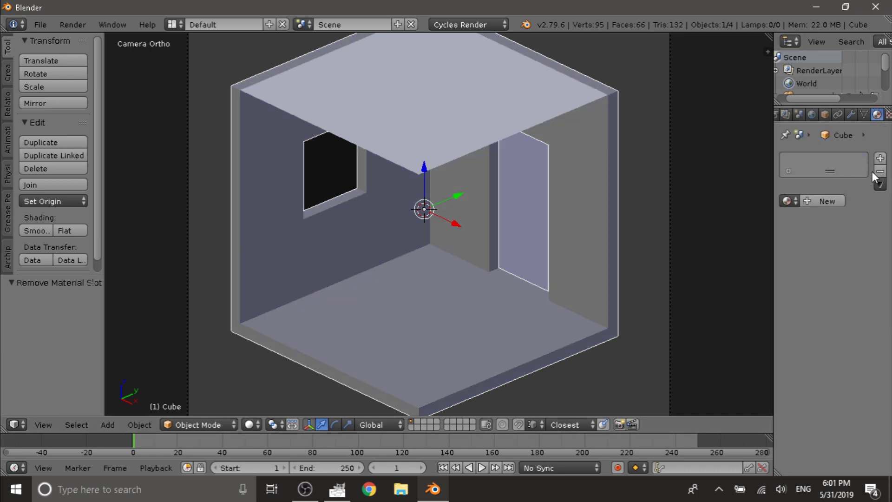
Select the ceiling plane, check the room's lighting in Rendered shading and return to Solid shading
right_click(519, 123)
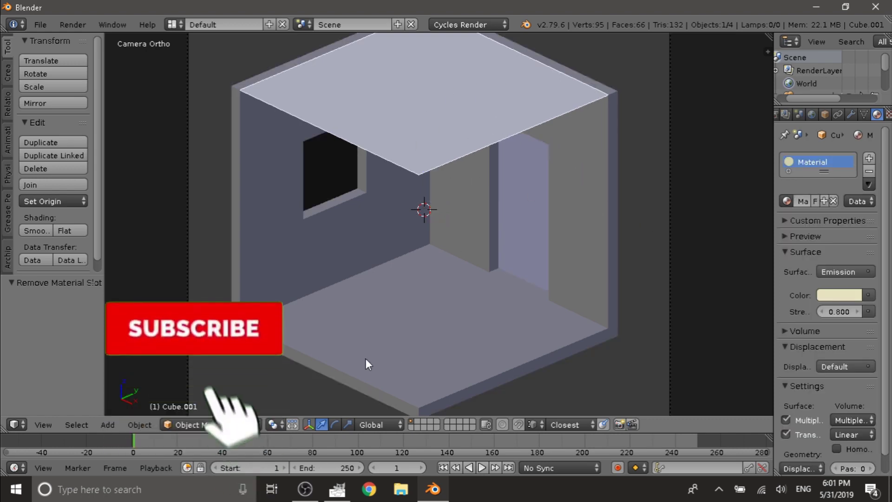
left_click(250, 424)
left_click(315, 328)
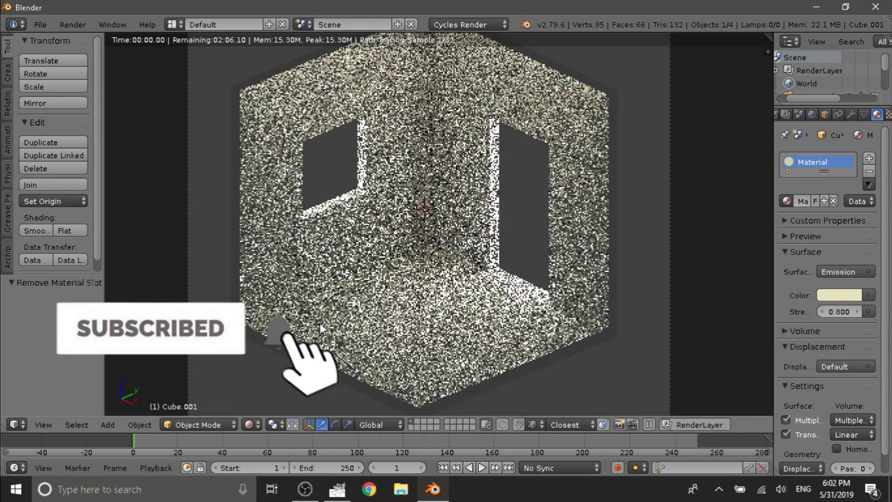
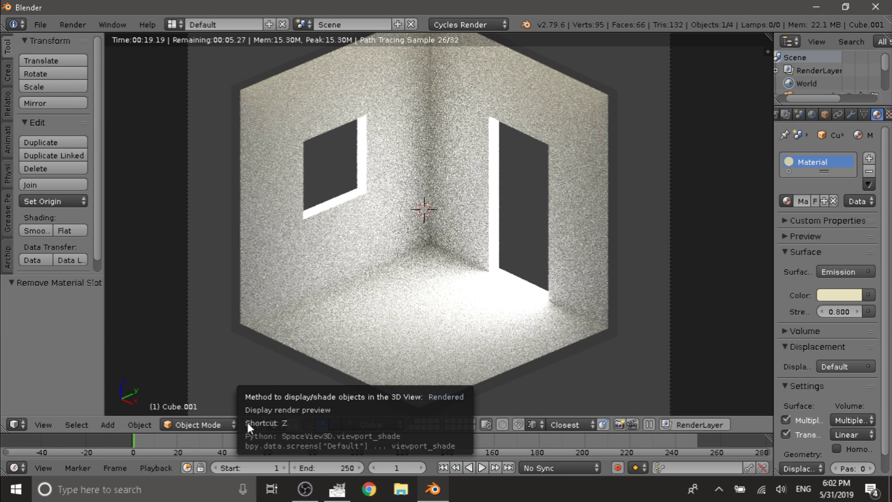
key("shift+z")
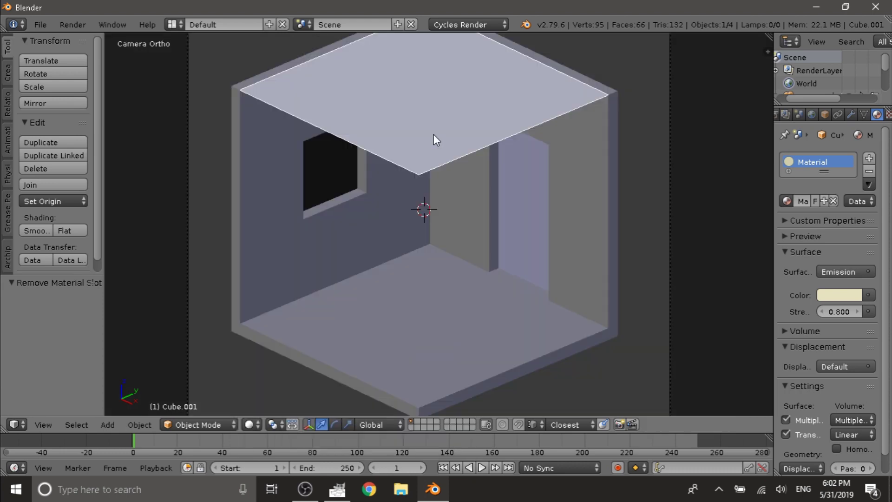
Duplicate the room's nine inner floor faces in place and separate the copy into its own object
right_click(482, 297)
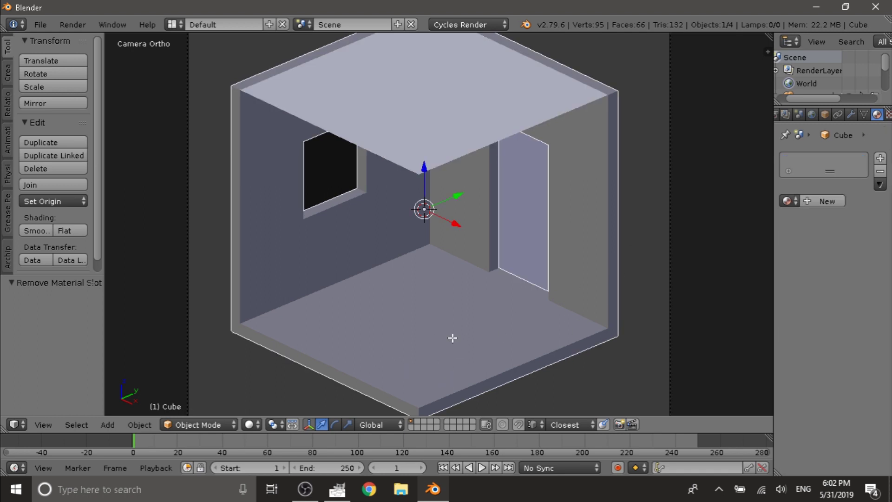
key("Tab")
right_click(420, 377)
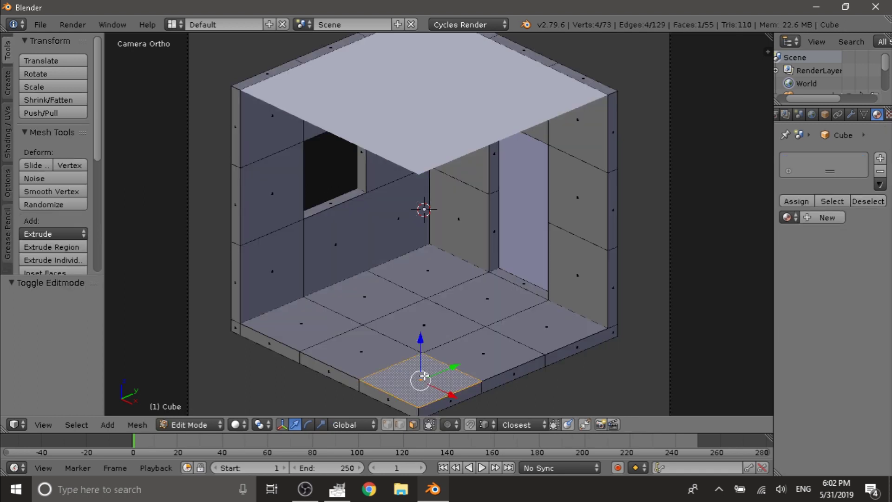
right_click(369, 351, "shift")
right_click(319, 334, "shift")
right_click(367, 302, "shift")
right_click(437, 342, "shift")
right_click(483, 352, "shift")
right_click(545, 326, "shift")
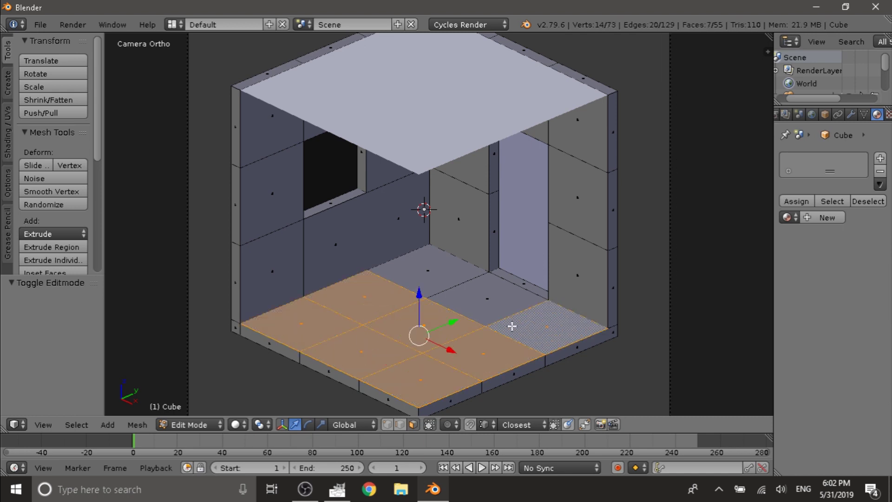
right_click(487, 298, "shift")
right_click(428, 272, "shift")
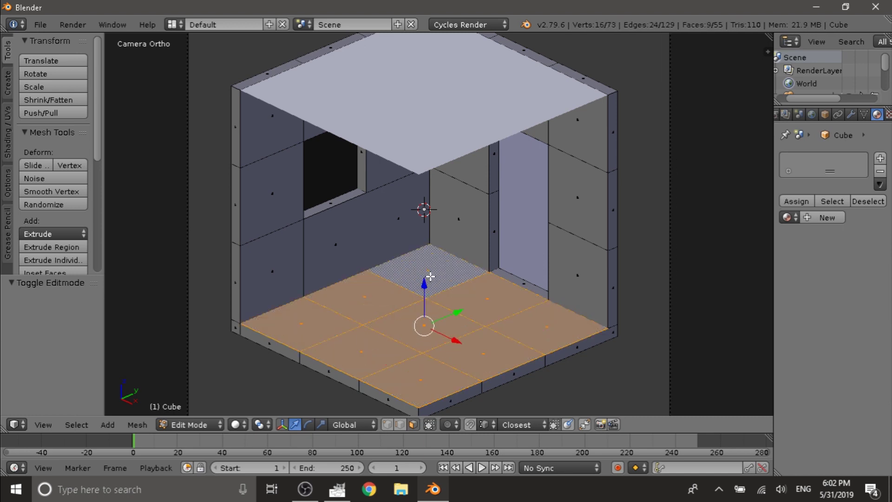
key("shift+d")
left_click(513, 312)
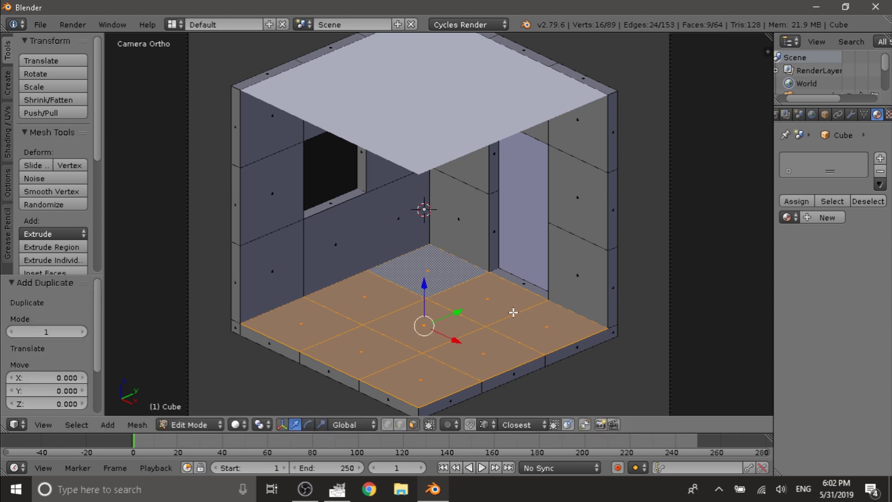
key("p")
left_click(512, 311)
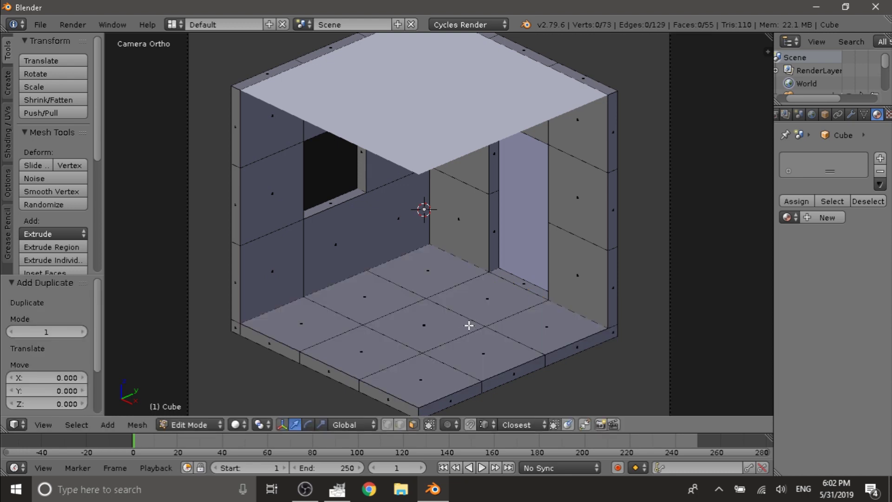
key("Tab")
Set the separated floor object's origin to its Center of Mass (Surface)
right_click(435, 332)
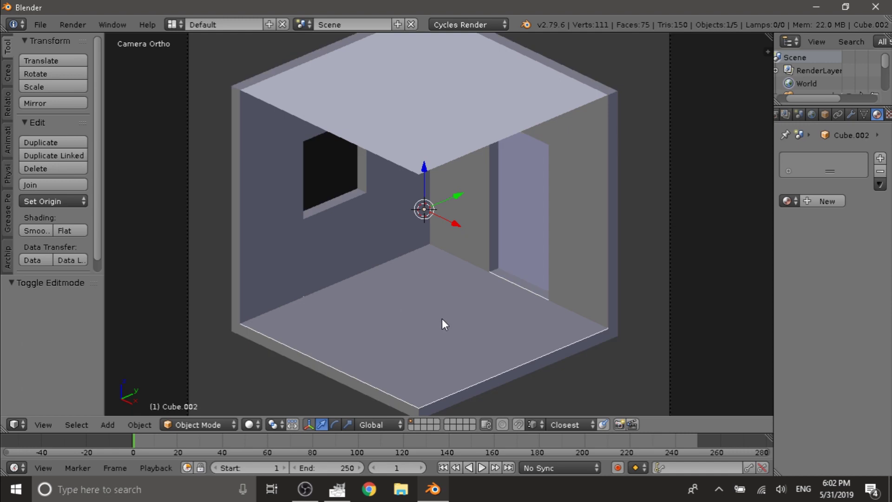
key("shift+ctrl+alt+c")
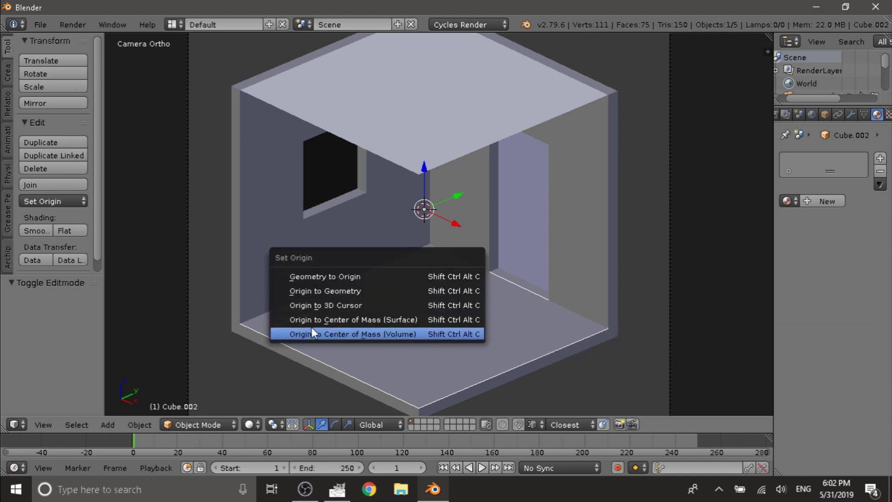
left_click(421, 322)
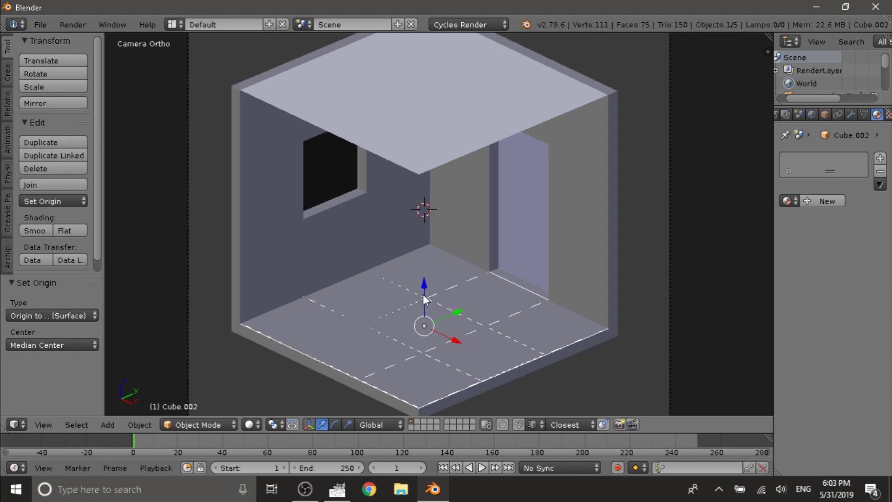
left_click_drag(420, 294, 428, 273)
right_click(442, 285)
right_click(428, 272)
Isolate the separated floor in local view and open its mesh for editing
key("KP_Divide")
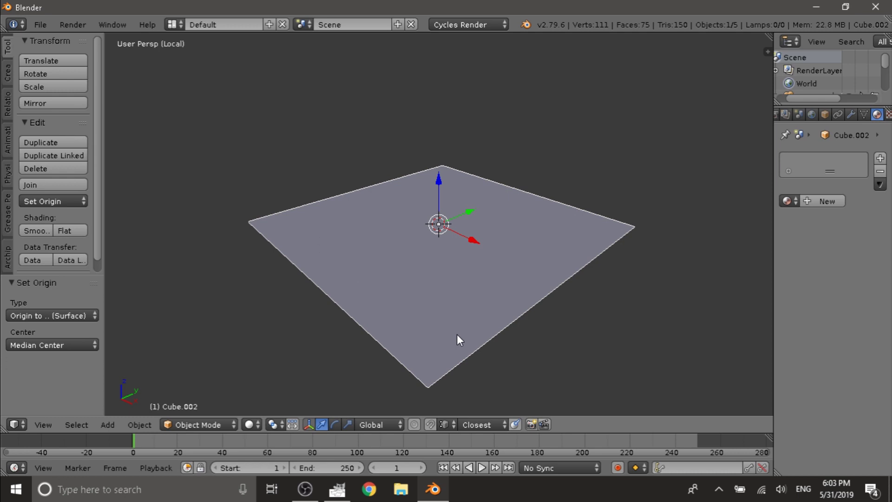
middle_click_drag(389, 291, 464, 323)
key("Tab")
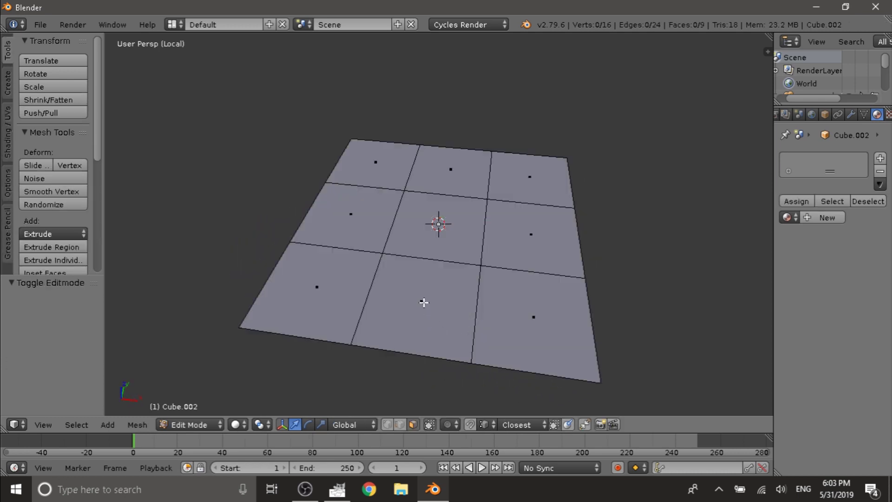
middle_click_drag(423, 302, 430, 339)
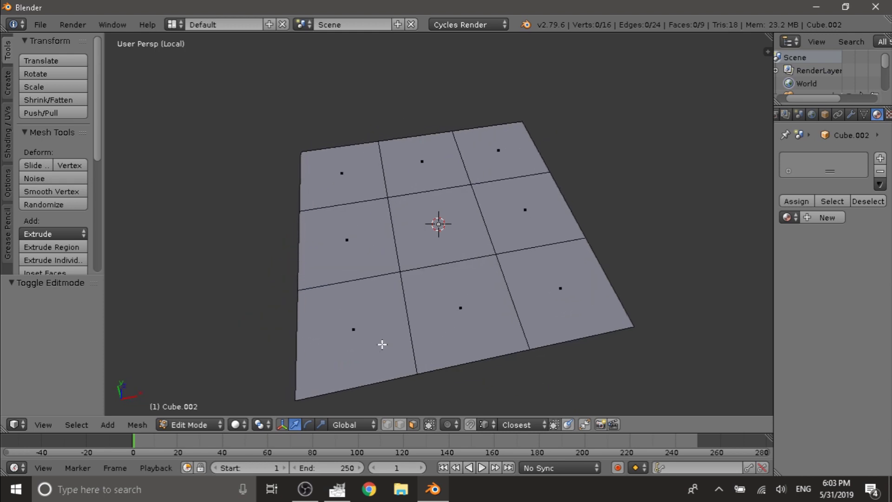
Halve each of the floor's three columns along Y with a centred loop cut, making six columns
key("ctrl+r")
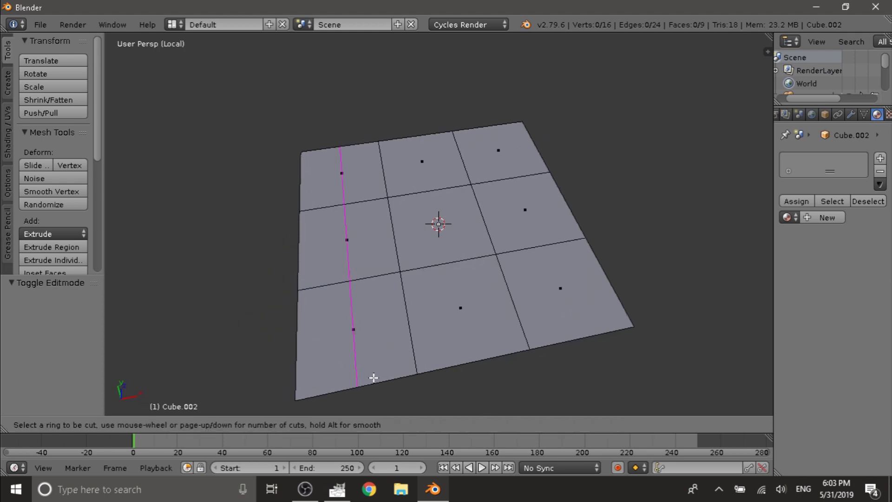
left_click(374, 378)
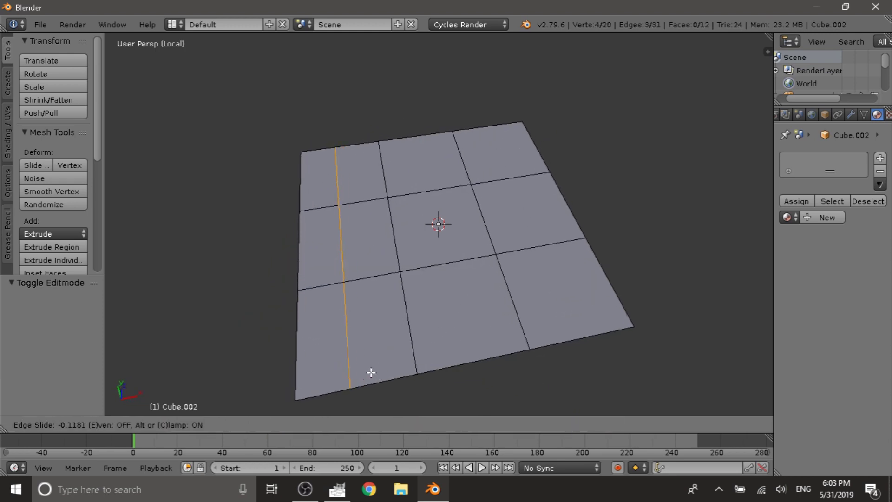
left_click(370, 373)
key("ctrl+r")
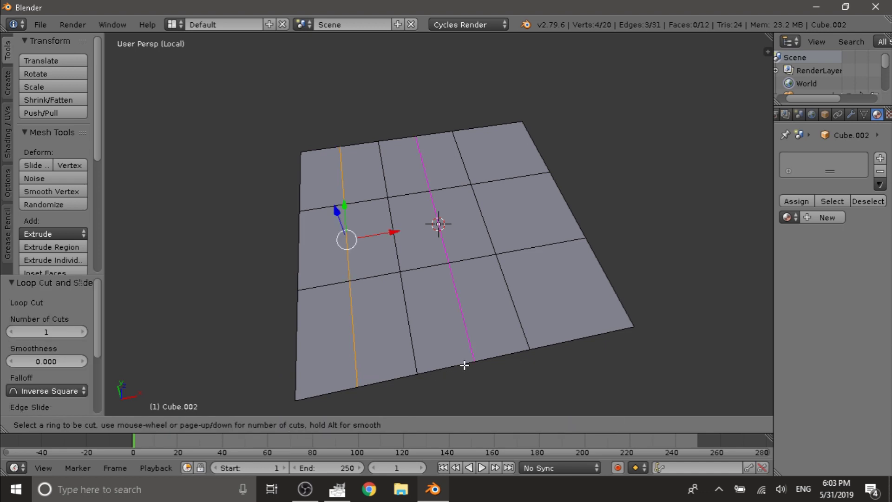
right_click(464, 365)
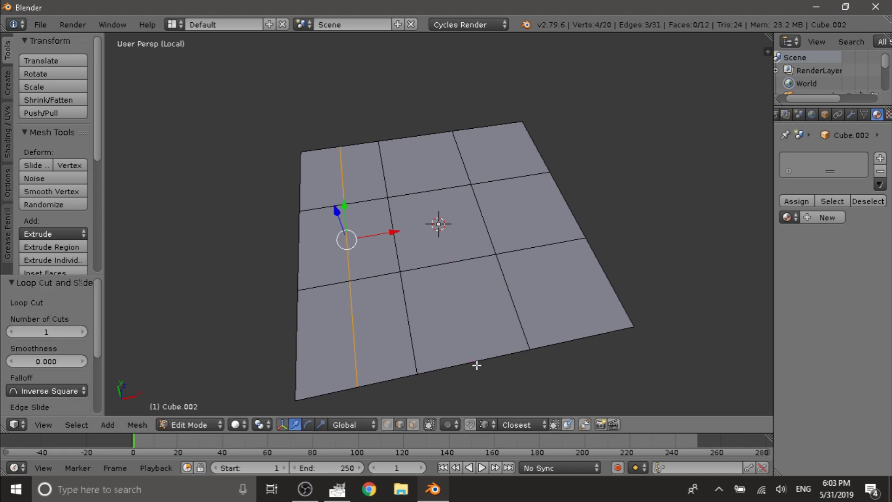
key("ctrl+r")
left_click(477, 365)
right_click(477, 365)
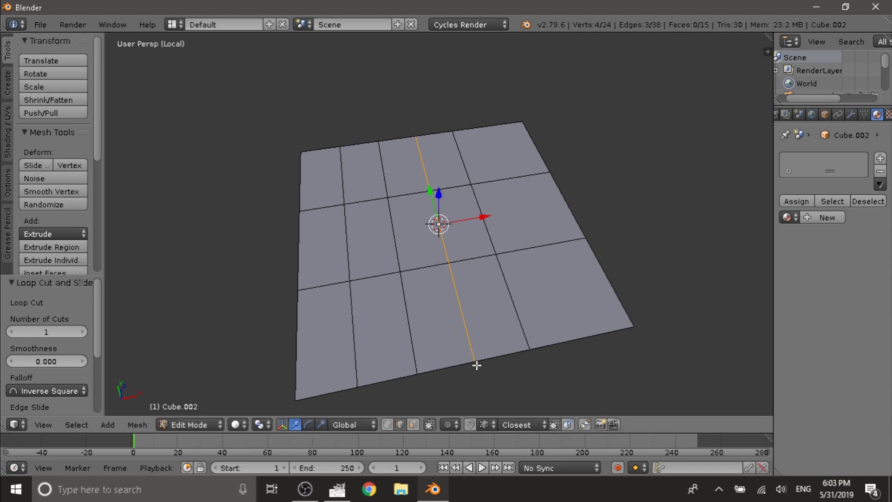
key("ctrl+r")
left_click(585, 336)
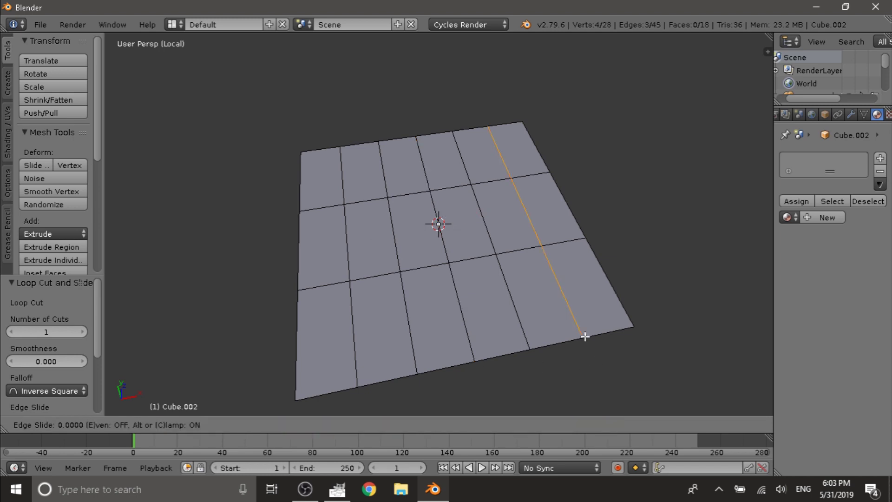
right_click(585, 337)
Halve each of the six floor columns with another centred loop cut, making twelve narrow columns
key("ctrl+r")
left_click(323, 398)
right_click(323, 399)
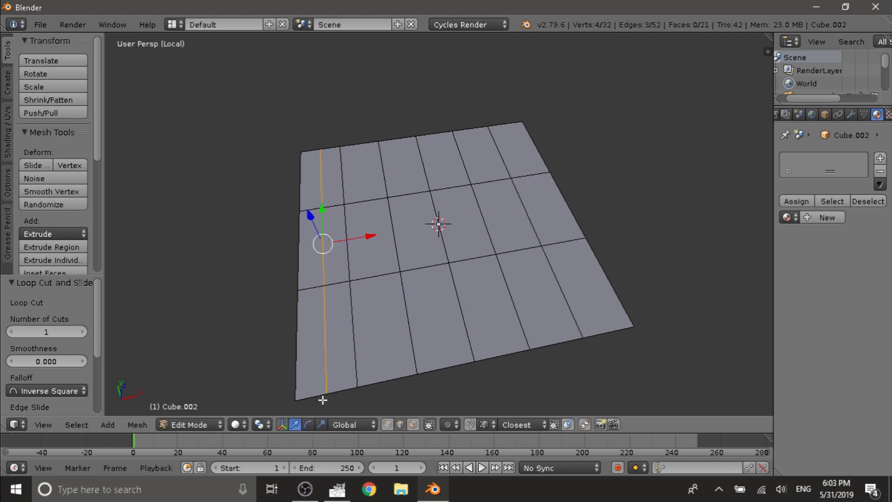
key("ctrl+r")
left_click(393, 394)
right_click(392, 394)
key("ctrl+r")
left_click(447, 381)
right_click(447, 381)
key("ctrl+r")
left_click(500, 368)
right_click(500, 369)
key("ctrl+r")
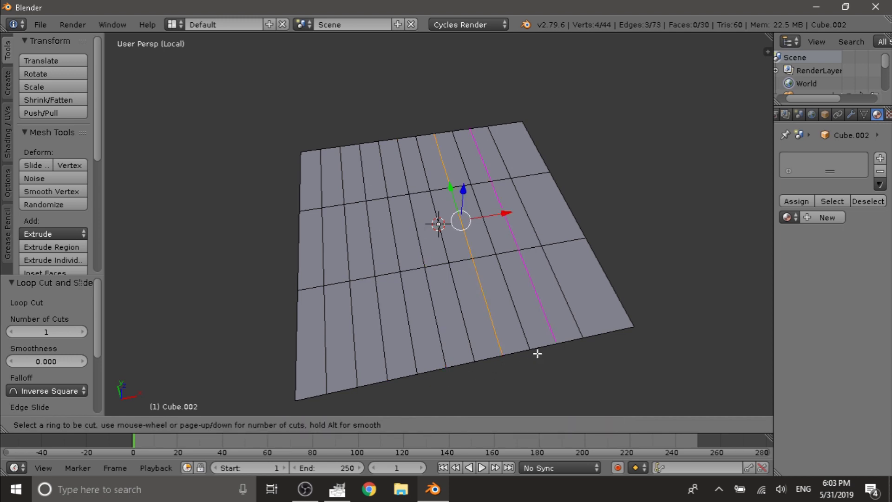
left_click(539, 353)
right_click(539, 353)
key("ctrl+r")
middle_click_drag(477, 353, 623, 332)
key("a")
key("ctrl+r")
left_click(636, 318)
Halve each of the floor's three rows along X with a centred loop cut, making six rows
key("ctrl+r")
left_click(606, 322)
right_click(606, 322)
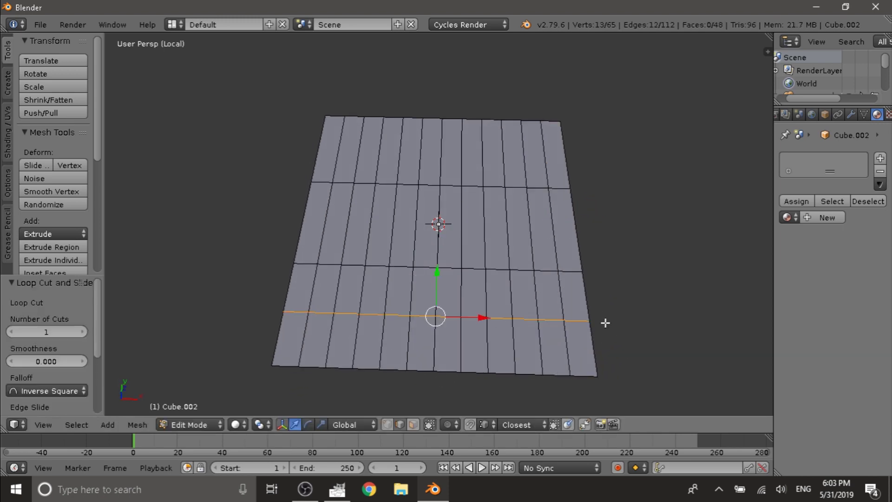
key("ctrl+r")
left_click(588, 229)
right_click(588, 229)
key("ctrl+r")
left_click(564, 177)
right_click(565, 163)
key("a")
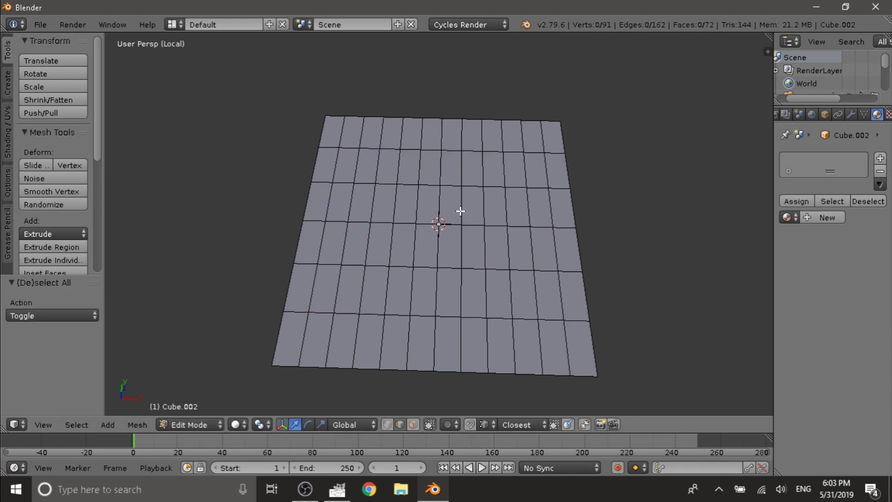
In top orthographic view, dissolve the first, third and fifth cross edges of the floor's outermost column on the -X side
middle_click_drag(460, 211, 412, 203)
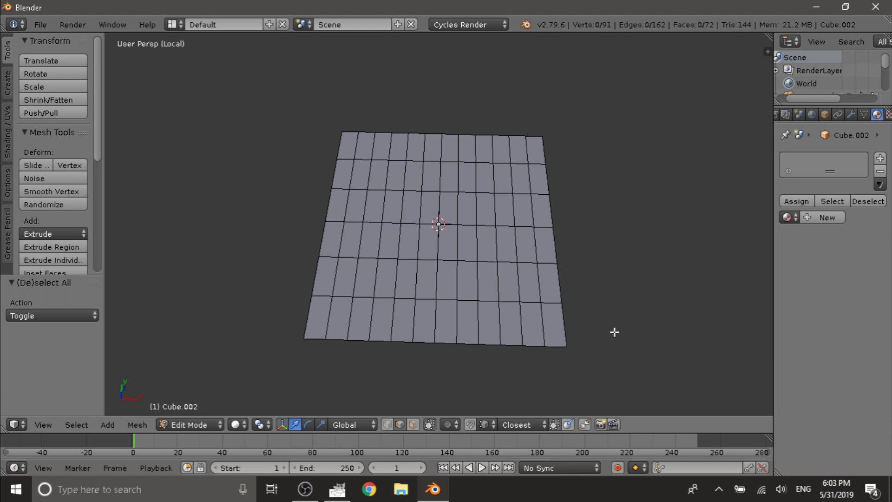
middle_click_drag(426, 248, 378, 265)
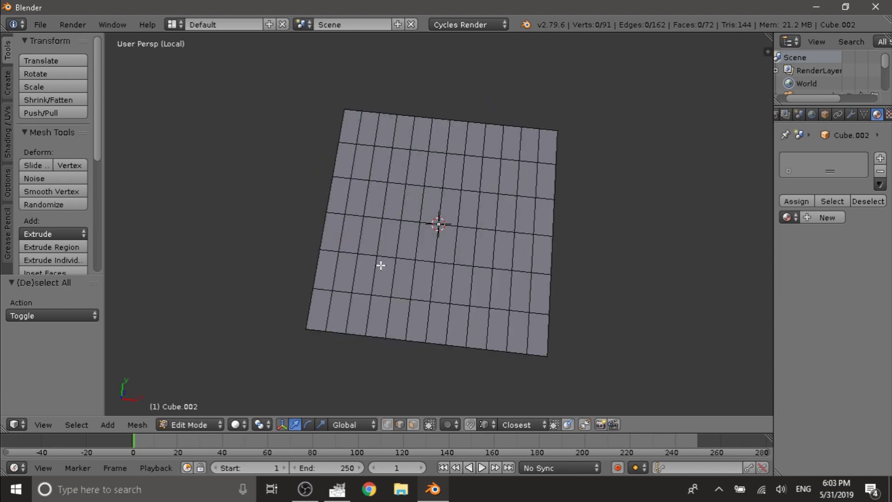
key("KP_7")
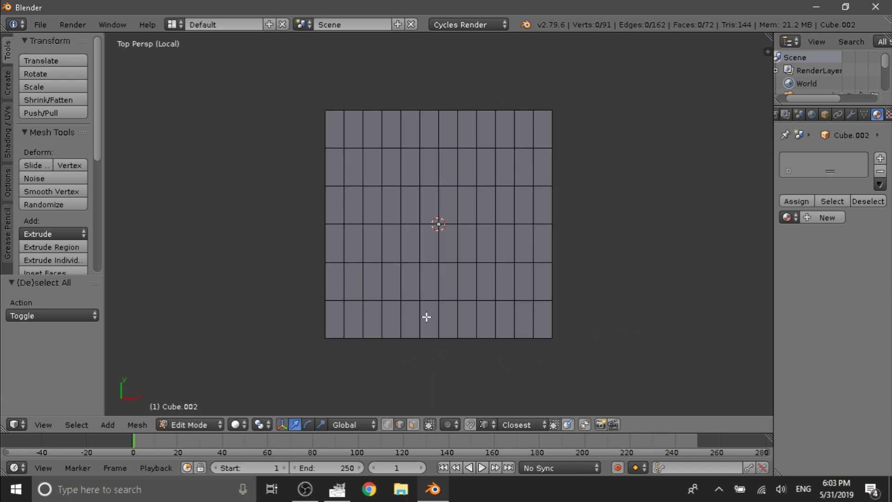
key("KP_5")
right_click(332, 302)
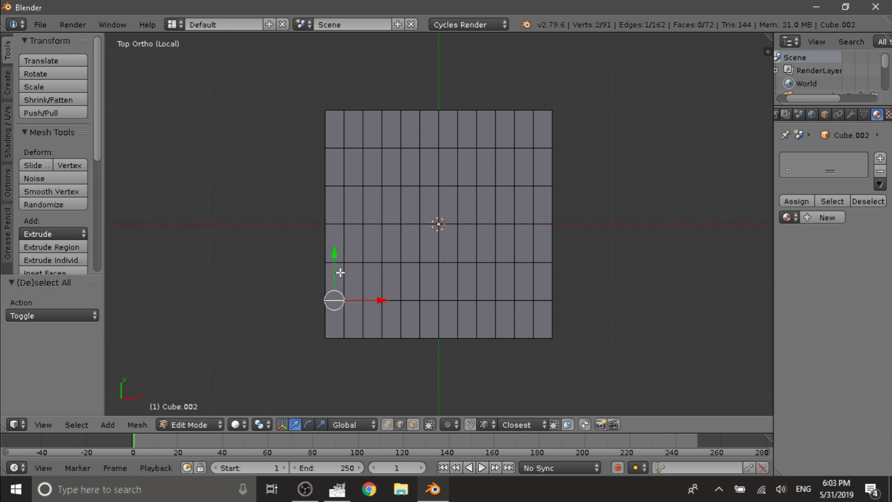
right_click(336, 225, "shift")
right_click(335, 150, "shift")
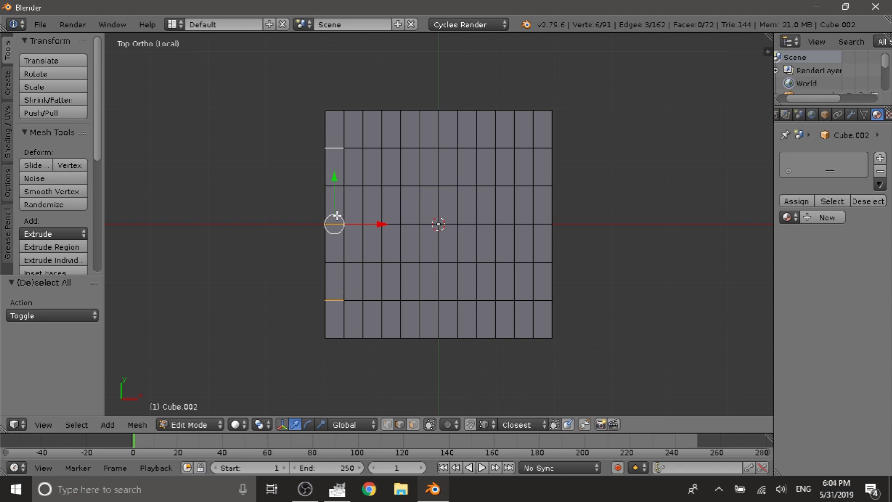
key("x")
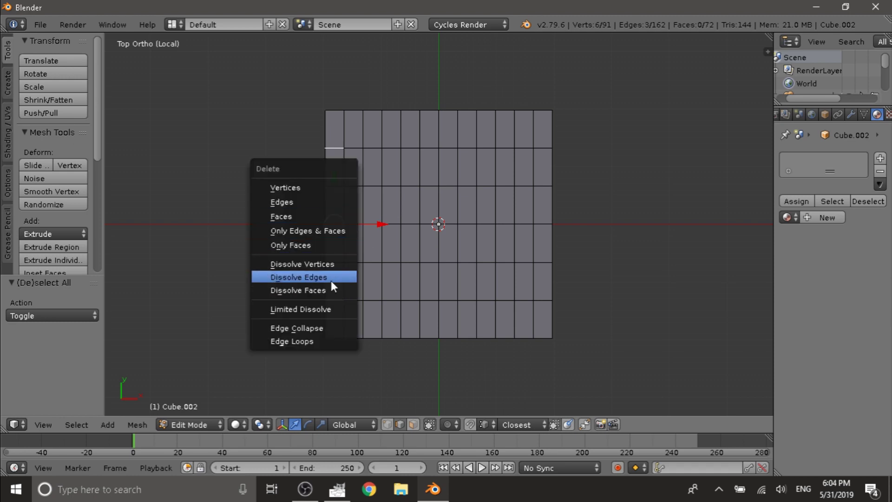
left_click(331, 281)
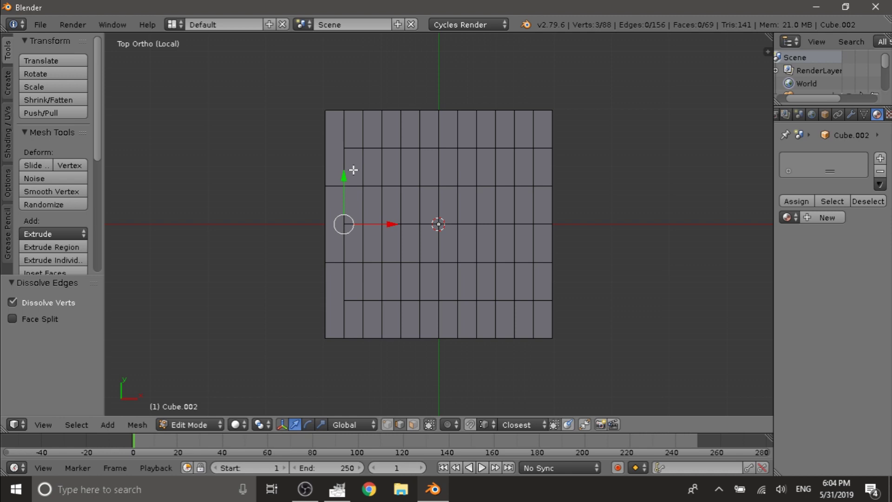
Dissolve the second and fourth cross edges of the second column from the -X side to stagger the planks
scroll(358, 187, "up", 1)
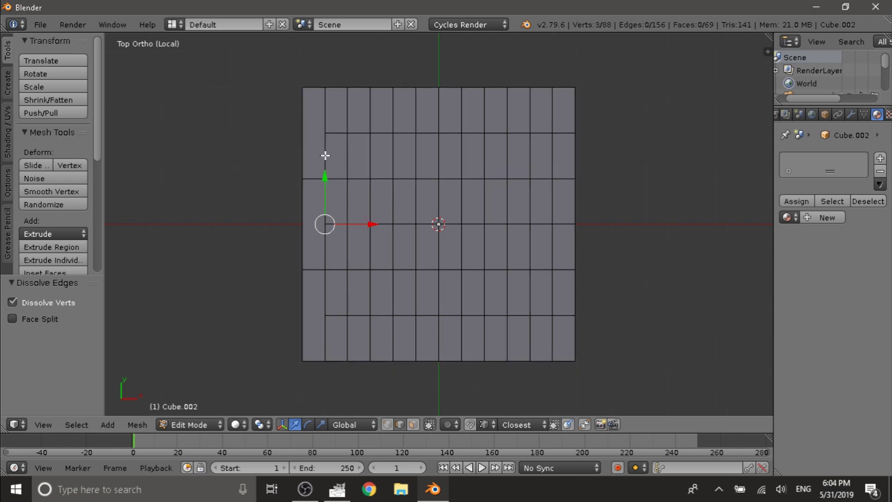
scroll(313, 148, "up", 1)
scroll(321, 163, "down", 4, "ctrl")
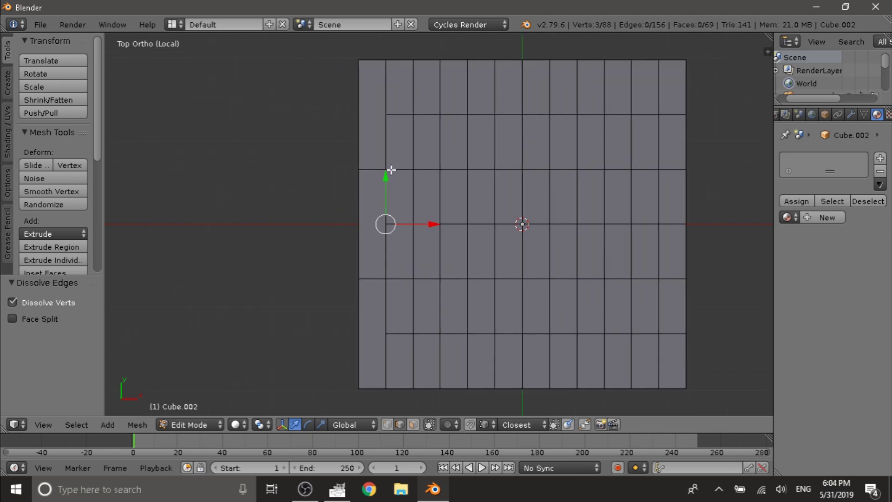
key("a")
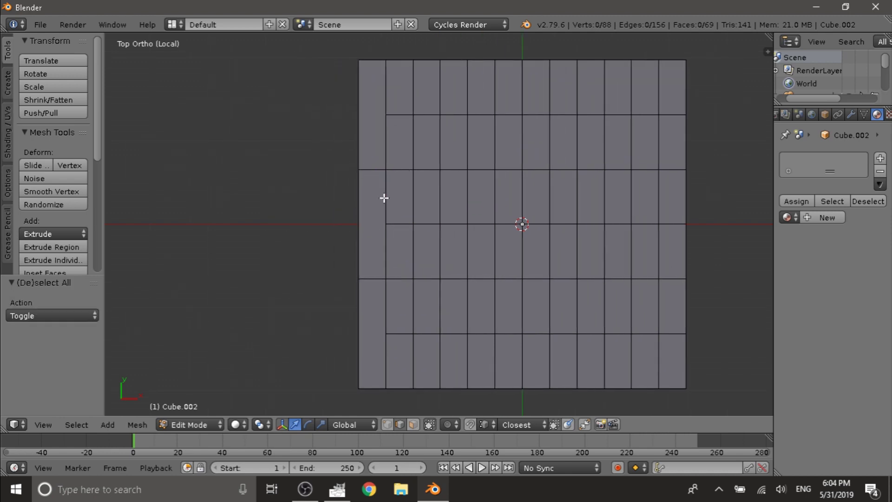
right_click(401, 166)
right_click(402, 279, "shift")
key("x")
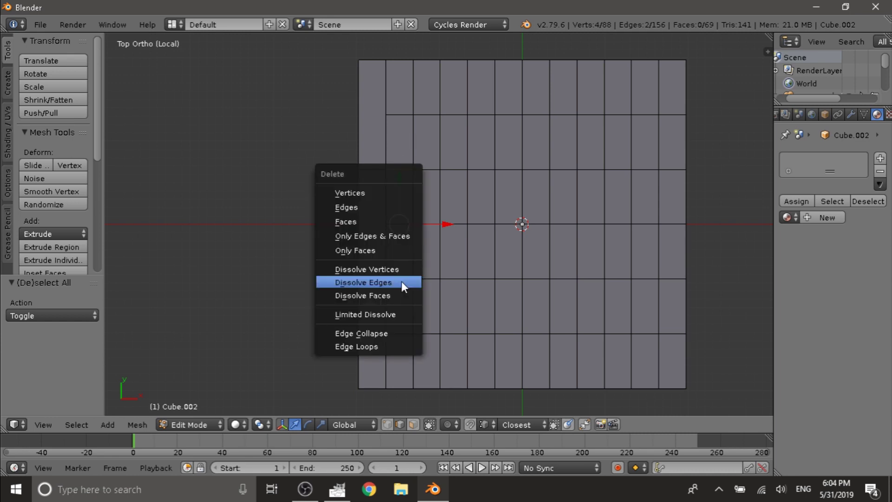
left_click(402, 282)
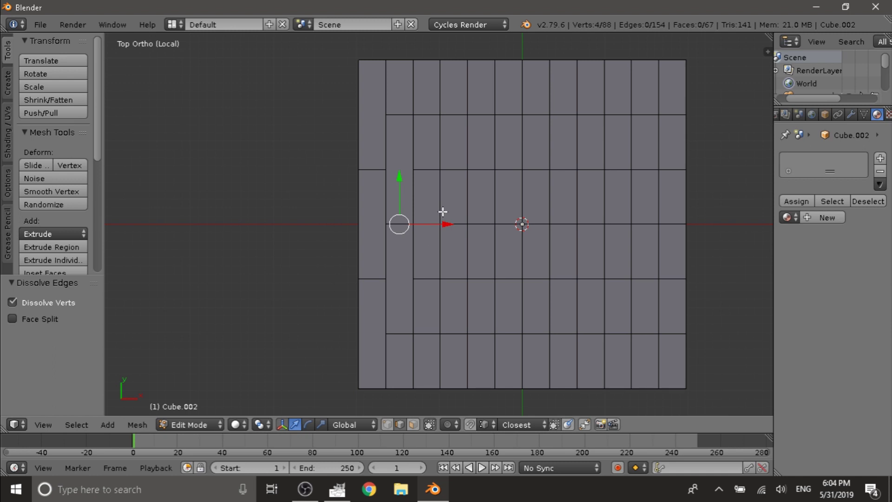
key("a")
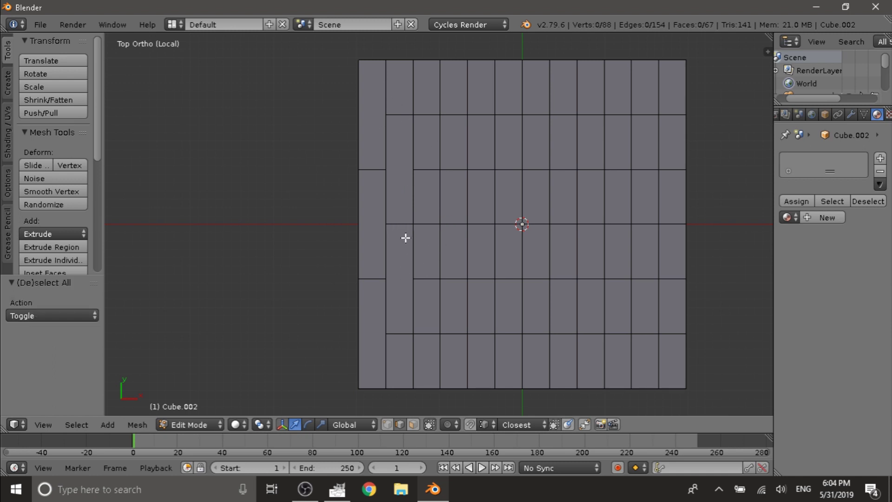
Dissolve the first, third and fifth cross edges of the third floor column from the -X side
right_click(435, 118)
right_click(427, 226, "shift")
right_click(428, 335, "shift")
key("x")
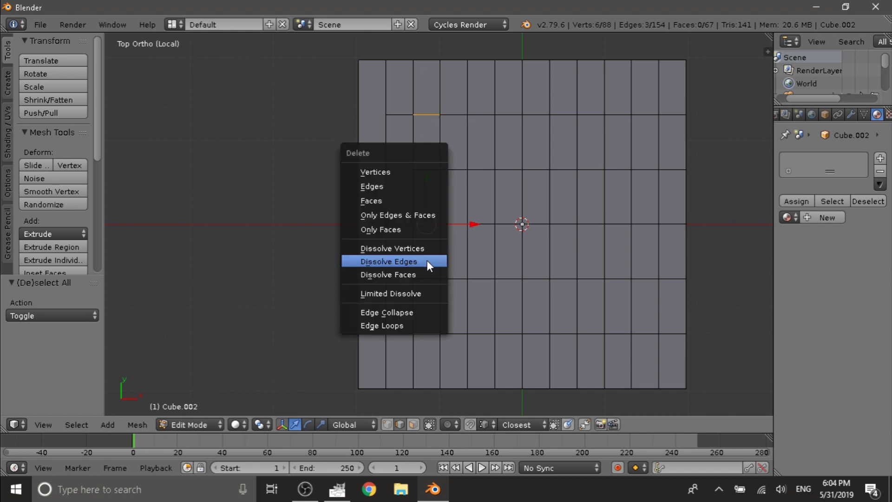
left_click(427, 261)
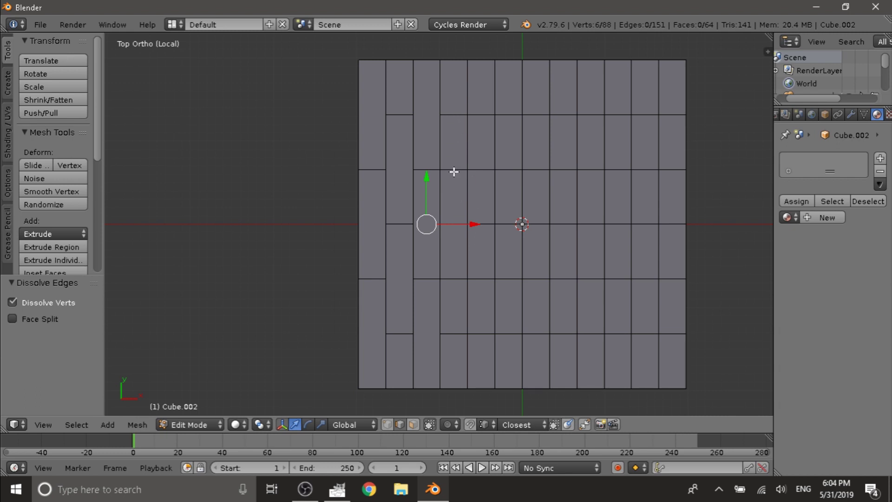
Dissolve the second and fourth cross edges of the fourth column from the -X side
right_click(454, 172)
right_click(453, 281, "shift")
key("x")
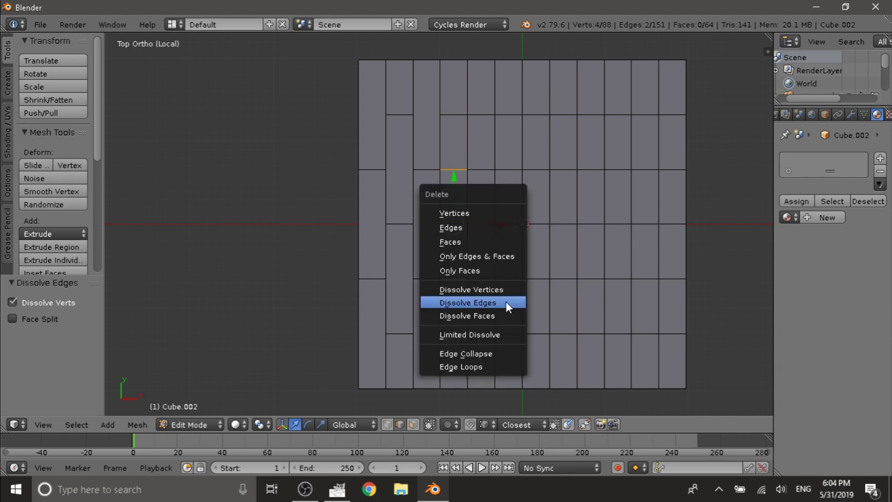
left_click(505, 302)
Dissolve the first, third and fifth cross edges of the fifth column from the -X side
right_click(483, 333)
right_click(487, 224, "shift")
right_click(481, 117, "shift")
key("x")
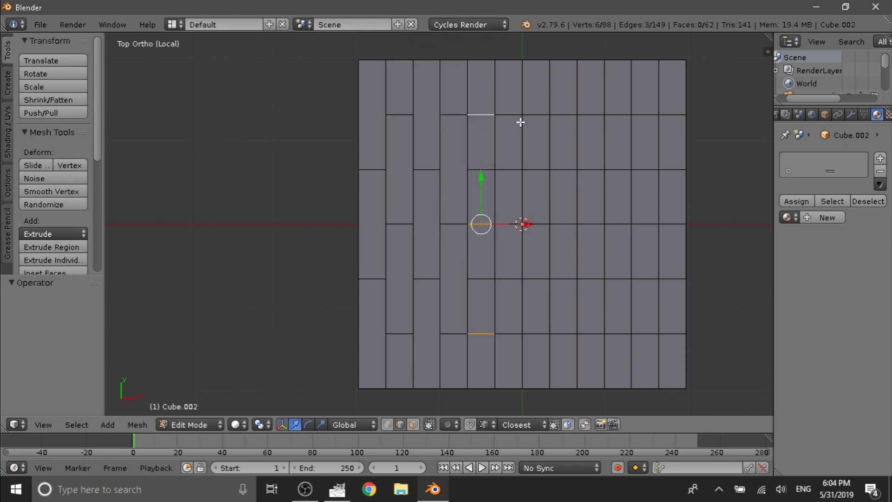
key("x")
left_click(528, 136)
Dissolve the sixth column's second and fourth cross edges and the seventh column's first, third and fifth cross edges
right_click(513, 171)
right_click(511, 282, "shift")
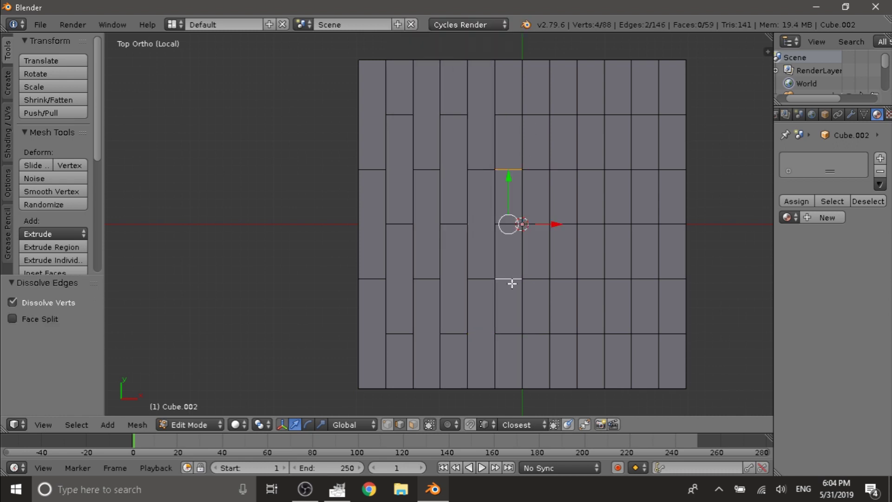
right_click(537, 331)
right_click(536, 225, "shift")
right_click(534, 120, "shift")
key("x")
left_click(544, 141)
Dissolve the eighth column's second and fourth cross edges and the ninth column's first, third and fifth cross edges
right_click(567, 171)
right_click(561, 282, "shift")
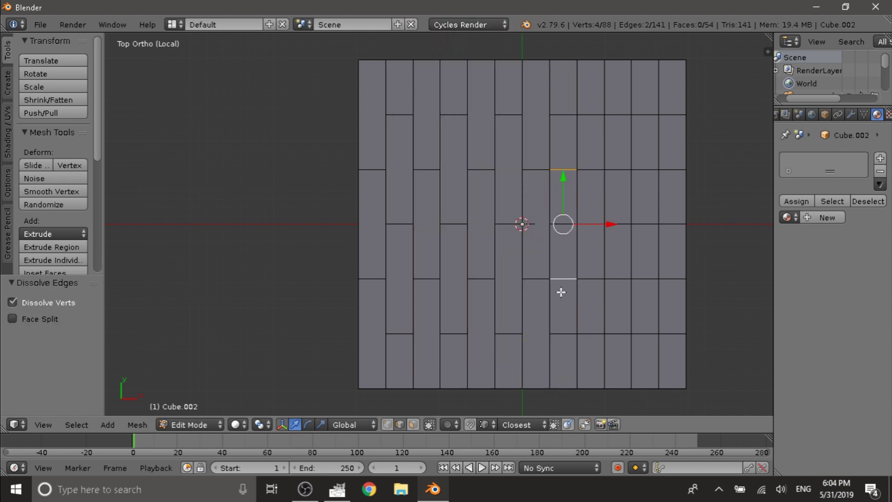
key("x")
left_click(573, 225)
right_click(595, 116)
right_click(592, 224, "shift")
key("x")
left_click(577, 255)
Dissolve the second and fourth cross edges of the tenth column from the -X side
right_click(618, 170)
right_click(619, 278, "shift")
key("x")
left_click(620, 274)
right_click(672, 115)
right_click(672, 224, "shift")
right_click(673, 330, "shift")
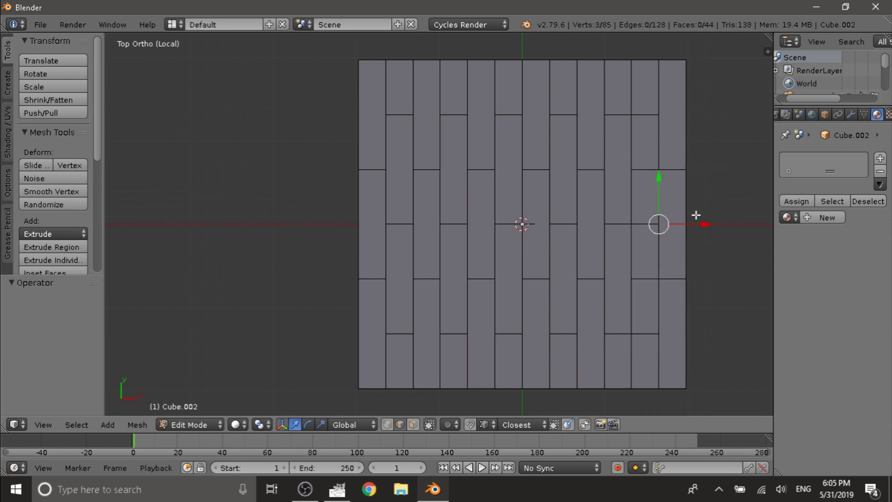
key("ctrl+z")
Dissolve the first, third and fifth cross edges of the eleventh column, next to the outermost +X column
right_click(647, 231)
key("x")
left_click(647, 237)
right_click(646, 330)
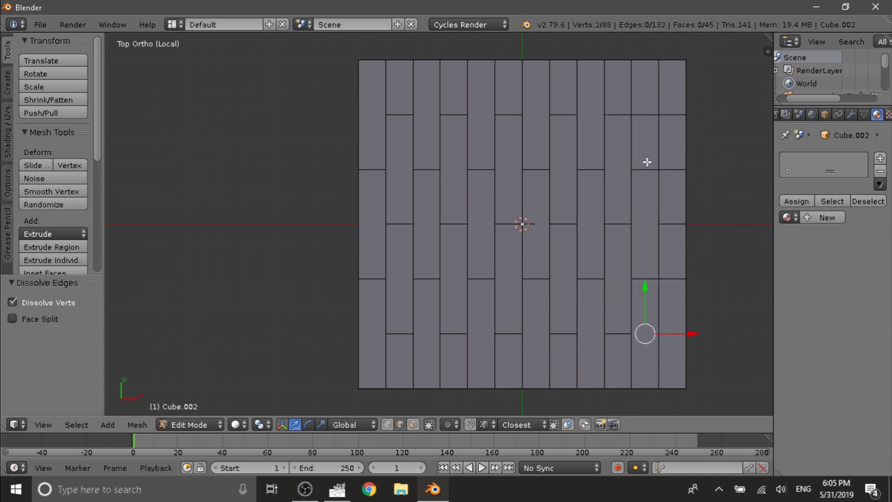
key("x")
Dissolve the second and fourth cross edges of the outermost +X column and deselect all the floor geometry
right_click(679, 175)
key("Tab")
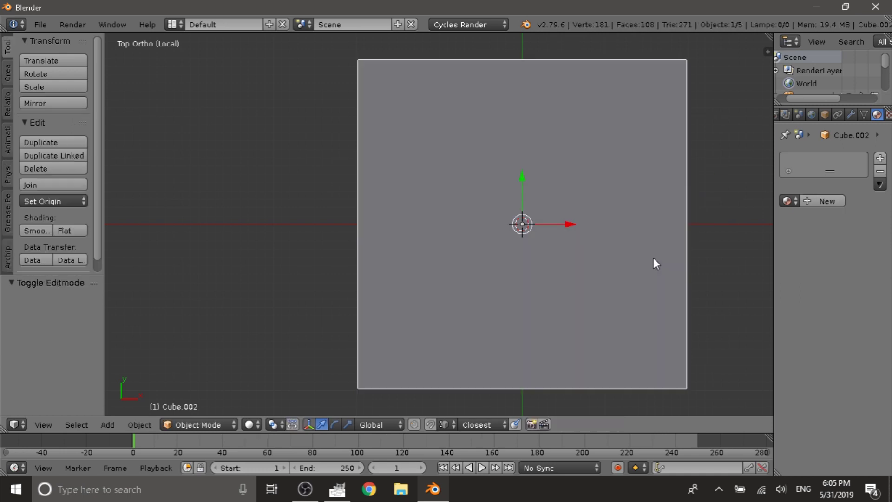
key("Tab")
key("a")
key("a")
key("a")
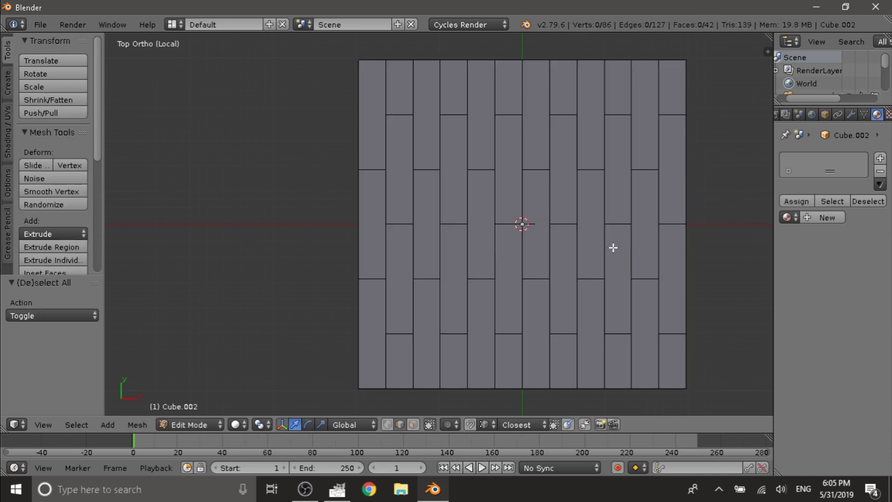
Select all the floor planks and inset each face individually with a thickness of about 0.0023
middle_click_drag(582, 264, 675, 188)
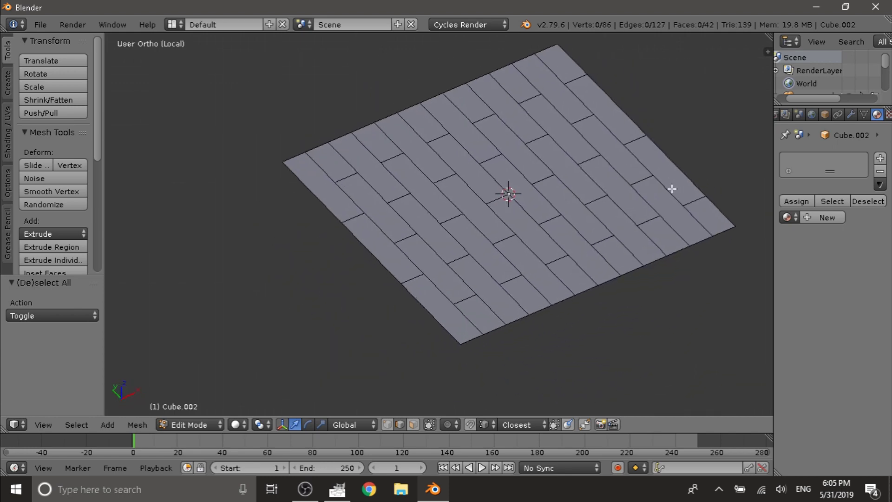
key("a")
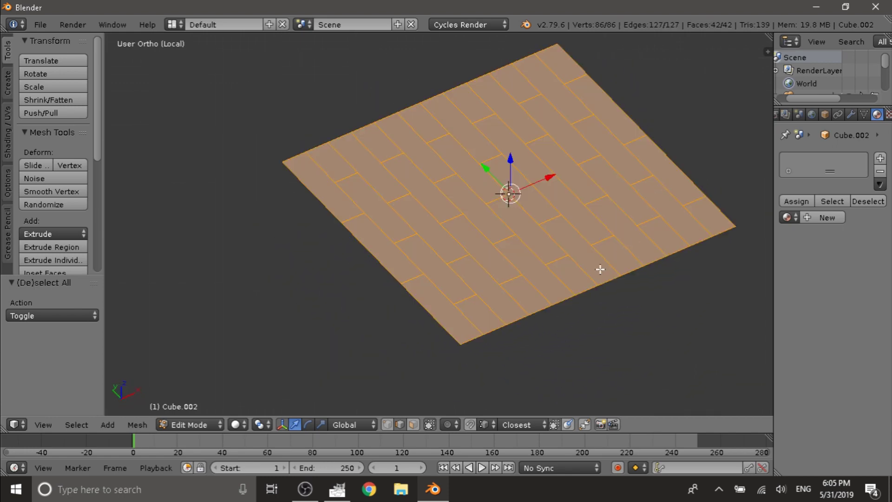
scroll(480, 324, "up", 10)
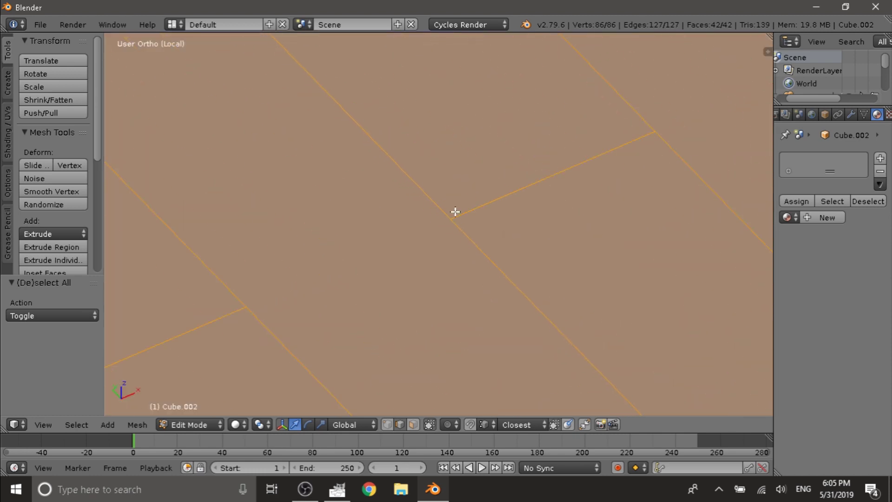
scroll(534, 230, "down", 1)
key("i")
key("i")
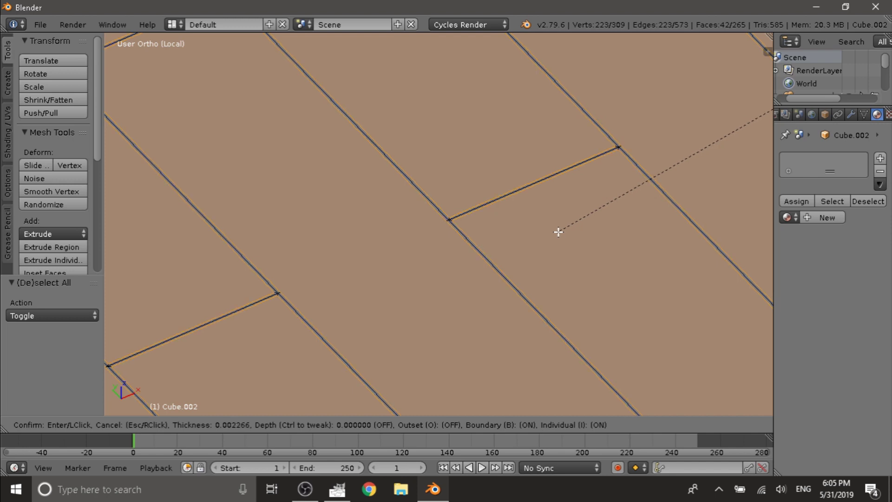
left_click(558, 232)
scroll(452, 221, "down", 2)
scroll(451, 221, "down", 4)
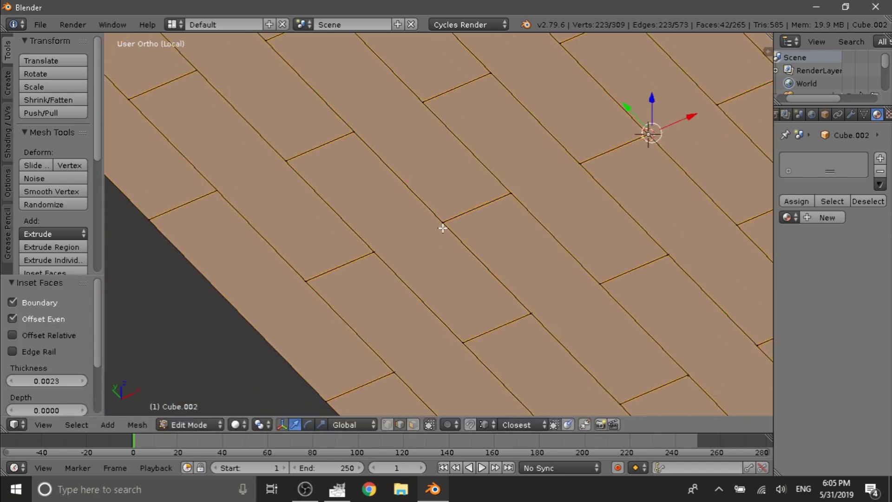
scroll(442, 227, "up", 8)
scroll(465, 231, "down", 6)
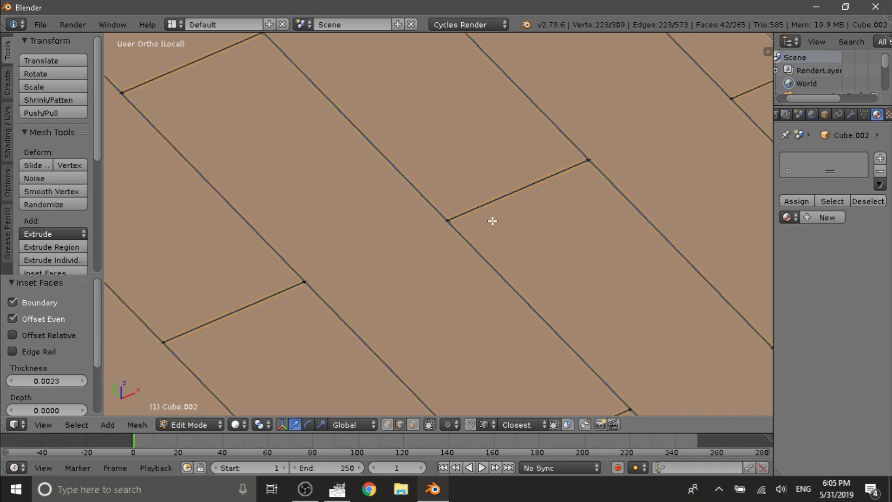
scroll(542, 225, "up", 2)
middle_click_drag(495, 185, 487, 184)
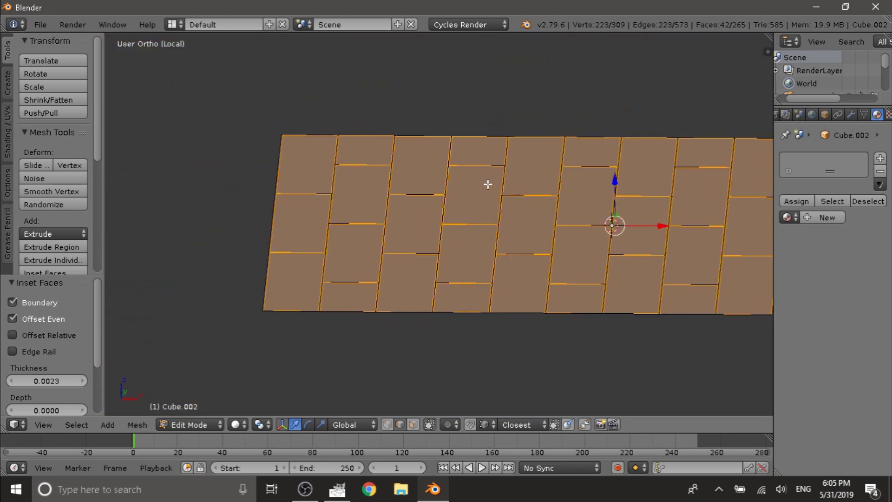
key("e")
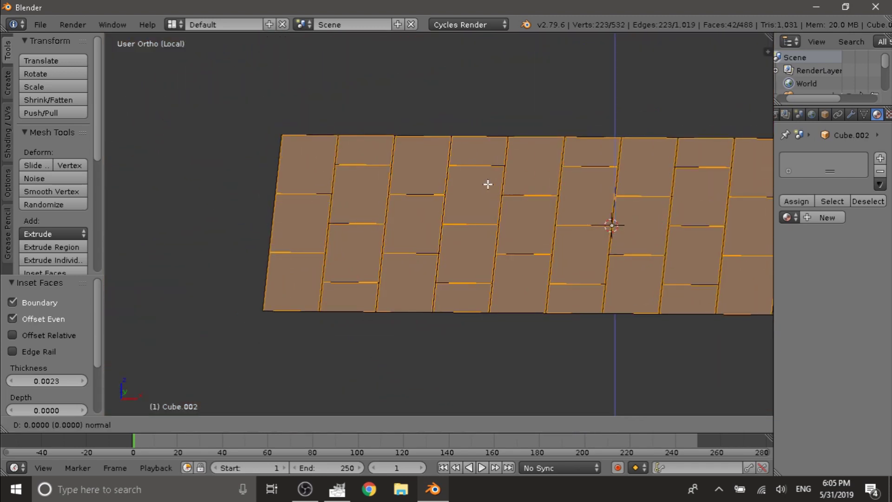
key("z")
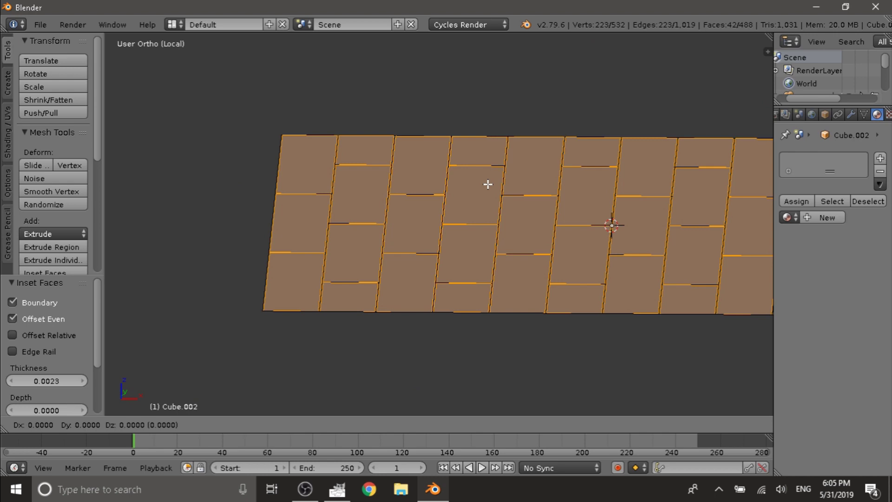
type("x: [.1")
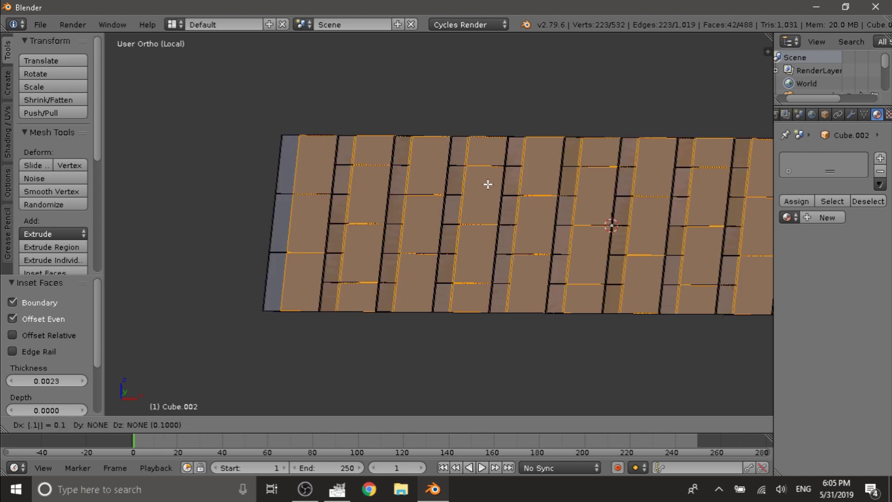
key("Escape")
Try to extrude the inset plank faces by a typed distance of 0.1
type("ey")
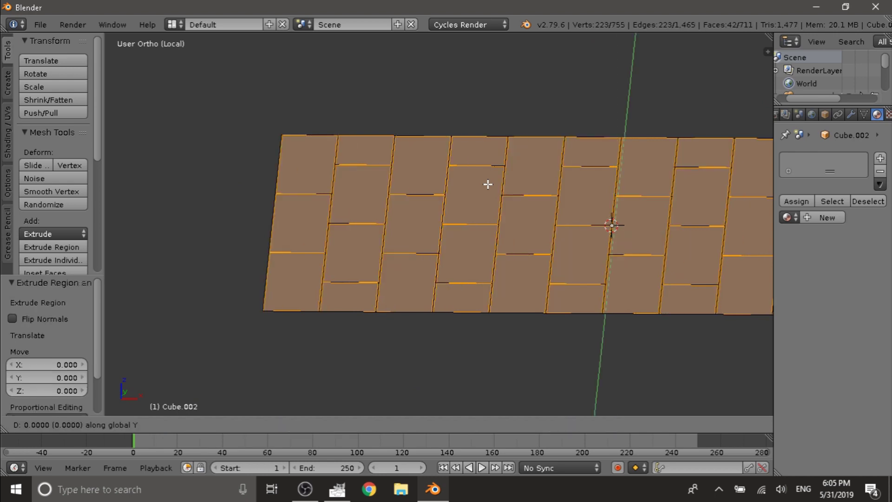
type(".1")
key("Return")
key("Tab")
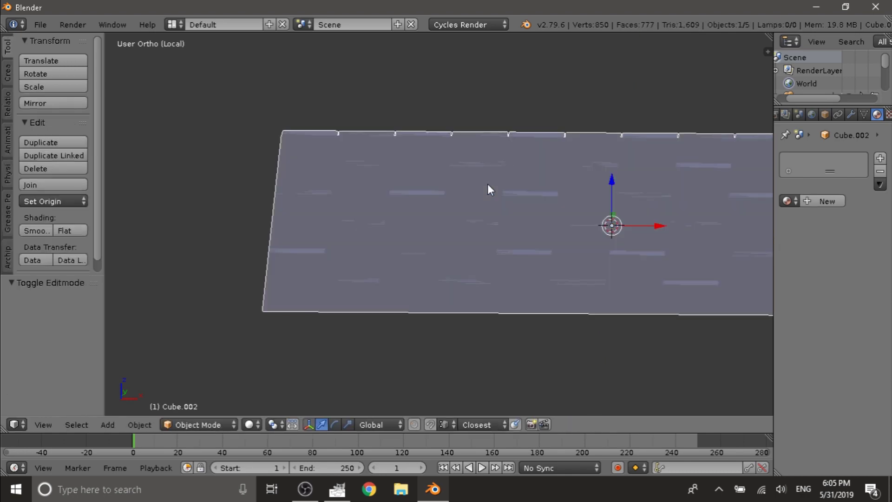
middle_click_drag(450, 181, 518, 253)
key("Tab")
scroll(566, 209, "up", 4)
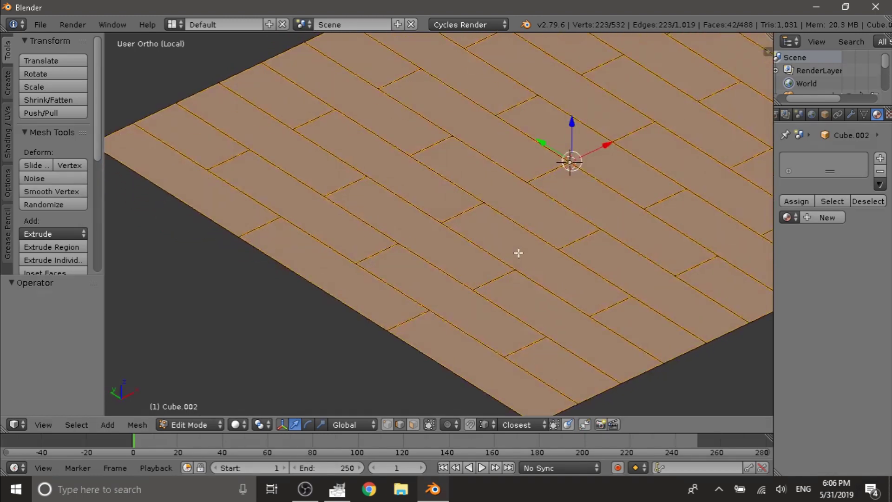
type("e.1")
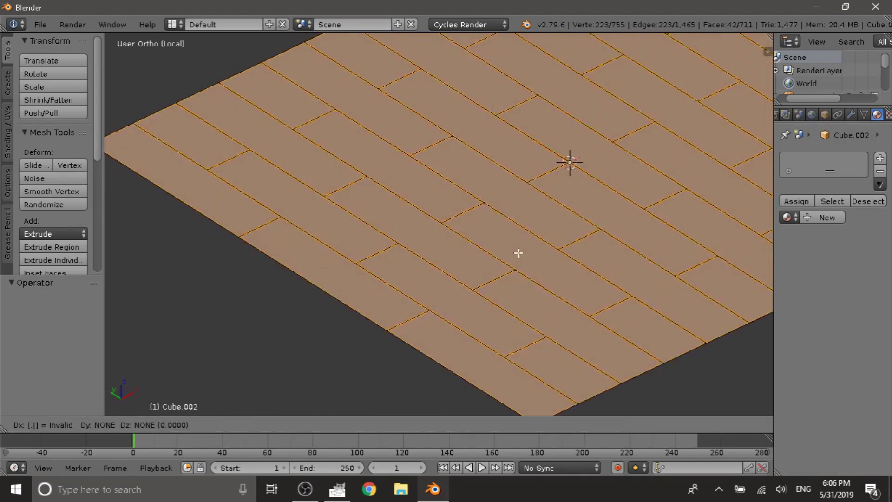
key("Escape")
Extrude the inset plank faces and raise them about 0.023 along Z
scroll(530, 226, "down", 1)
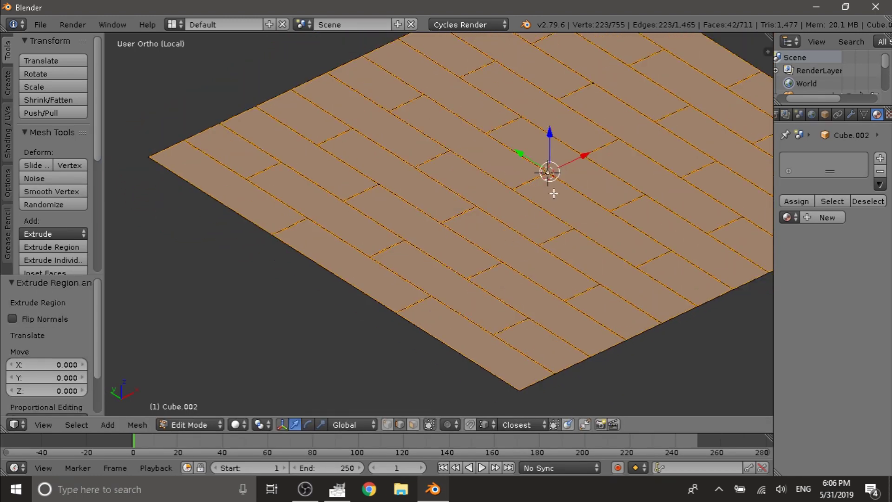
middle_click_drag(553, 193, 493, 154)
middle_click_drag(637, 197, 546, 225)
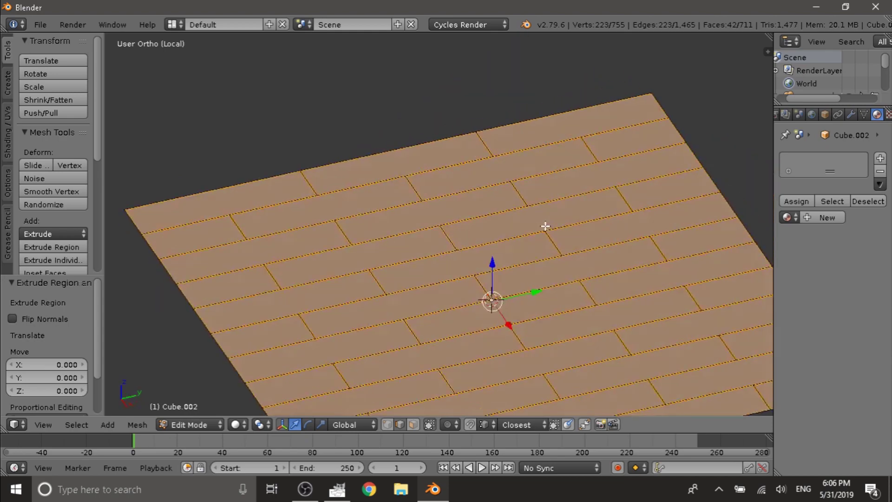
scroll(496, 265, "up", 5)
scroll(414, 234, "down", 4)
middle_click_drag(414, 233, 639, 250)
key("e")
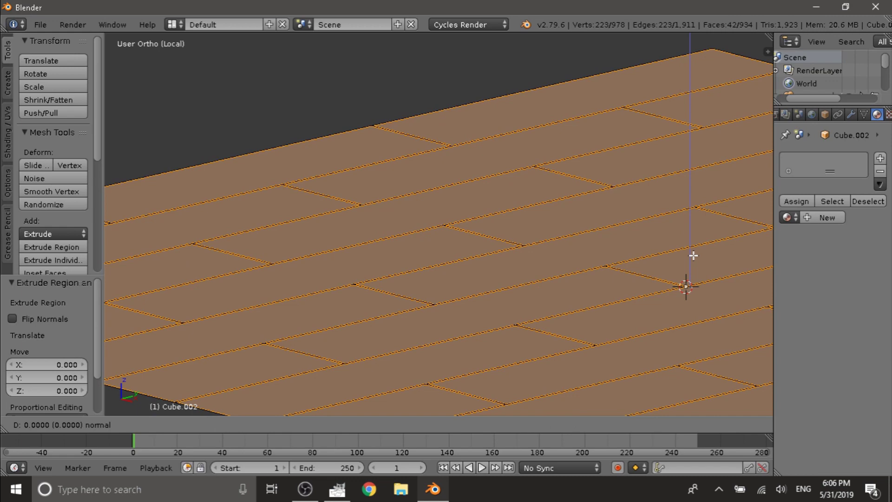
left_click(693, 256)
left_click_drag(693, 248, 692, 241)
Bevel the top edges of the raised planks with an offset of about 0.004 and one segment
scroll(696, 242, "down", 4)
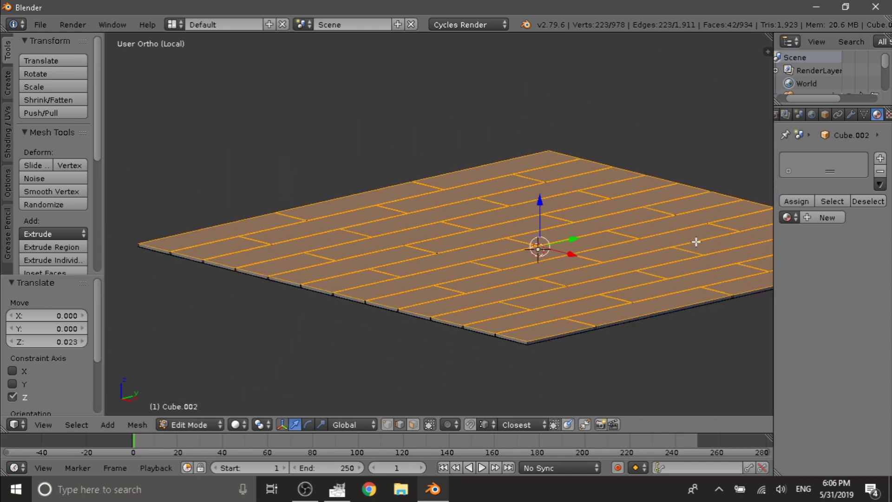
middle_click_drag(696, 241, 673, 253)
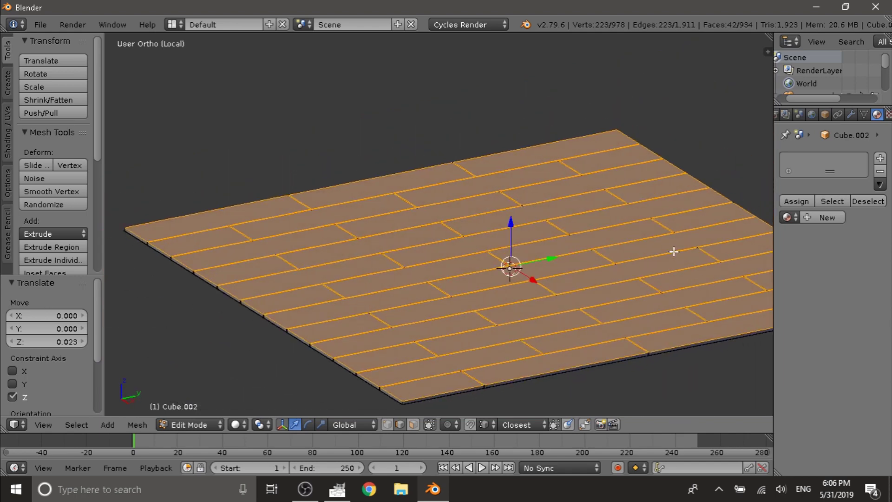
key("Tab")
mouse_move(619, 241)
middle_mouse_down()
mouse_move(572, 277)
mouse_move(605, 308)
mouse_move(658, 257)
mouse_move(671, 223)
mouse_move(611, 244)
mouse_move(635, 247)
middle_mouse_up()
scroll(635, 246, "up", 3)
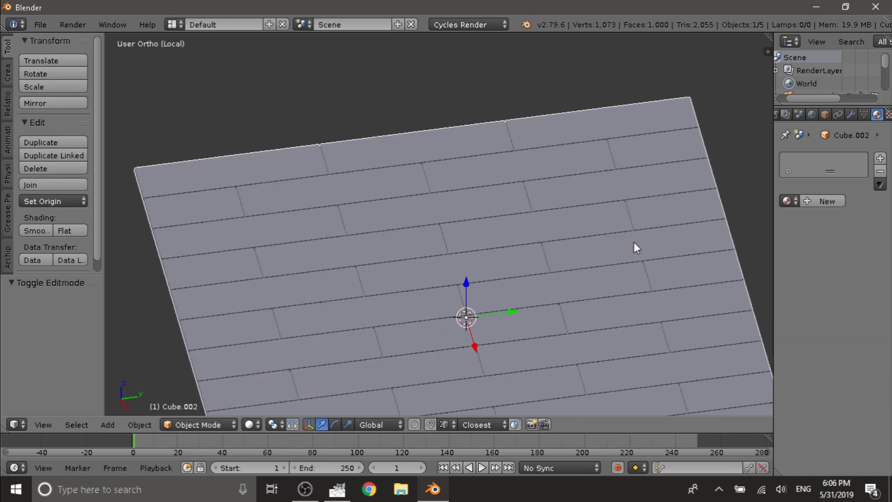
key("Tab")
scroll(635, 244, "up", 6)
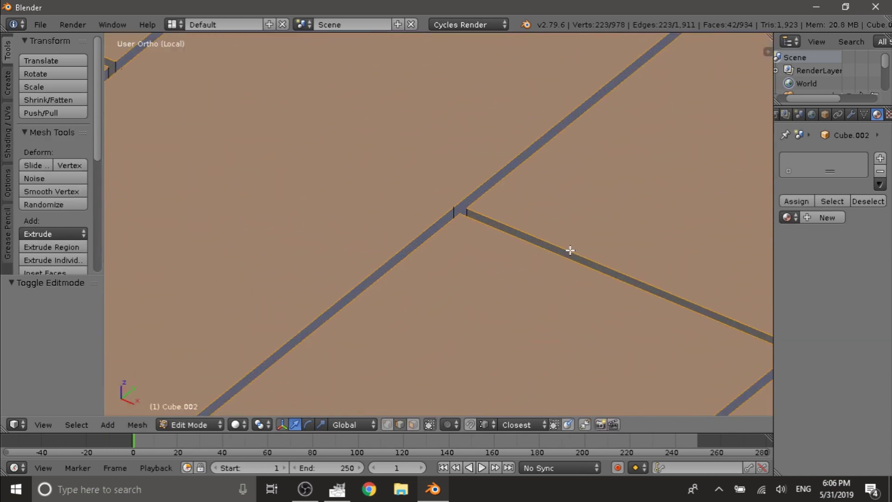
scroll(571, 250, "down", 9, "ctrl")
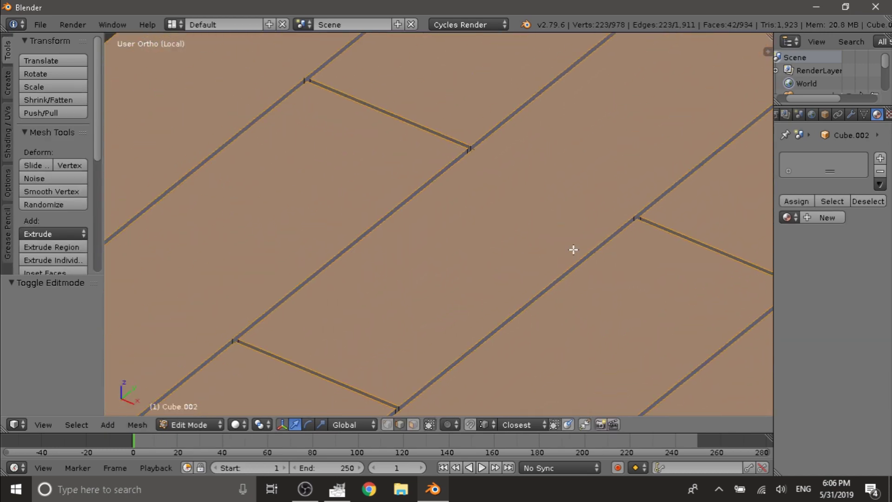
scroll(573, 249, "down", 14, "shift")
scroll(575, 248, "down", 12, "shift")
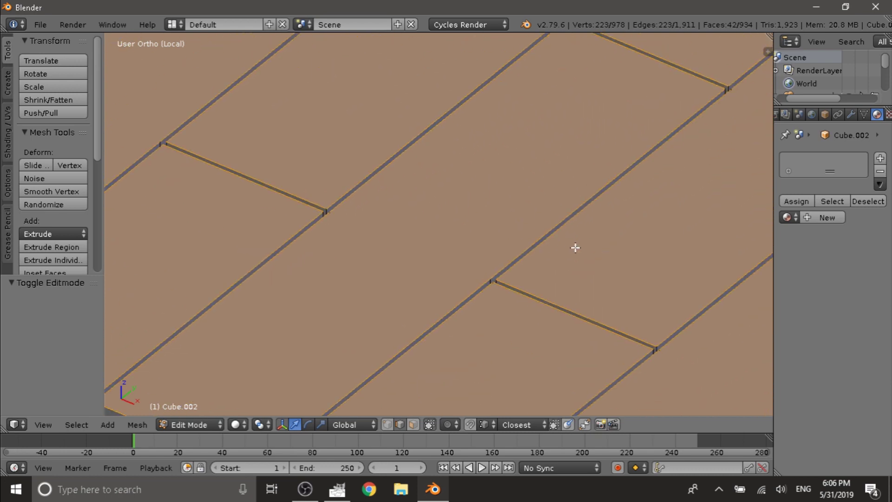
key("ctrl+b")
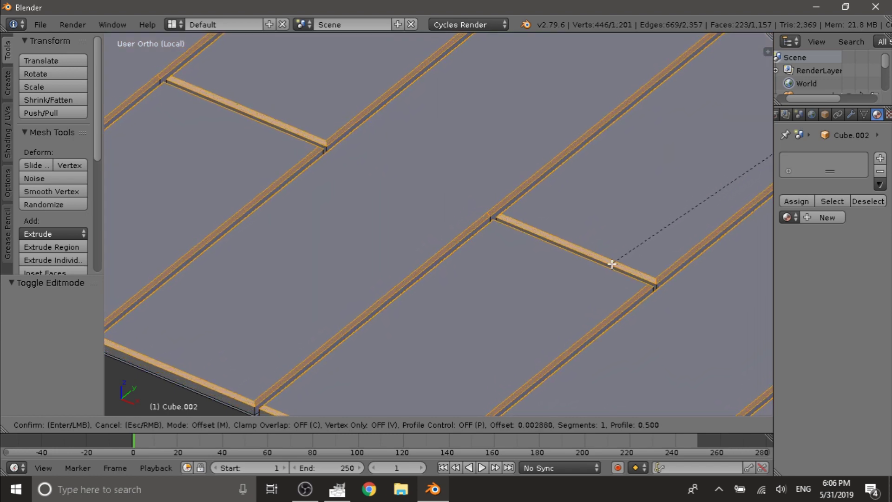
left_click(611, 264)
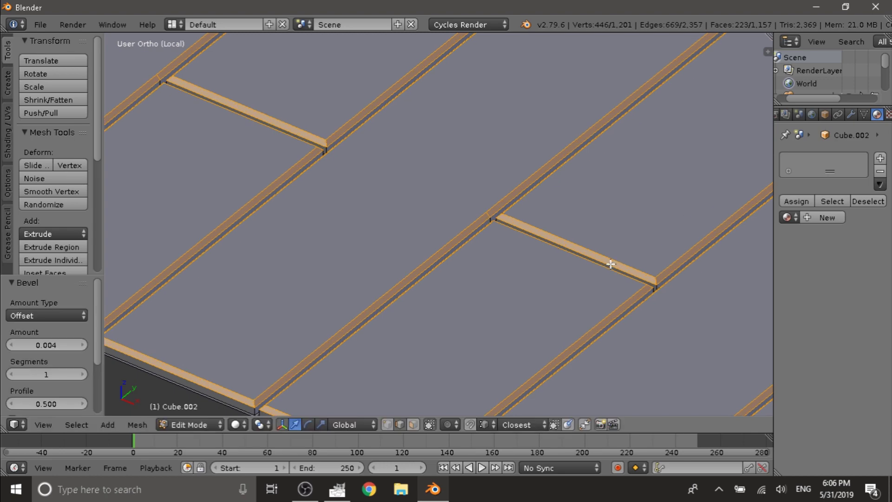
Leave Edit Mode, check the bevelled floor planks up close and exit local view
scroll(611, 264, "down", 6)
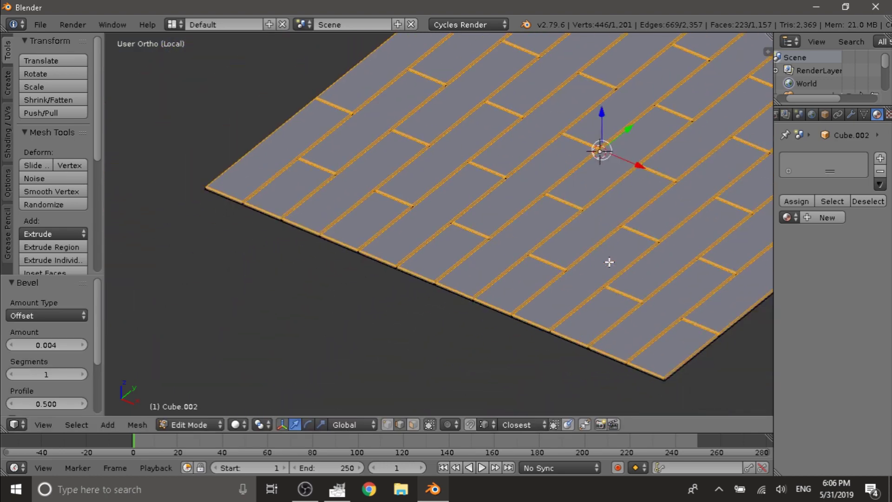
key("Tab")
scroll(604, 260, "up", 10)
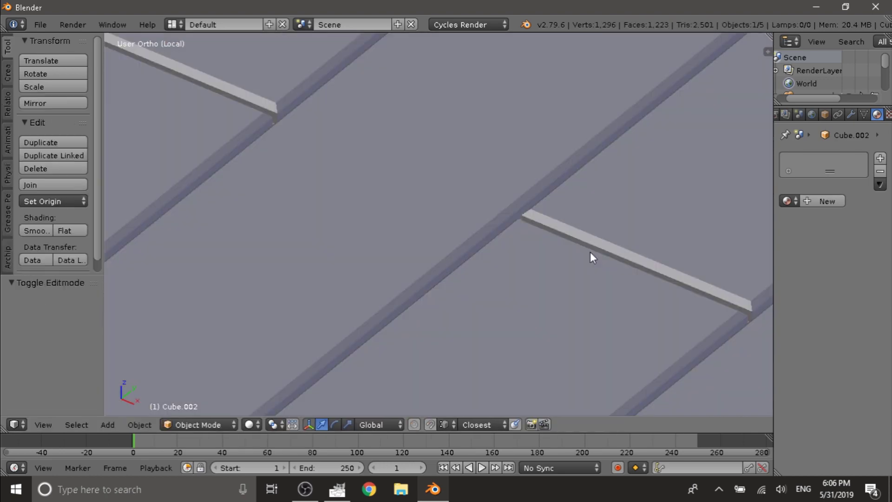
scroll(590, 252, "down", 10)
middle_click_drag(617, 238, 592, 250)
scroll(514, 249, "up", 7)
scroll(463, 232, "up", 4)
scroll(464, 232, "down", 3)
scroll(567, 257, "up", 2)
scroll(566, 258, "down", 4)
key("KP_Divide")
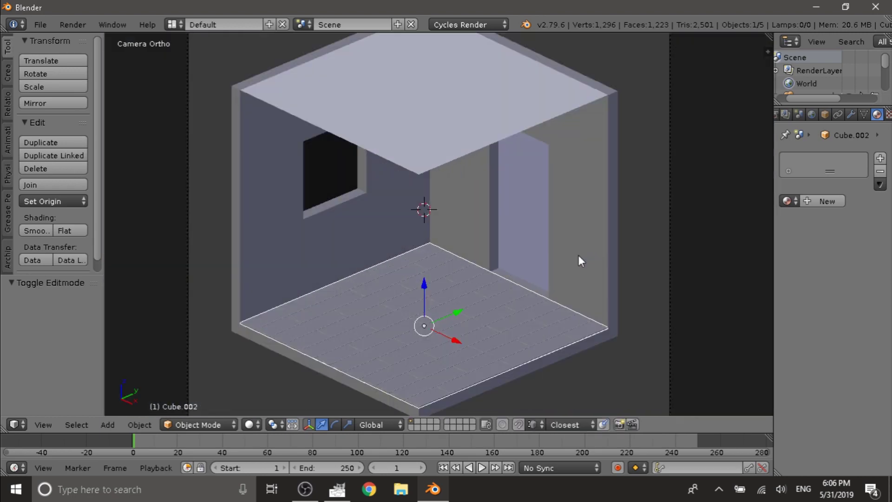
Raise the plank floor object about 0.004 along Z so it sits slightly higher above the room's base
scroll(517, 280, "down", 2)
middle_click_drag(517, 280, 463, 214, "shift")
scroll(454, 253, "up", 2)
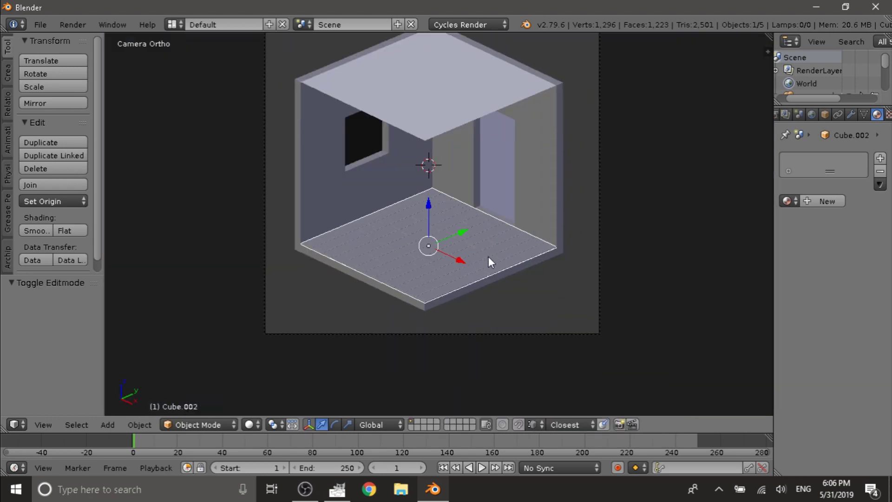
scroll(453, 254, "down", 1)
scroll(419, 269, "up", 5)
middle_click_drag(417, 280, 473, 264)
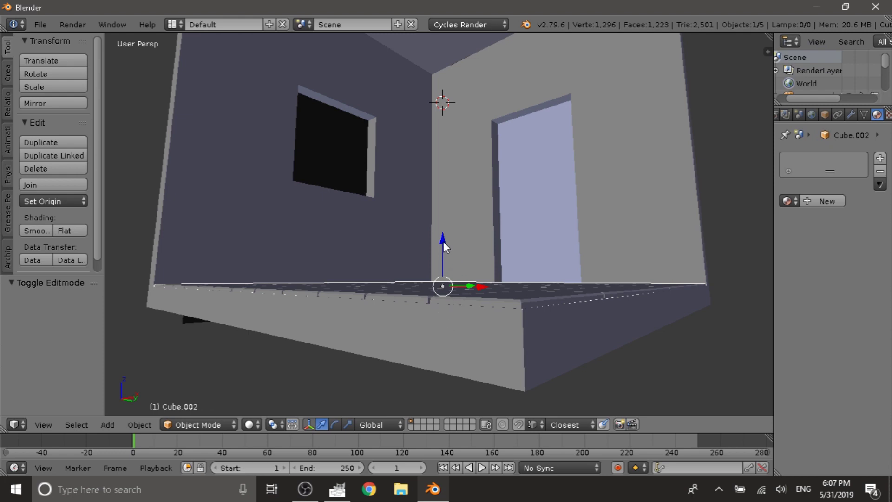
key("g")
key("shift+z")
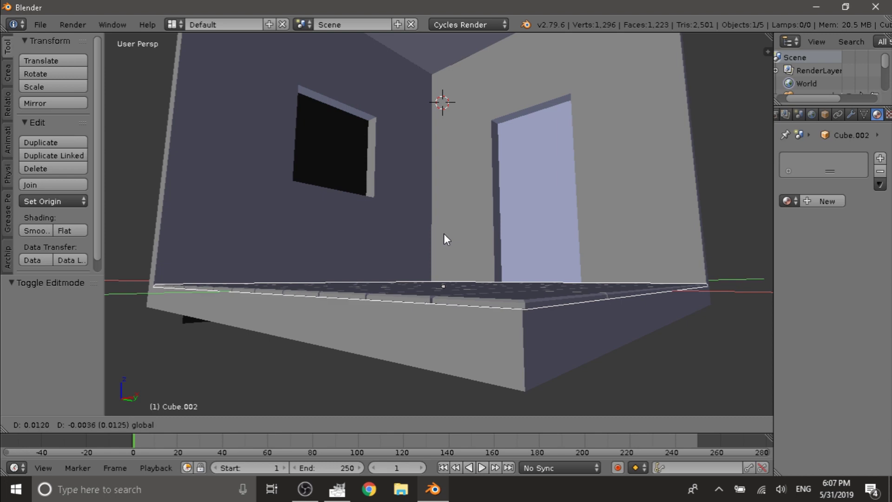
left_click(445, 224)
left_click_drag(442, 239, 443, 241)
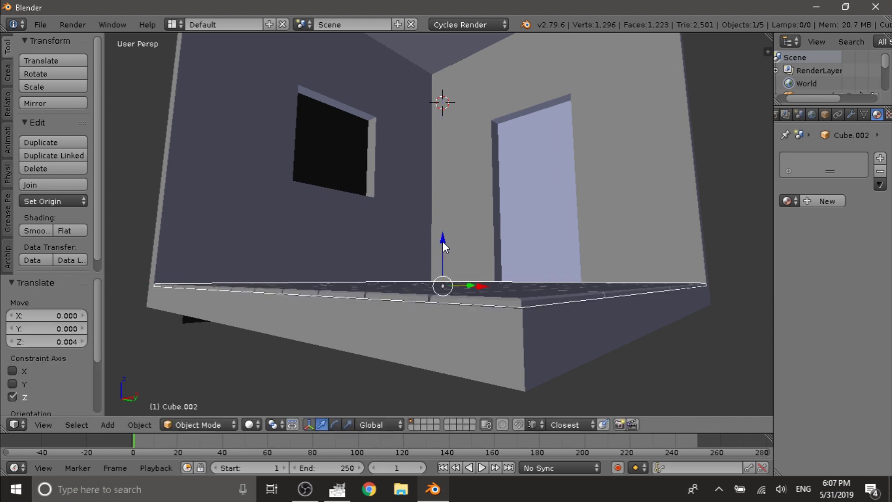
Clear the selection, select only the plank floor object and return to the camera view
key("Tab")
middle_click_drag(487, 241, 498, 275)
key("Tab")
key("a")
key("a")
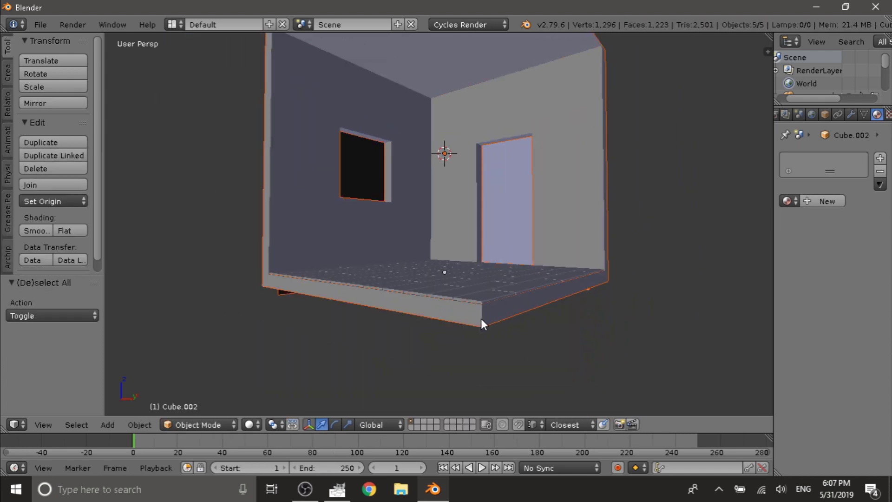
key("a")
right_click(464, 292)
right_click(464, 305)
right_click(476, 284)
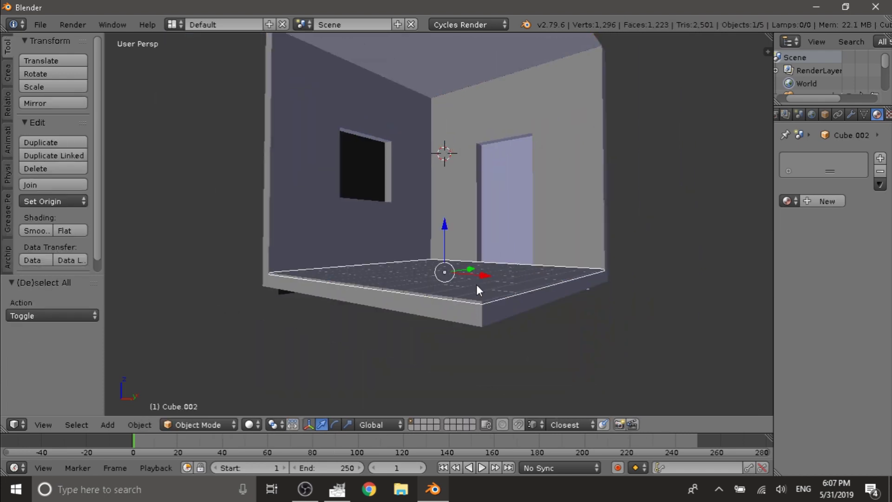
middle_click_drag(536, 252, 469, 286)
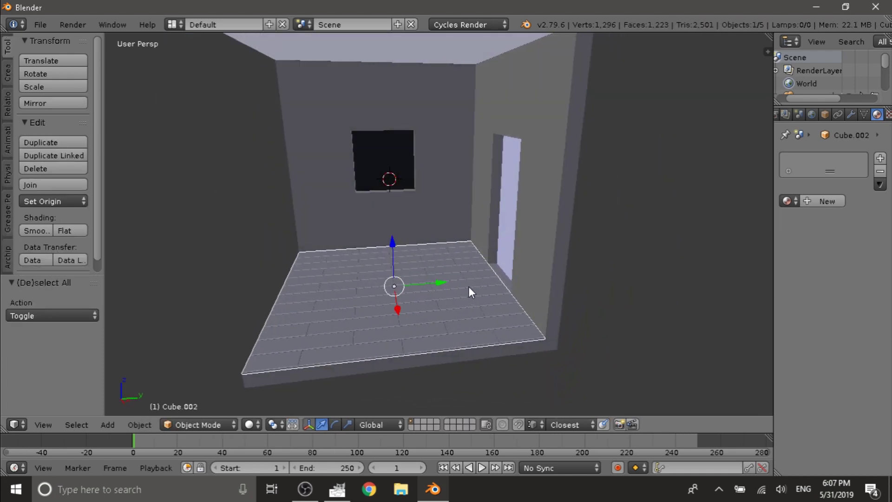
key("KP_0")
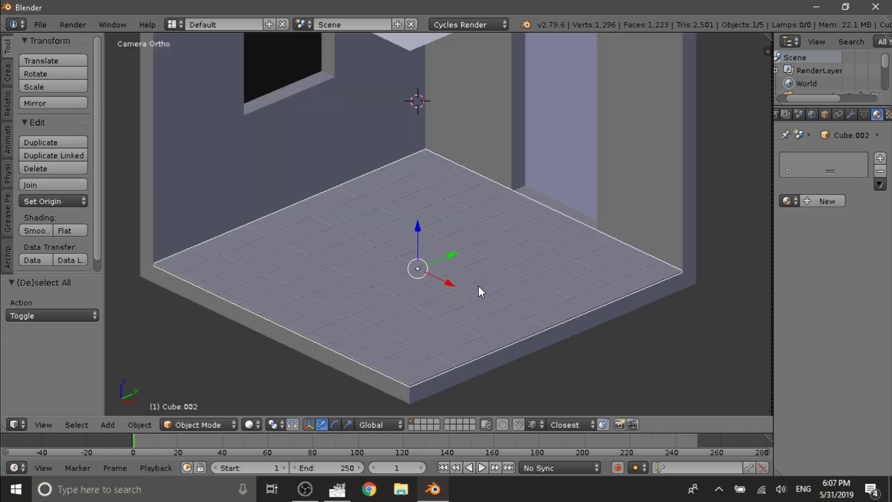
Give the plank floor a new material with a Glossy BSDF surface and a roughness of 0.8
left_click(815, 203)
left_click(833, 271)
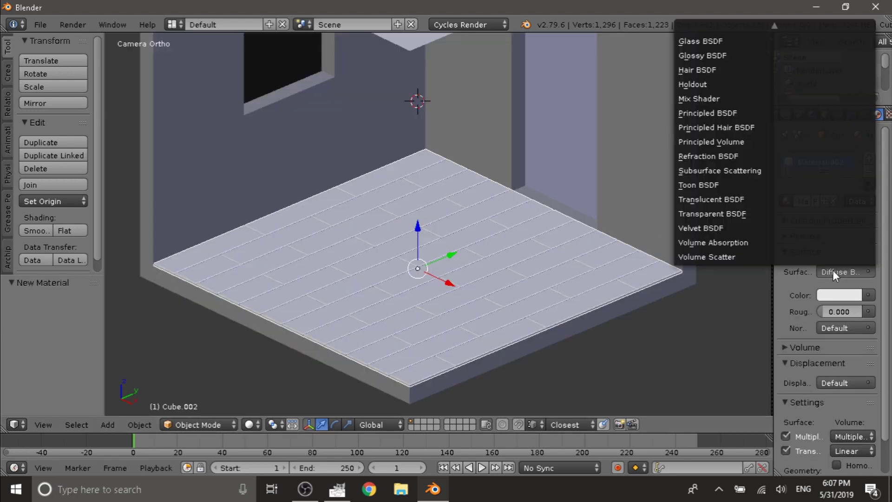
left_click(691, 56)
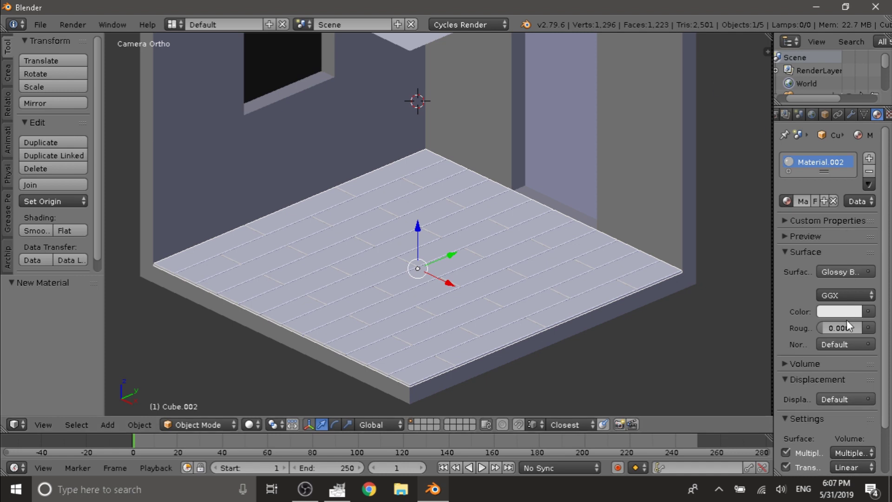
left_click_drag(831, 328, 855, 328)
left_click(841, 328)
type("0.8")
key("Return")
Change the floor material's glossy colour to a medium orange-brown wood tone
left_click(840, 311)
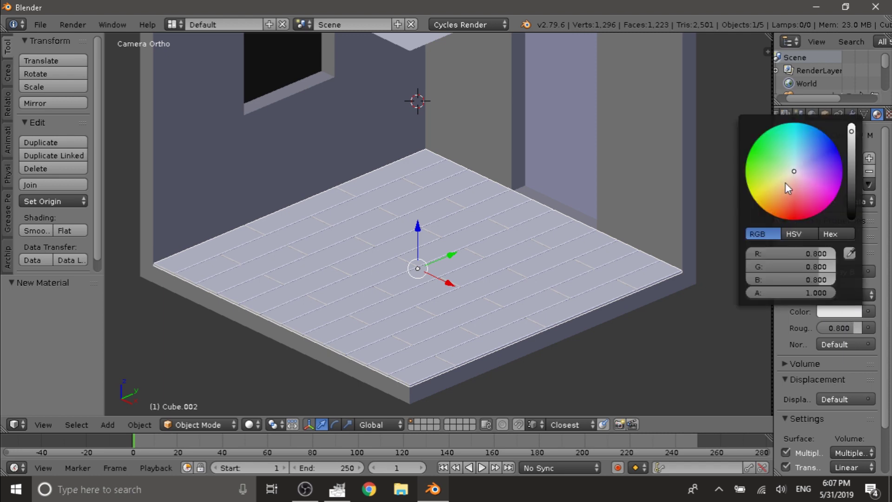
left_click_drag(786, 184, 786, 191)
left_click_drag(851, 153, 852, 160)
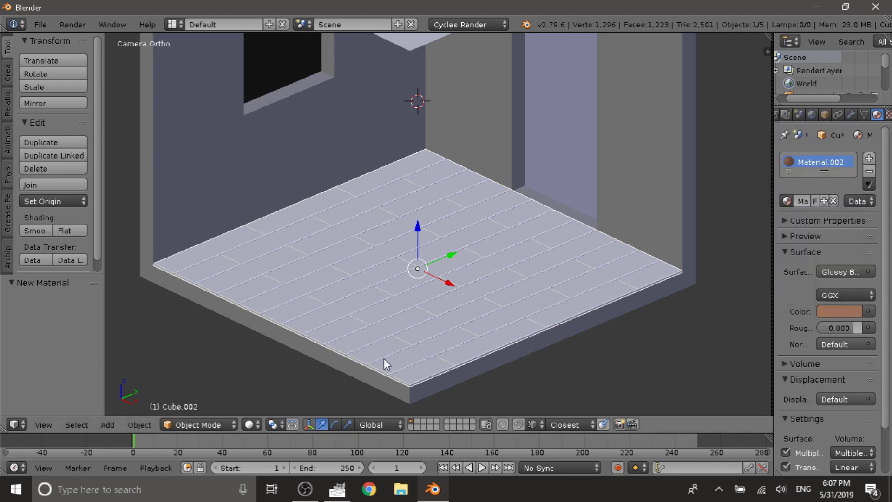
Frame the whole room through the camera and switch the viewport shading to Rendered
scroll(384, 358, "down", 3)
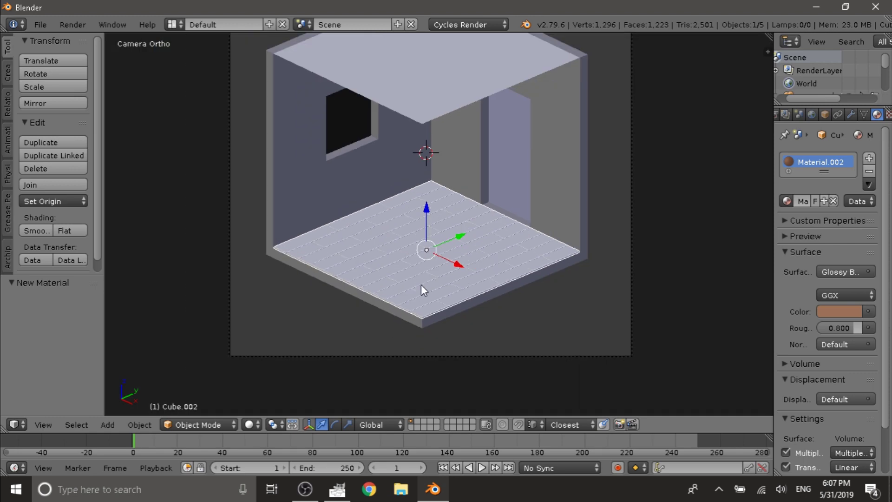
scroll(428, 281, "up", 4, "shift")
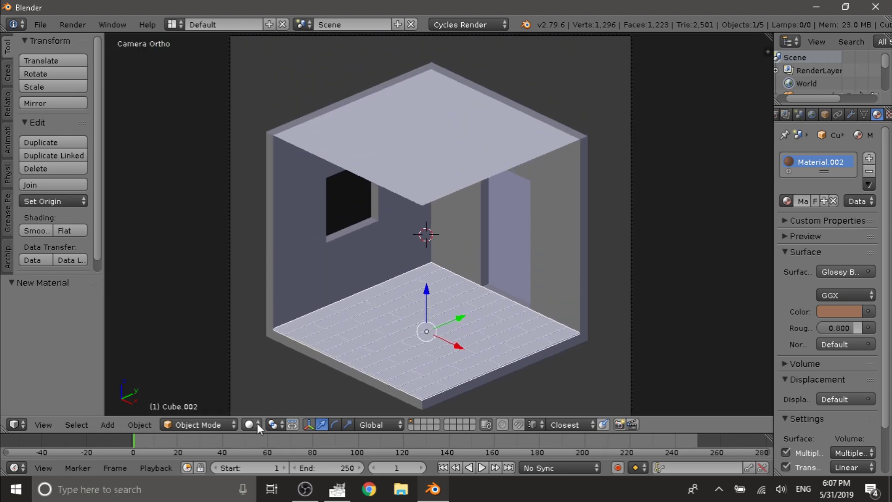
left_click(257, 423)
left_click(279, 373)
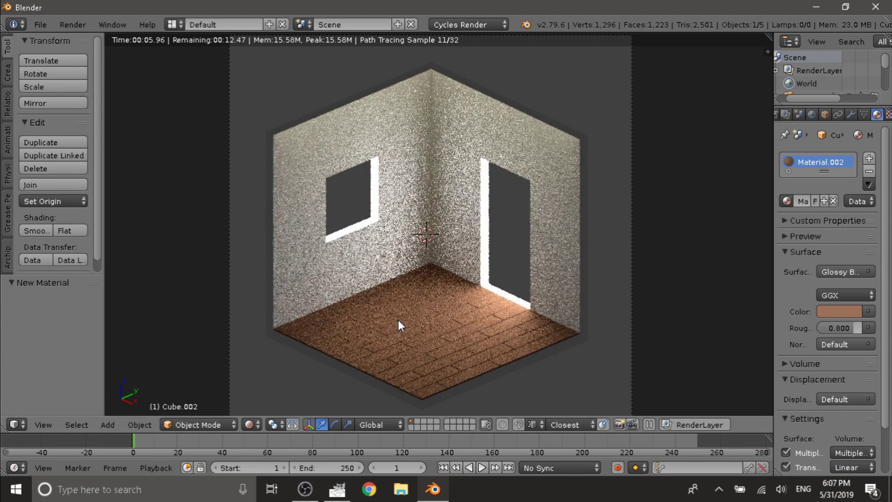
Set a render border around the lower part of the room, covering the whole plank floor
scroll(398, 320, "down", 3, "shift")
key("ctrl+b")
left_click_drag(243, 216, 627, 380)
scroll(479, 322, "down", 3, "shift")
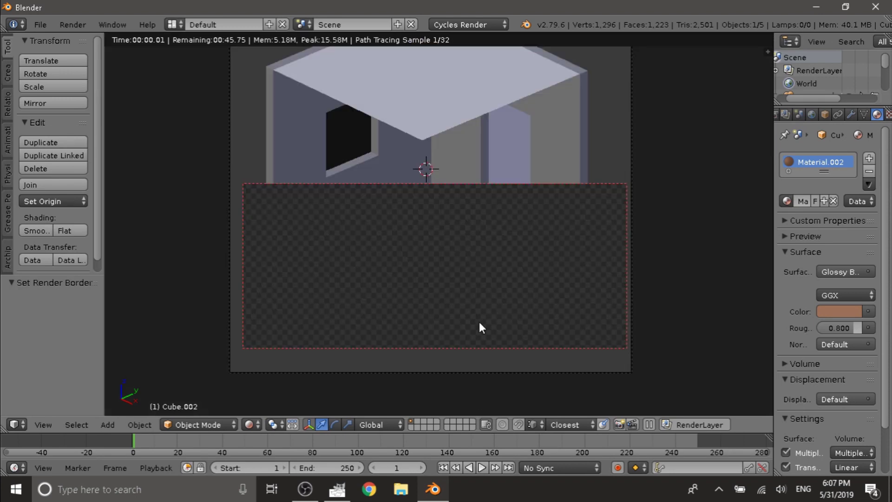